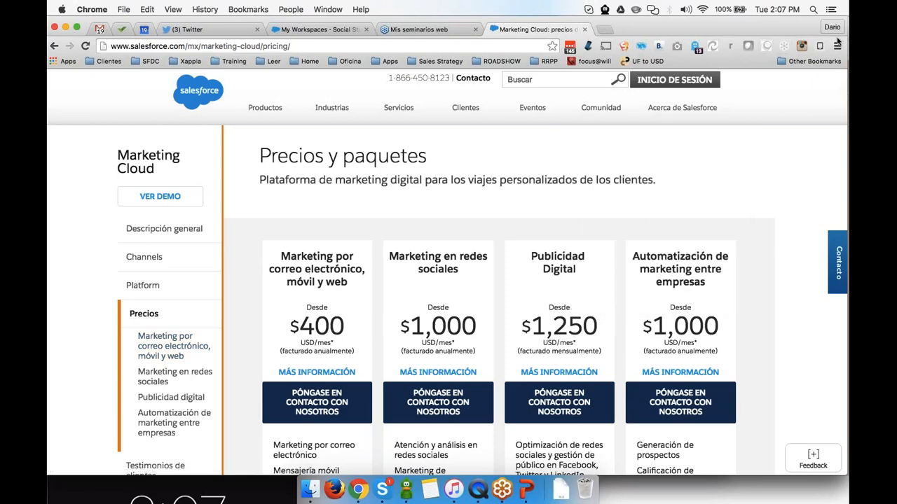
# - Switch from the Marketing Cloud pricing page to Social Studio and view the Engage columns of the personal workspace with the portrait photo
pyautogui.scroll(-2, 142, 329)
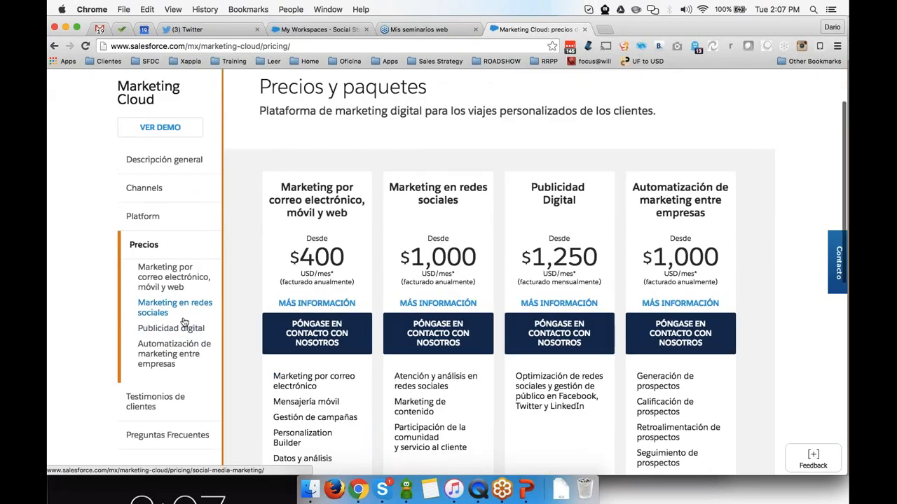
pyautogui.scroll(2, 244, 326)
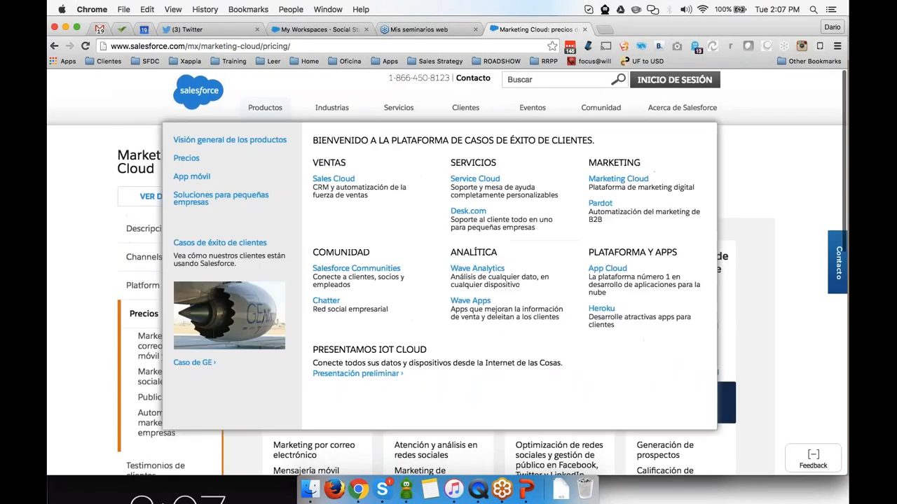
pyautogui.click(324, 29)
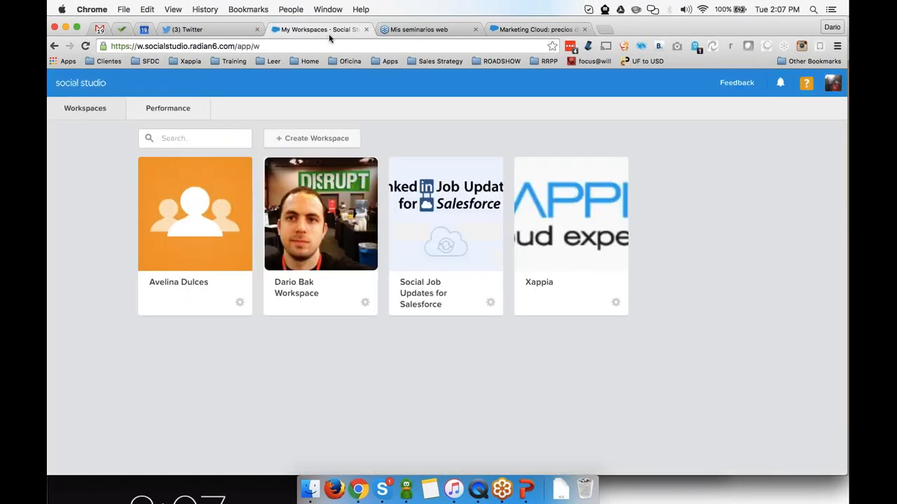
pyautogui.click(295, 243)
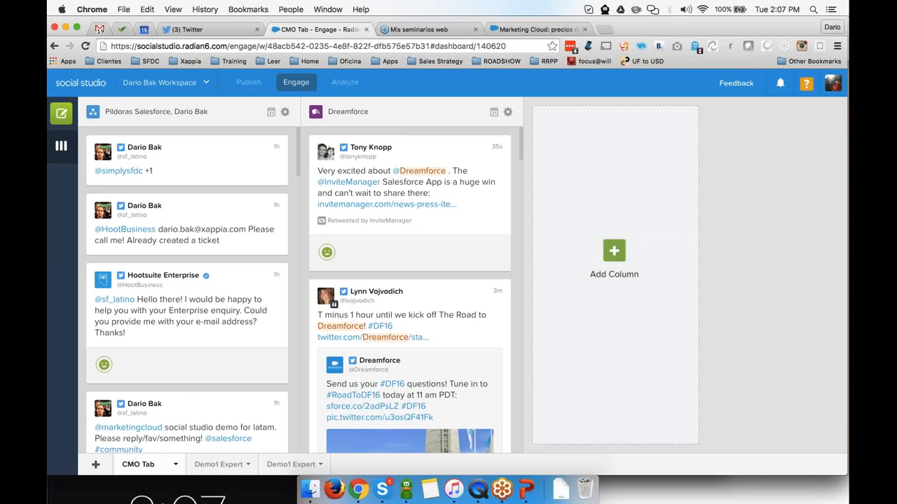
pyautogui.scroll(-1, 502, 317)
pyautogui.scroll(1, 503, 317)
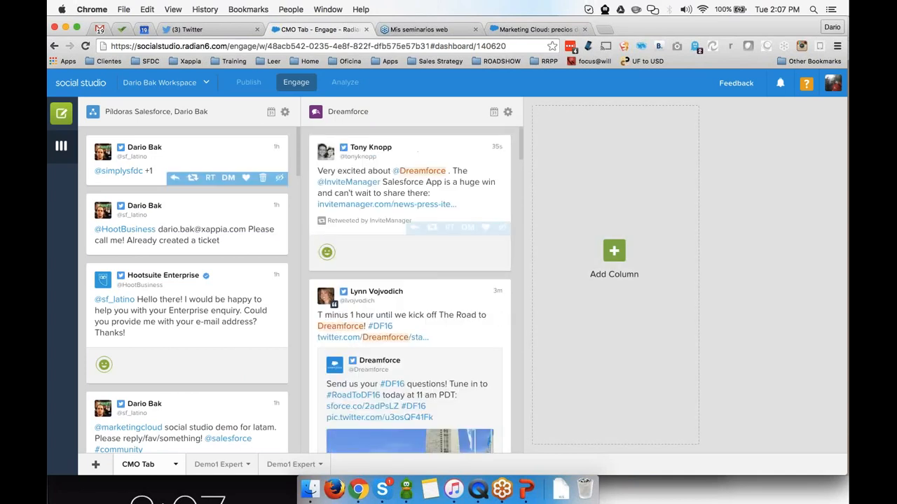
# - Open the personal workspace's settings from the workspace list and review its user accounts, social accounts, topic profiles and publish labels
pyautogui.click(101, 84)
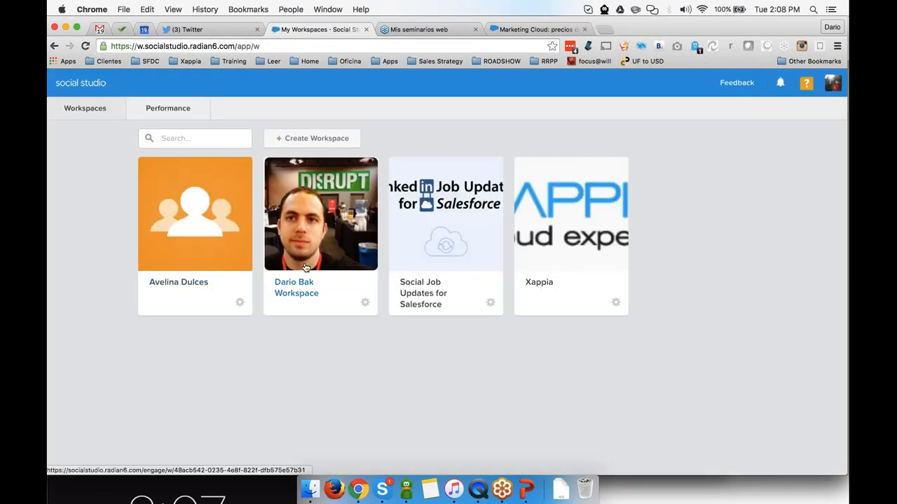
pyautogui.click(364, 307)
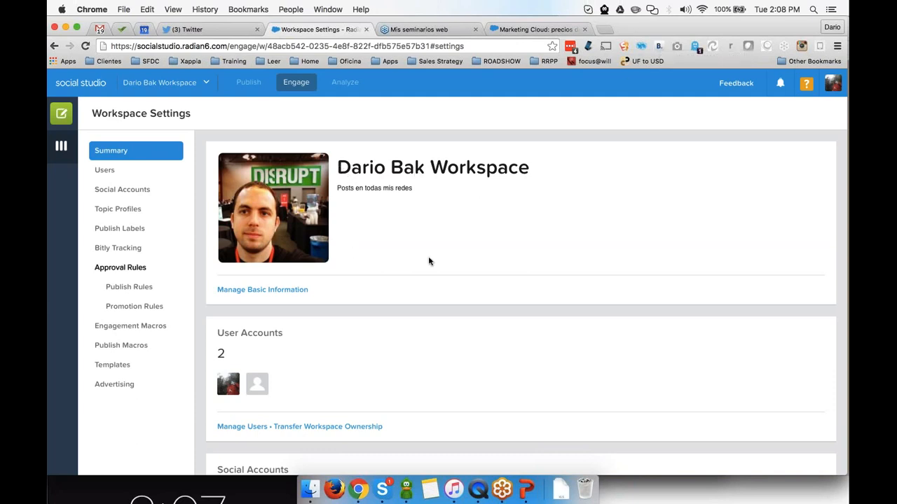
pyautogui.scroll(-3, 429, 261)
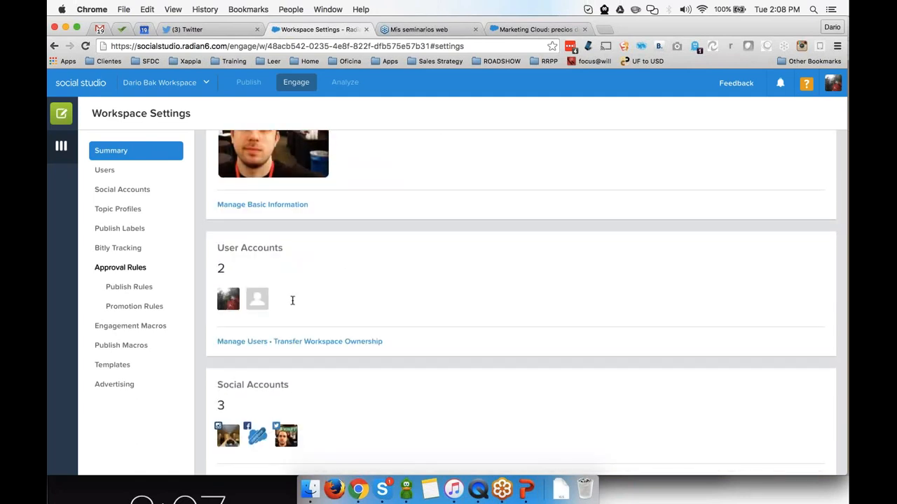
pyautogui.moveTo(258, 299)
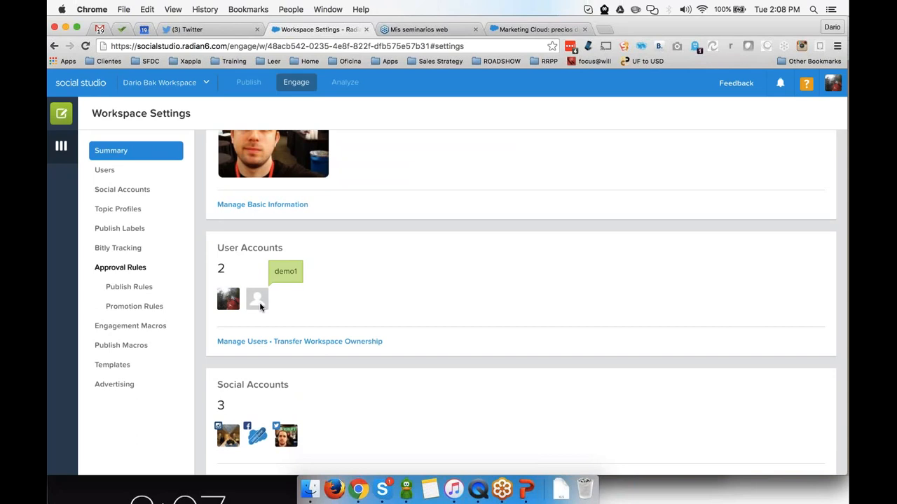
pyautogui.scroll(-4, 405, 300)
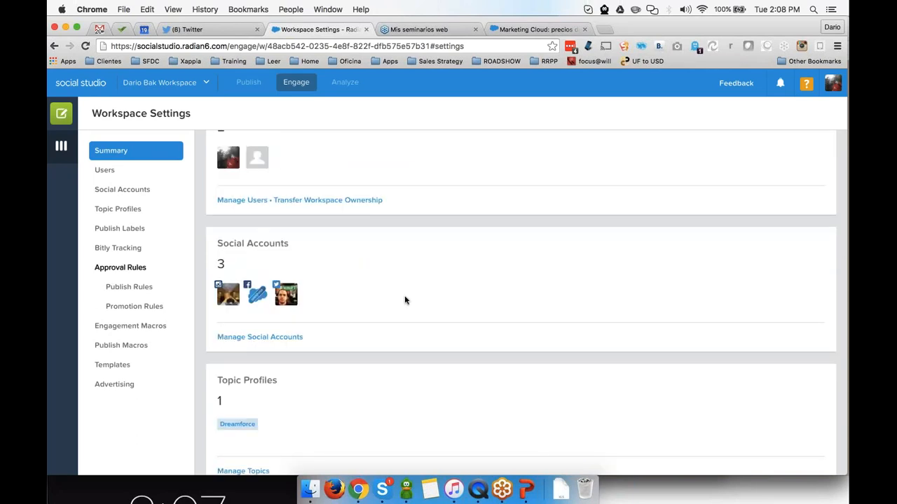
pyautogui.moveTo(226, 303)
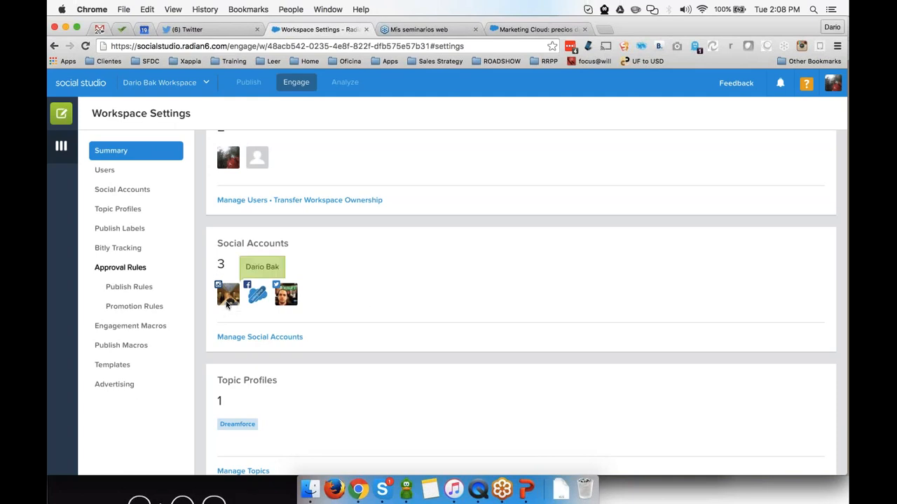
pyautogui.moveTo(289, 301)
pyautogui.scroll(-5, 376, 297)
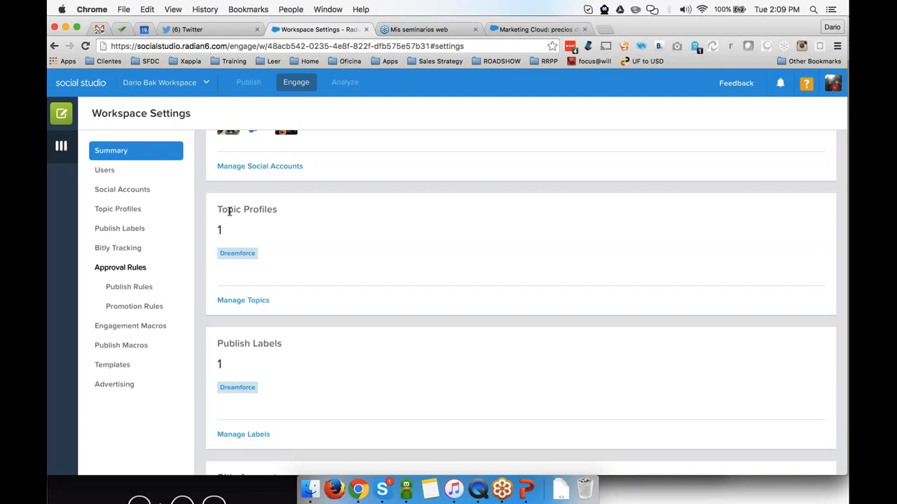
pyautogui.scroll(-1, 228, 212)
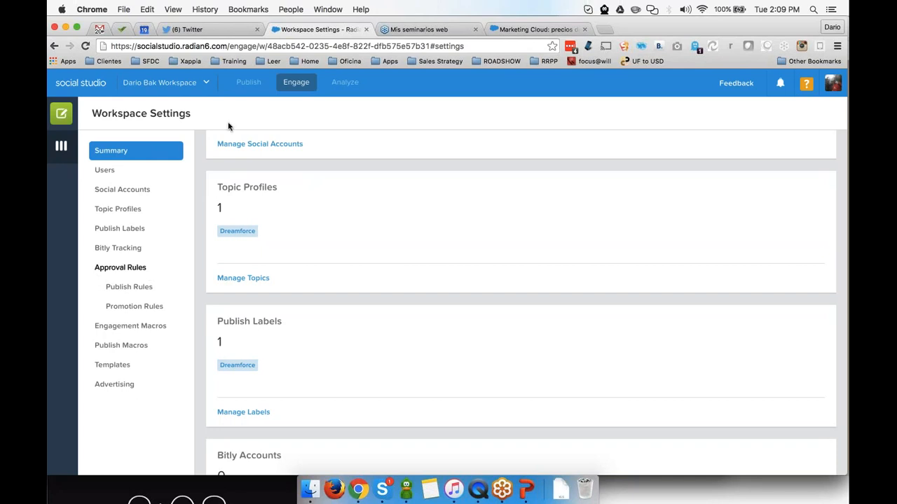
# - Switch to the Xappia workspace and open its Publish calendar
pyautogui.click(180, 92)
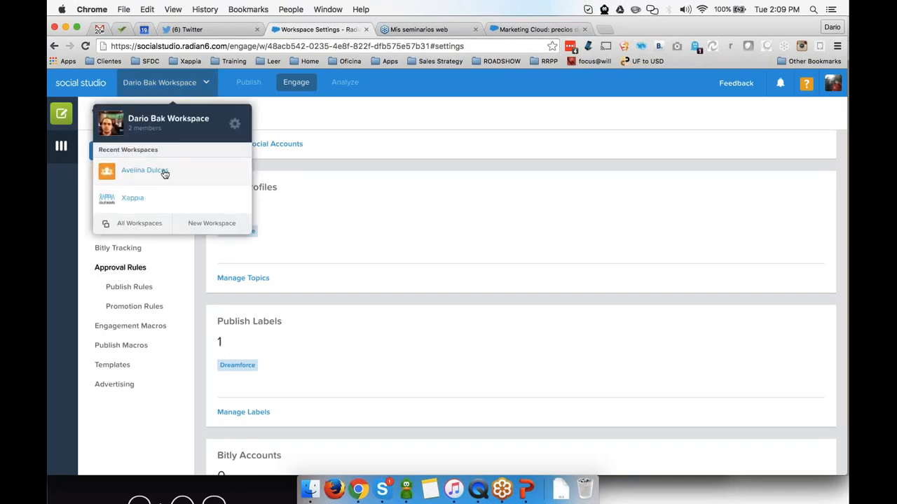
pyautogui.click(157, 201)
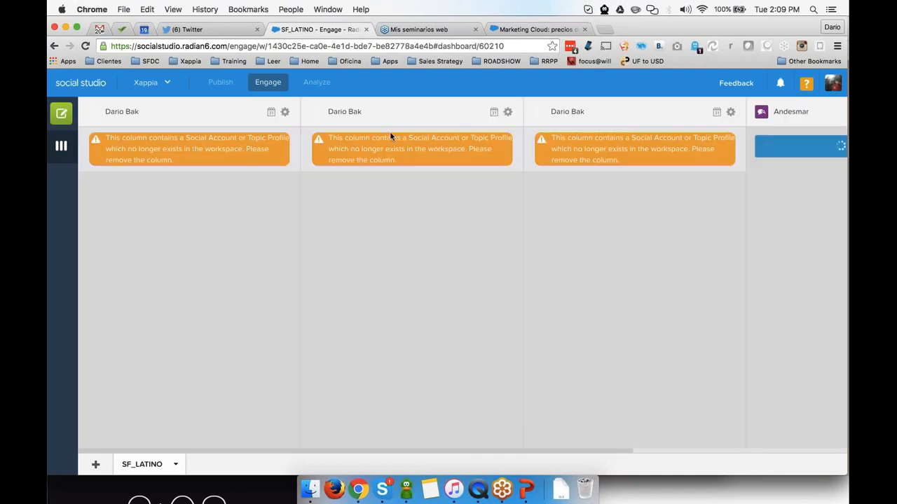
pyautogui.click(218, 82)
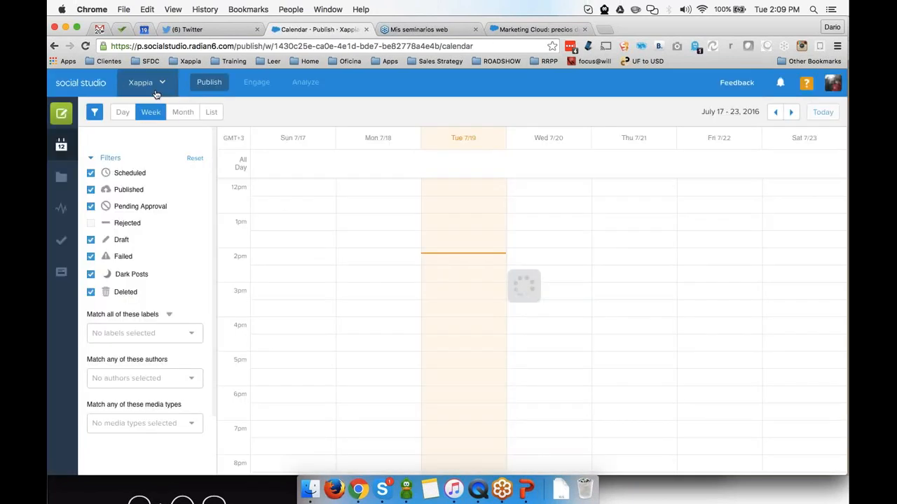
# - Switch back to the personal workspace and view the week's posts in its Publish calendar
pyautogui.click(142, 83)
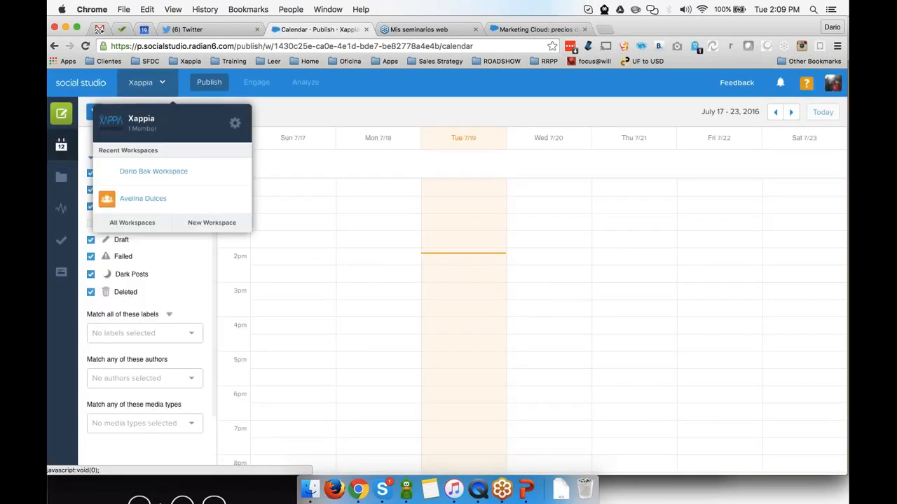
pyautogui.click(165, 174)
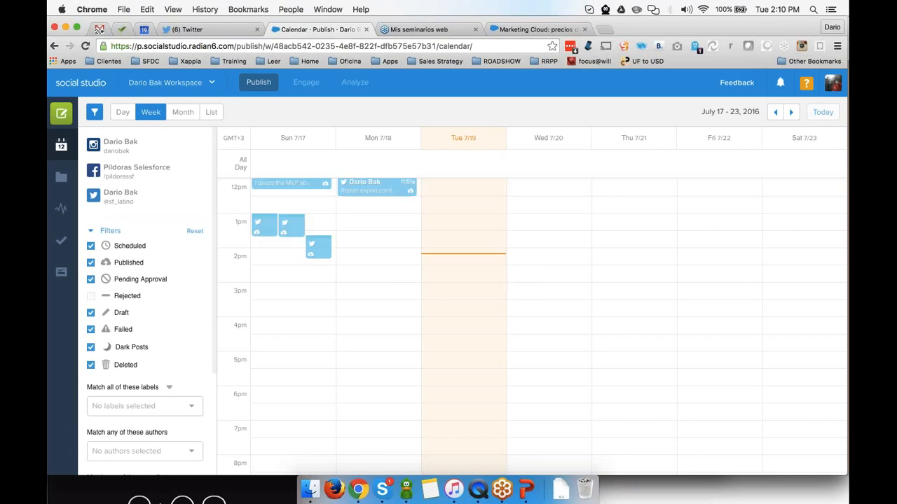
pyautogui.scroll(2, 370, 210)
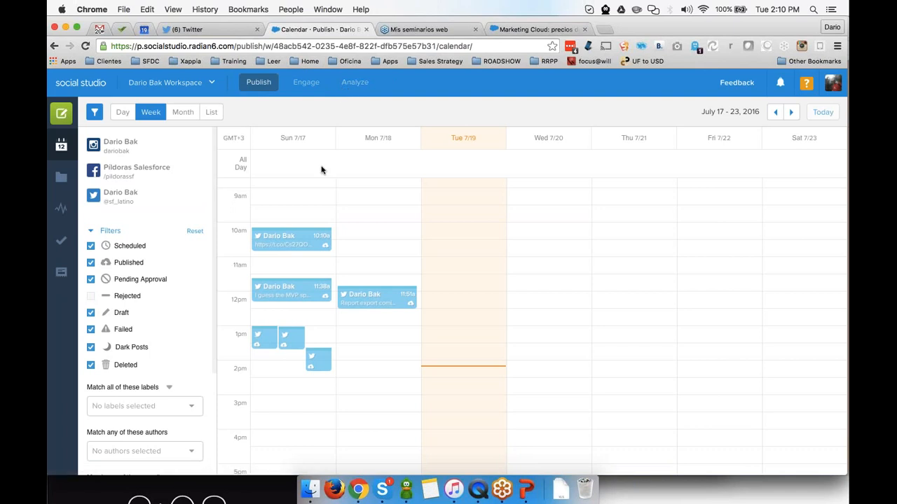
# - Look through the Publish calendar's Day, Week, Month and List views, returning to the Week view's morning posts
pyautogui.click(123, 112)
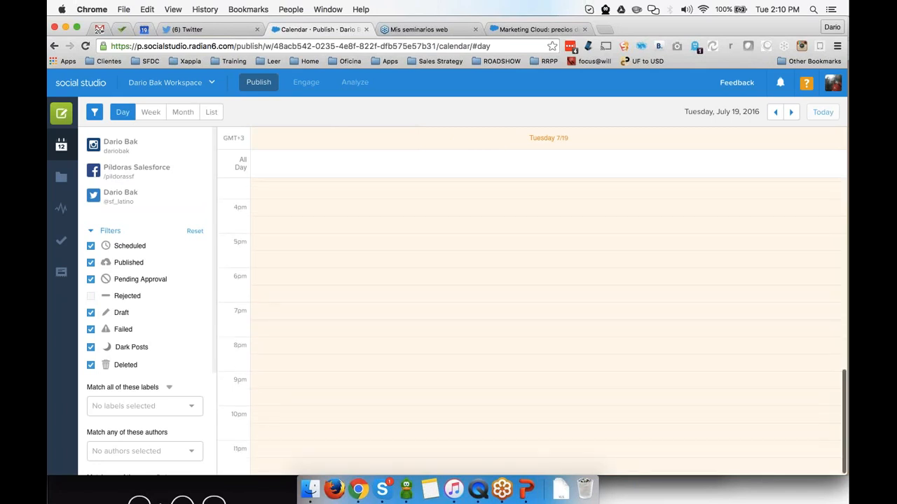
pyautogui.click(146, 115)
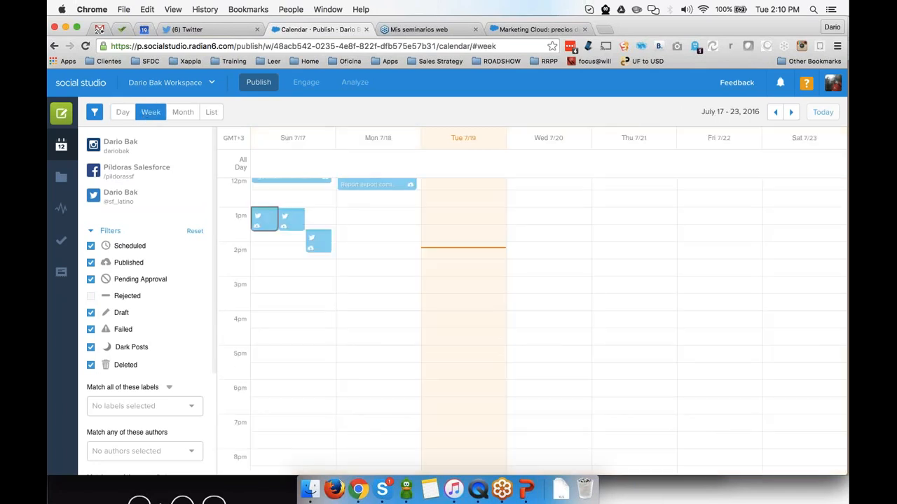
pyautogui.click(177, 116)
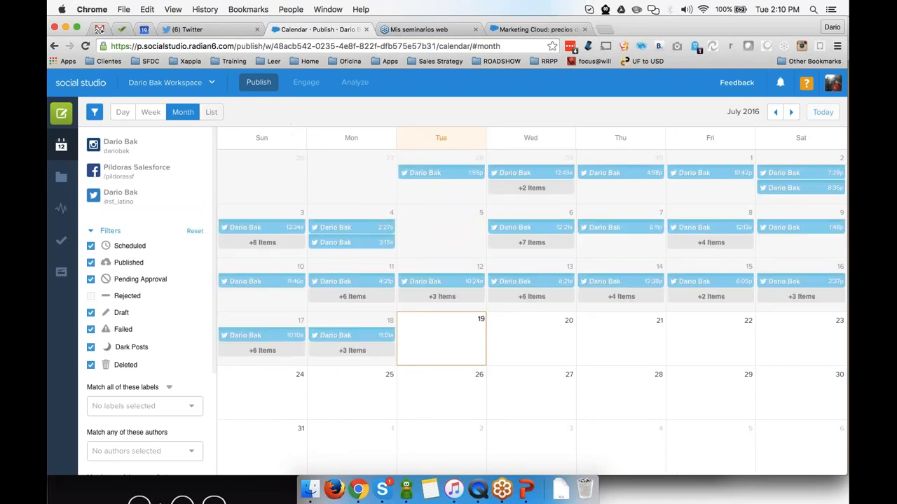
pyautogui.click(214, 118)
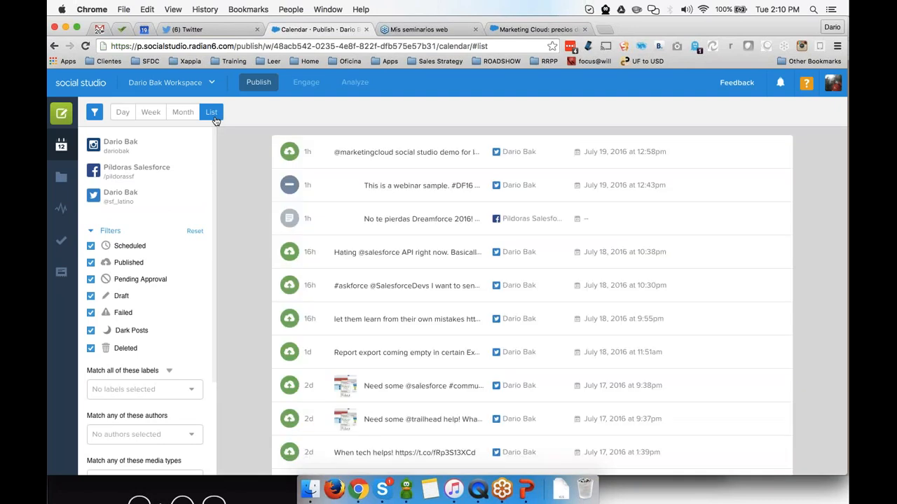
pyautogui.click(149, 117)
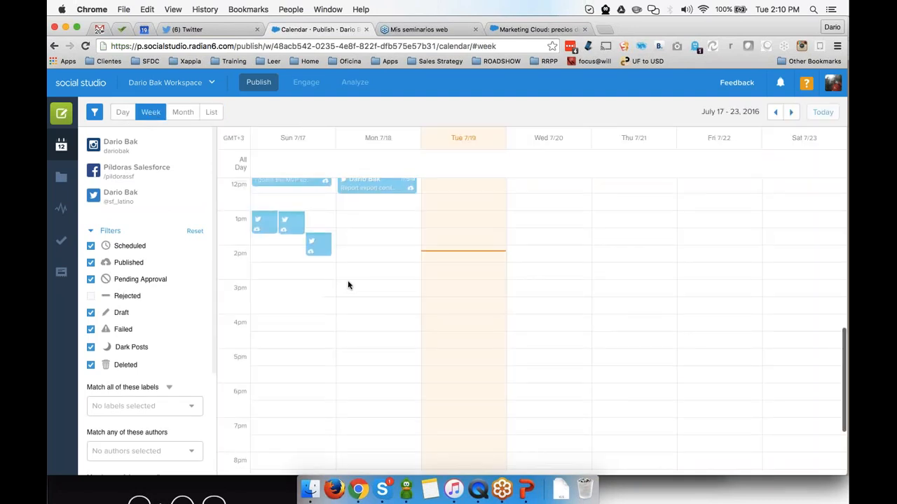
pyautogui.scroll(2, 348, 285)
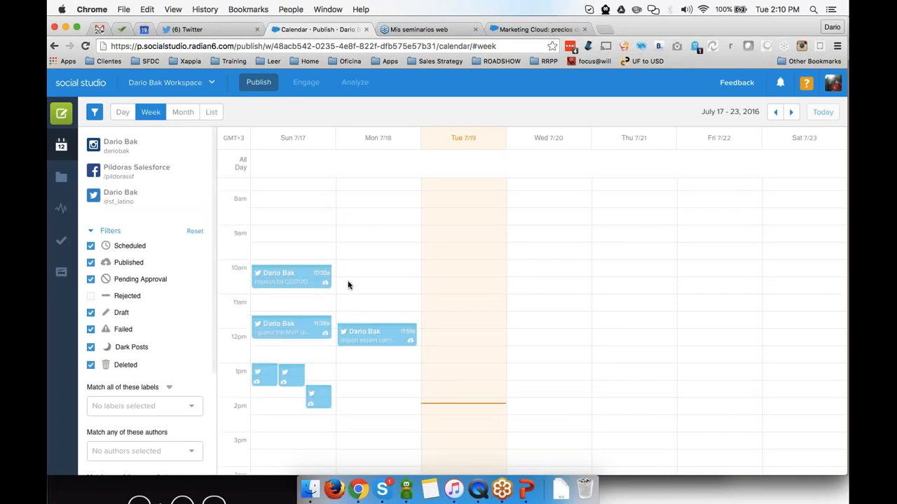
# - Open the post details of Sunday's 11:38 am tweet about MVP speakers and review its engagement figures and social account
pyautogui.click(290, 324)
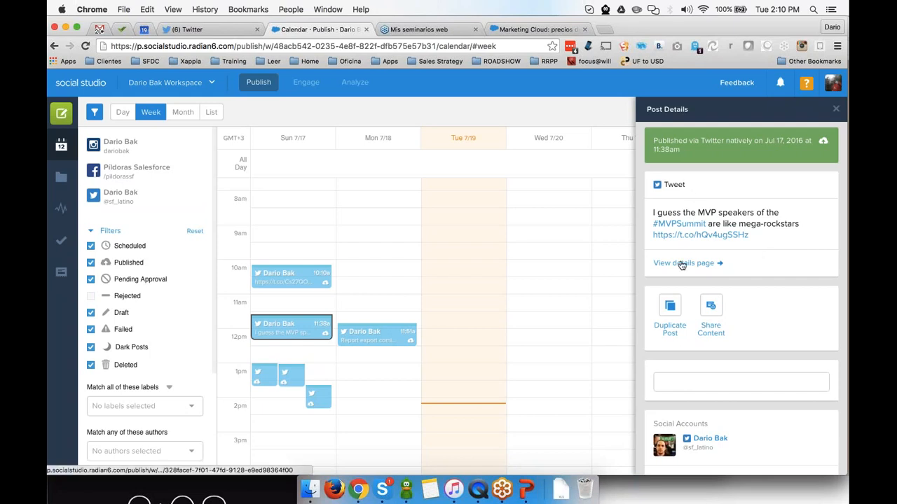
pyautogui.scroll(-5, 681, 264)
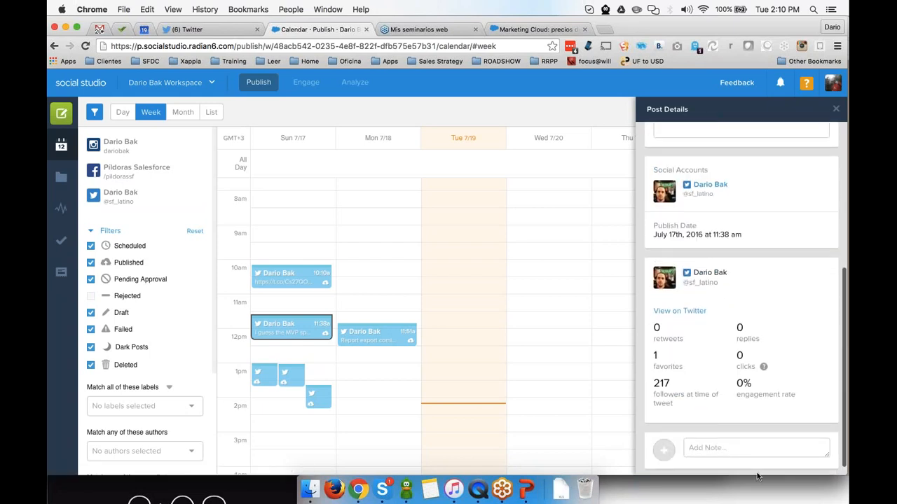
pyautogui.scroll(-1, 735, 350)
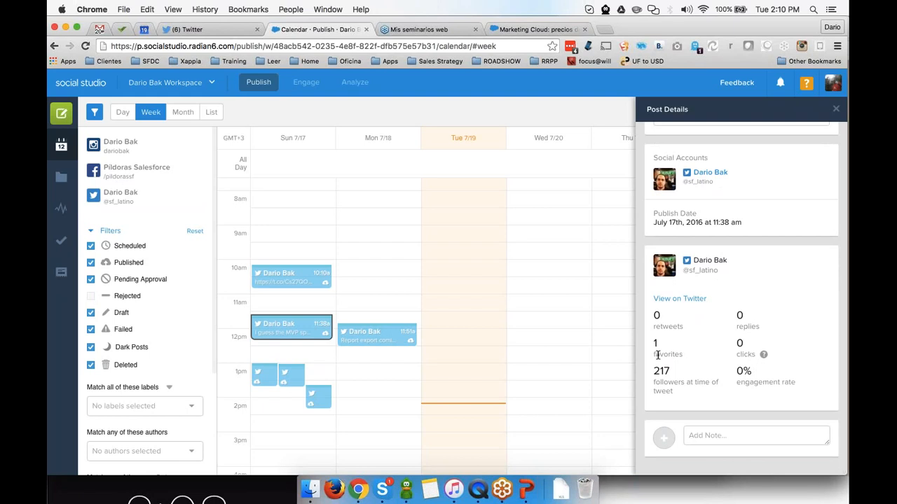
pyautogui.moveTo(654, 371); pyautogui.dragTo(697, 376)
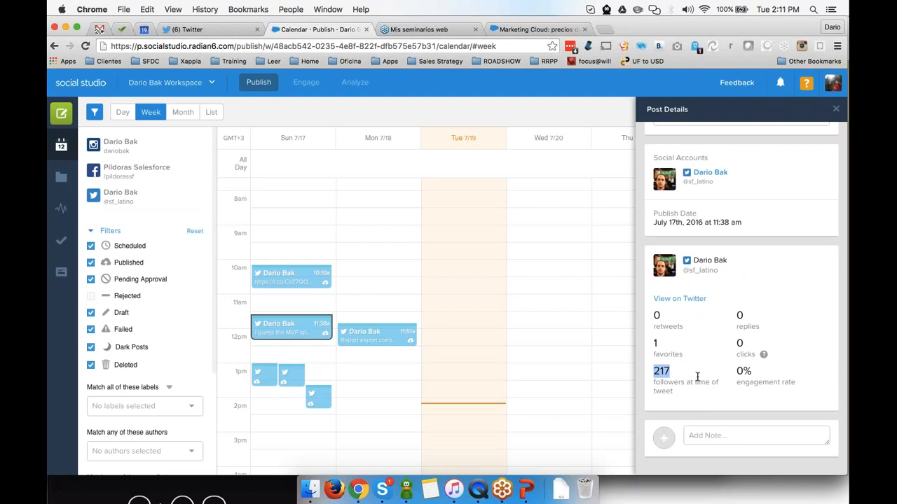
pyautogui.scroll(5, 697, 376)
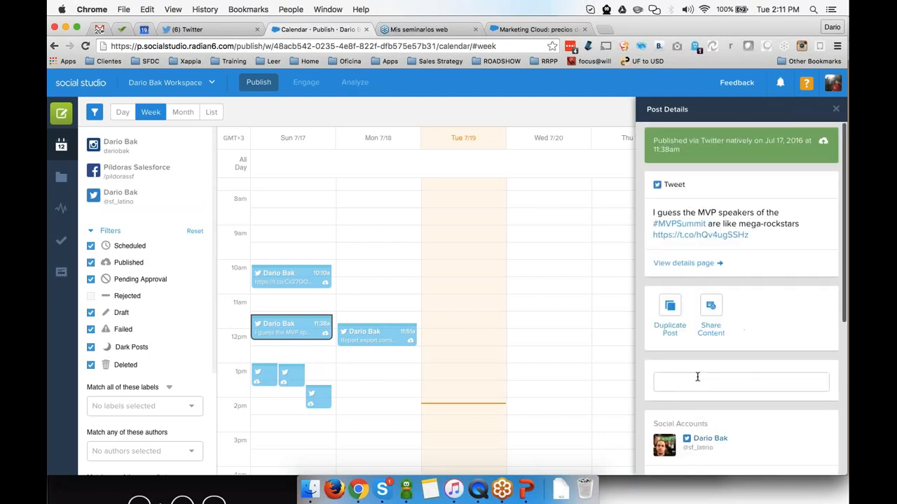
pyautogui.scroll(-1, 697, 376)
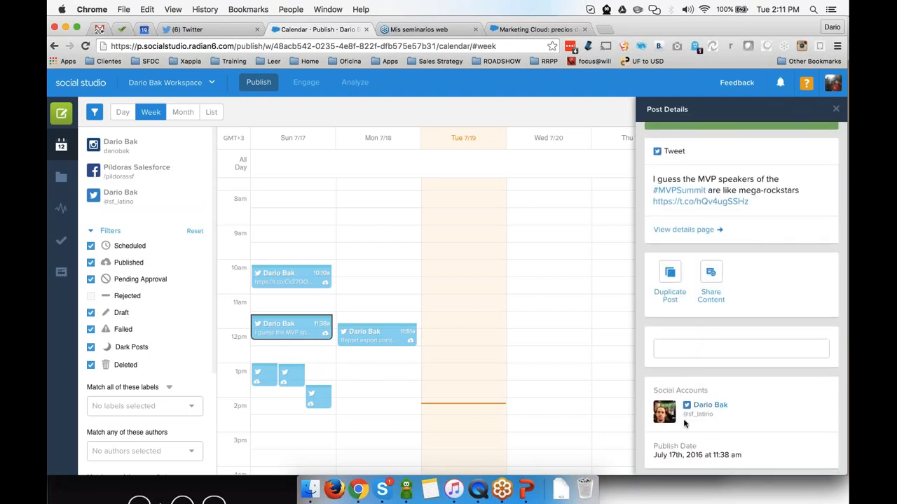
pyautogui.moveTo(713, 414); pyautogui.dragTo(690, 416)
pyautogui.scroll(1, 690, 415)
# - View the full details page of the MVP speakers tweet and return to the weekly Publish calendar
pyautogui.click(701, 263)
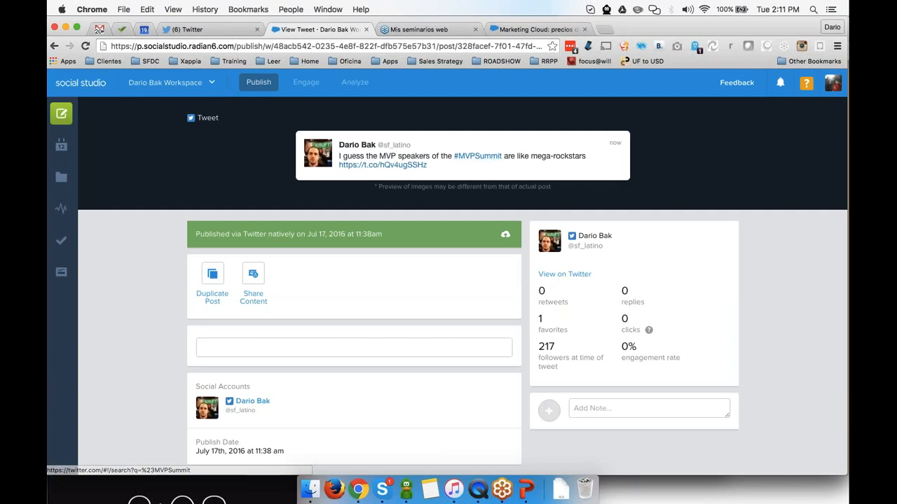
pyautogui.scroll(-1, 343, 267)
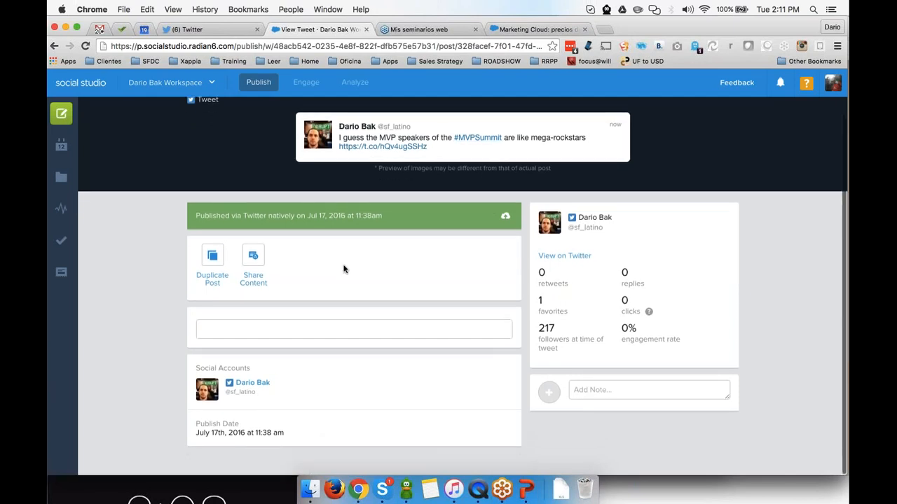
pyautogui.scroll(1, 505, 209)
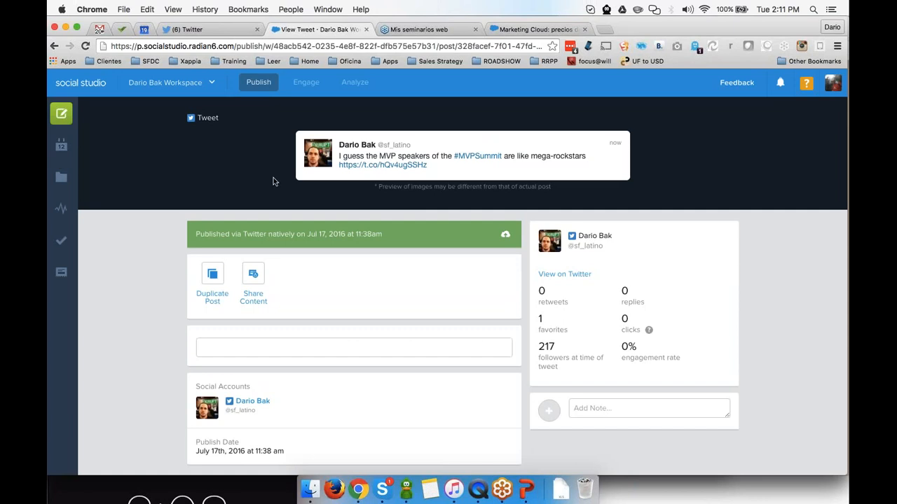
pyautogui.press('super+r')
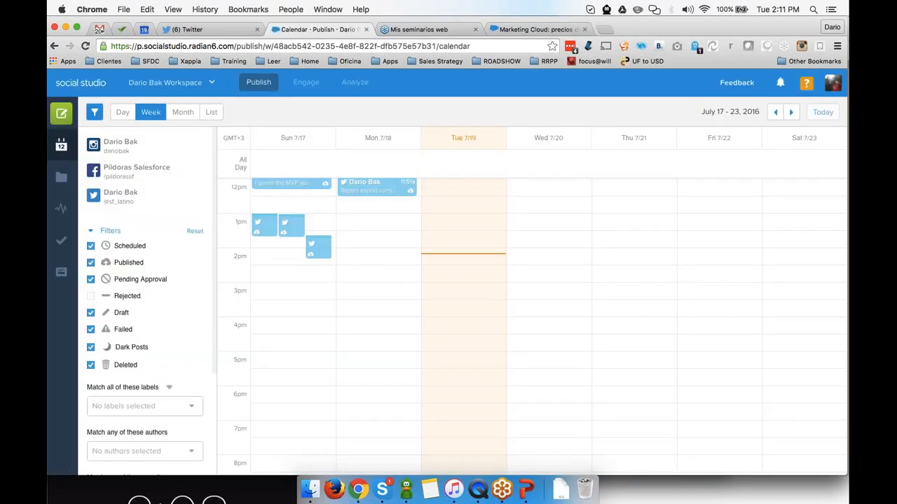
# - Start a new Facebook post and choose the Píldoras Salesforce page as the account to post to
pyautogui.scroll(2, 537, 210)
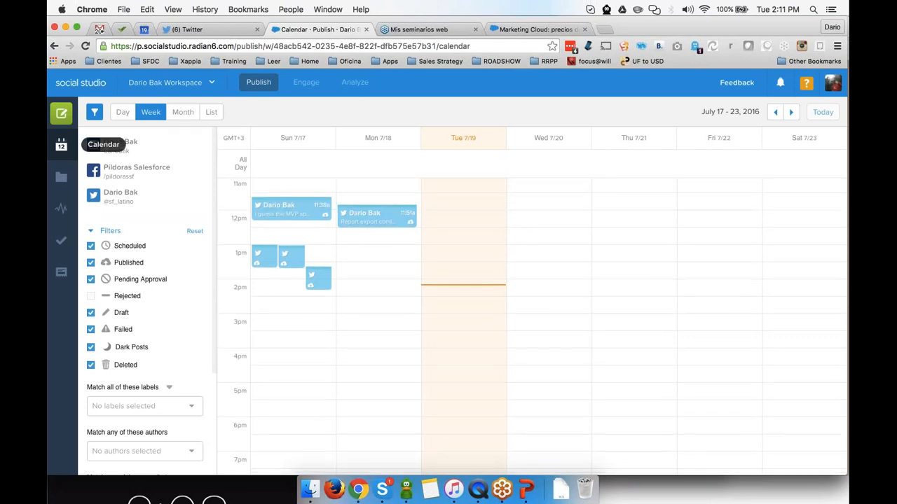
pyautogui.click(61, 125)
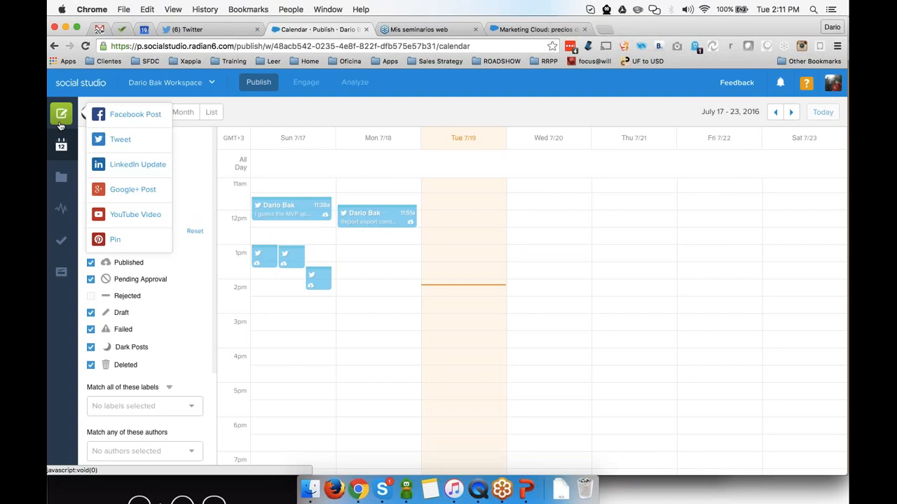
pyautogui.click(122, 115)
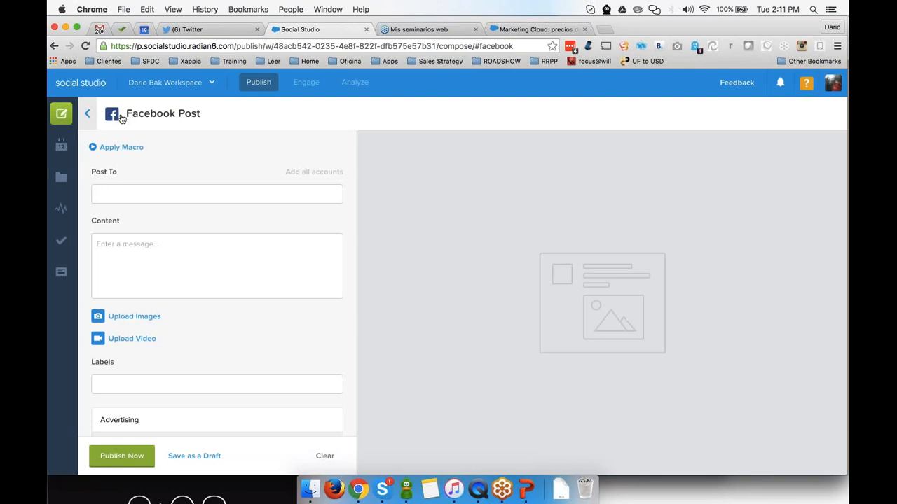
pyautogui.click(160, 196)
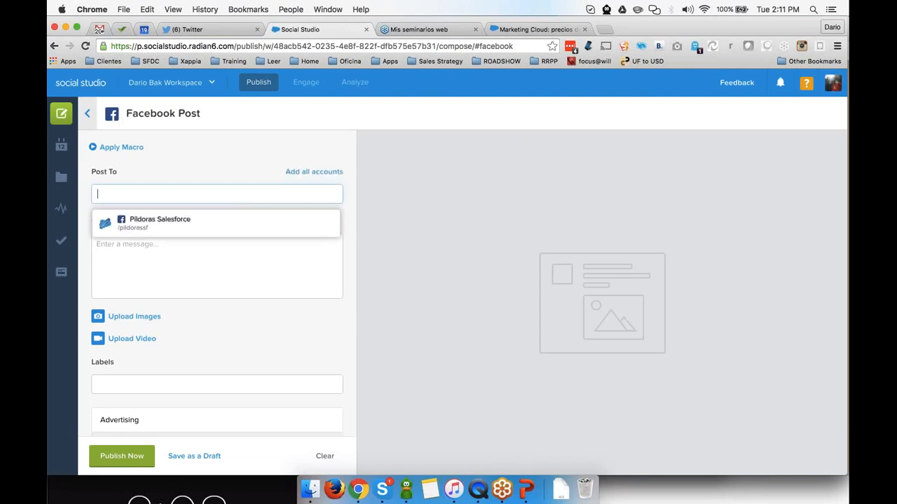
pyautogui.click(163, 223)
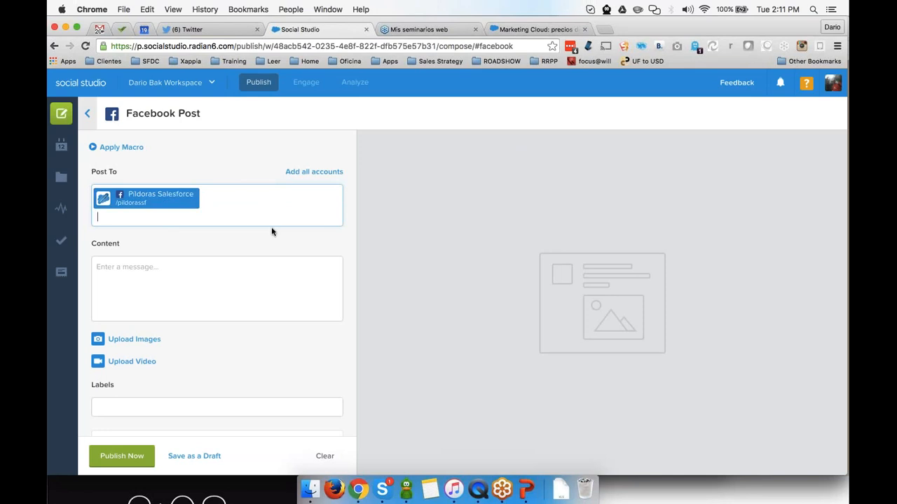
# - Write the post message "Test de Social Studio en vivo! Pildoras de Salesforce."
pyautogui.click(203, 283)
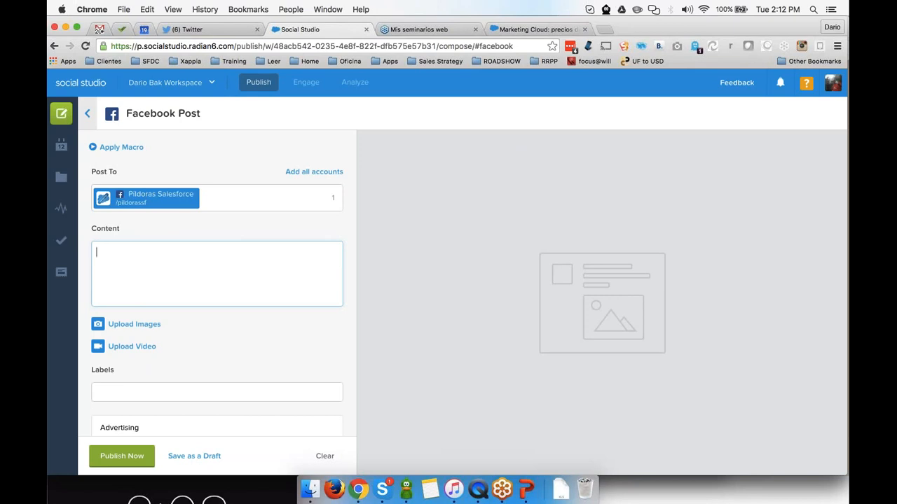
pyautogui.write('P')
pyautogui.press('BackSpace')
pyautogui.write('Te')
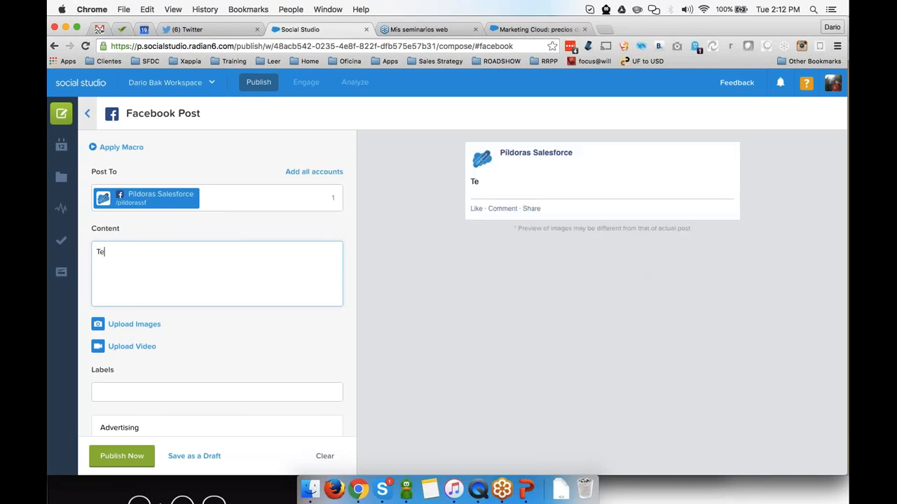
pyautogui.write('st de Social ')
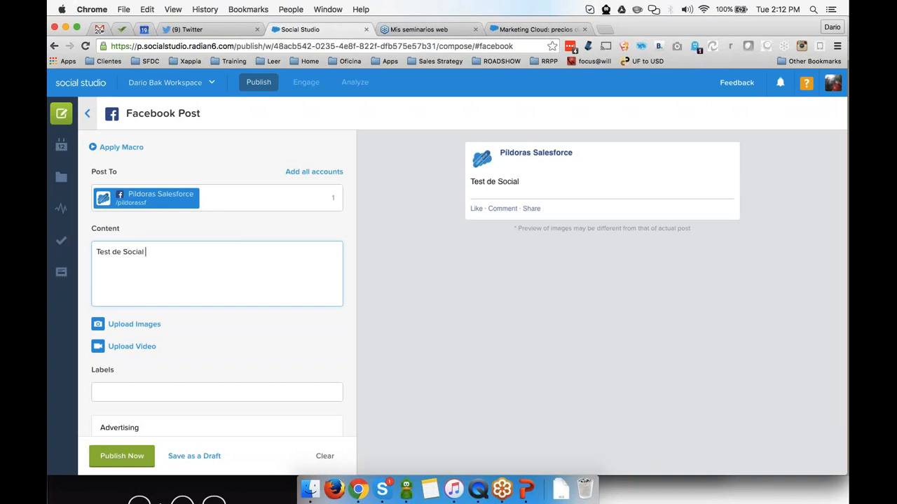
pyautogui.write('Studio en vi')
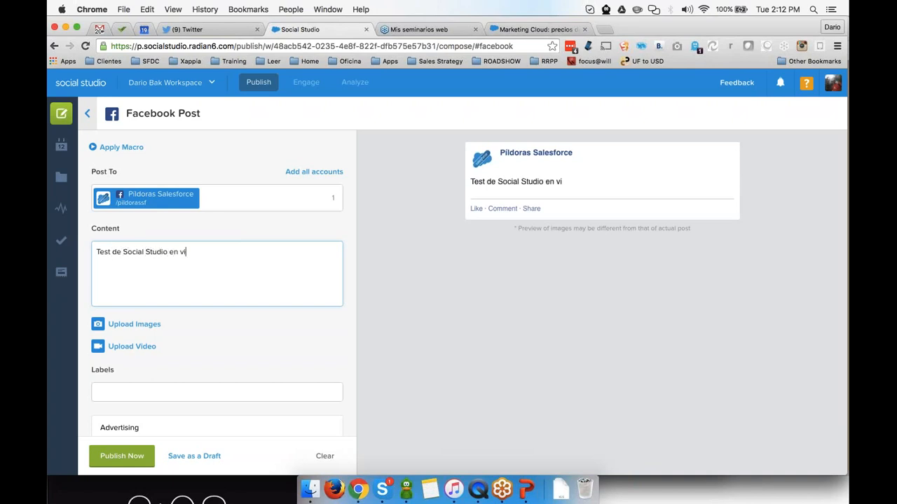
pyautogui.write('vo! Pildoras de Salesforce')
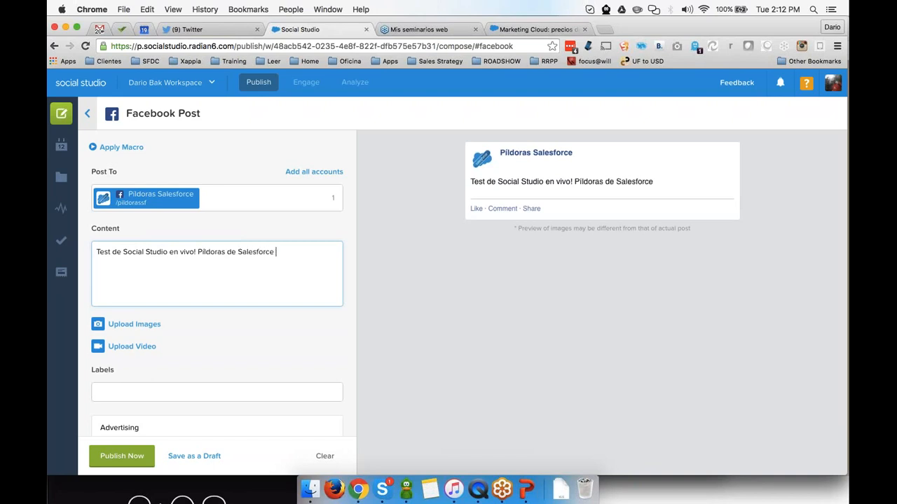
pyautogui.write('.')
# - Attach the Dreamforce banner image to the post, apply the Keylime effect to it and save the edited photo
pyautogui.click(144, 325)
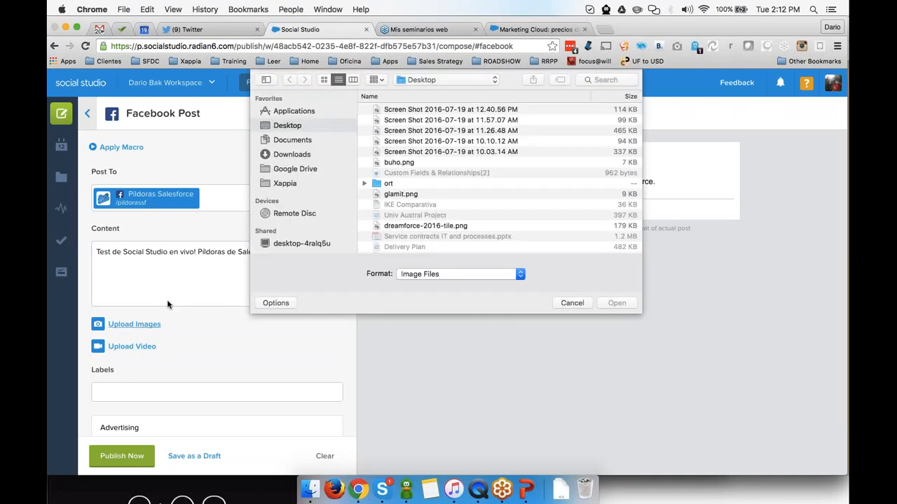
pyautogui.doubleClick(449, 110)
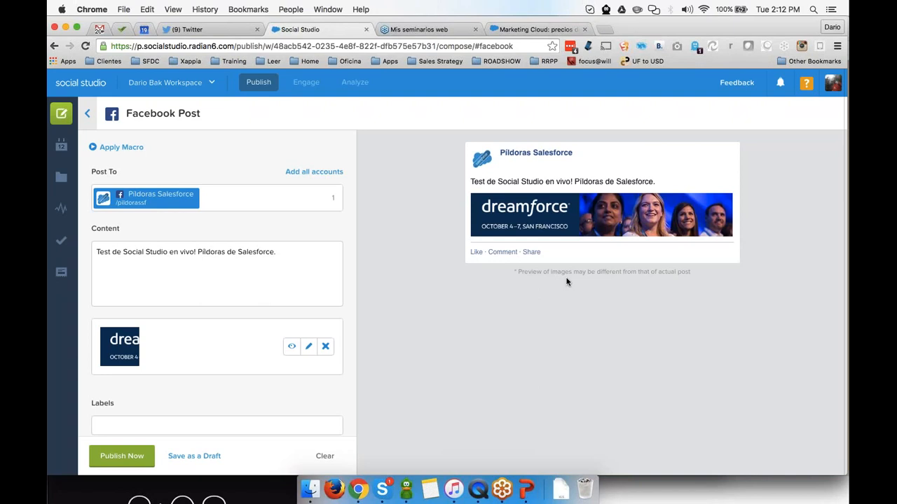
pyautogui.click(307, 348)
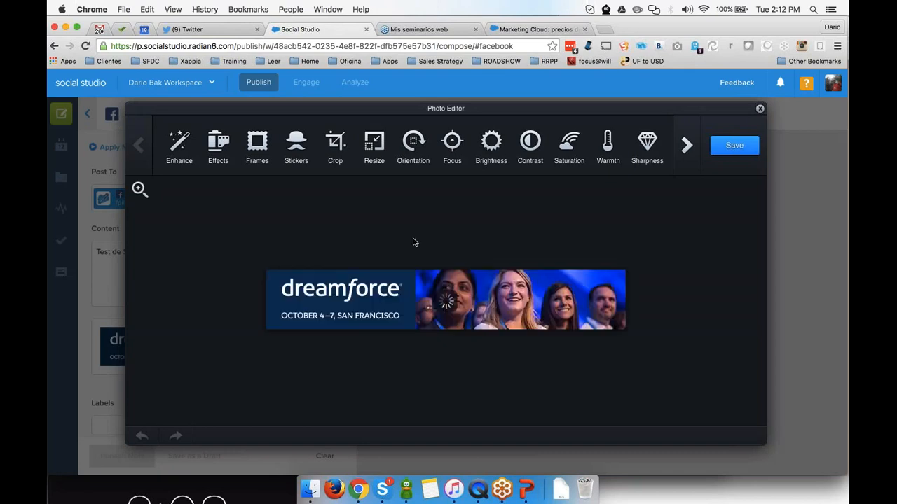
pyautogui.click(218, 149)
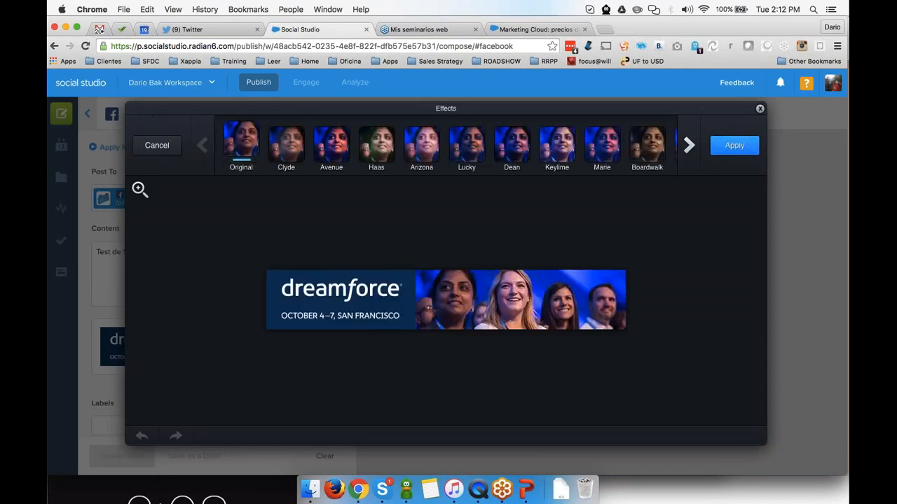
pyautogui.click(332, 144)
pyautogui.click(569, 156)
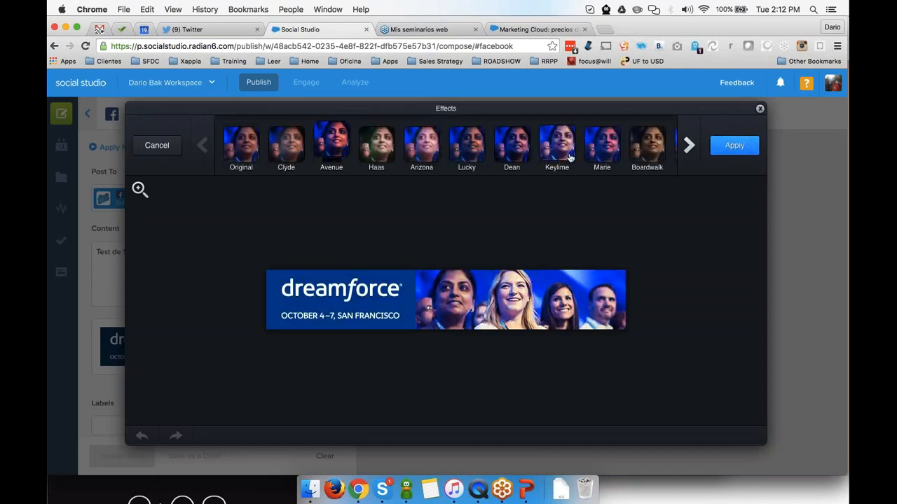
pyautogui.click(734, 145)
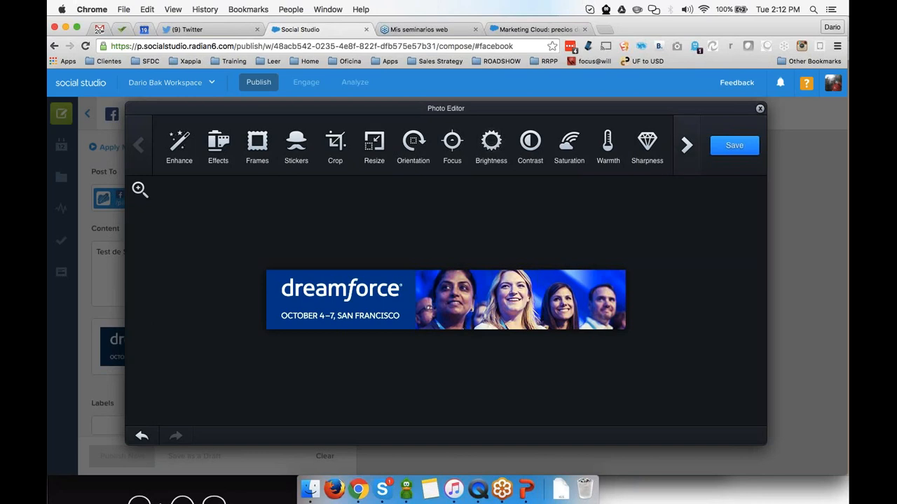
pyautogui.click(689, 146)
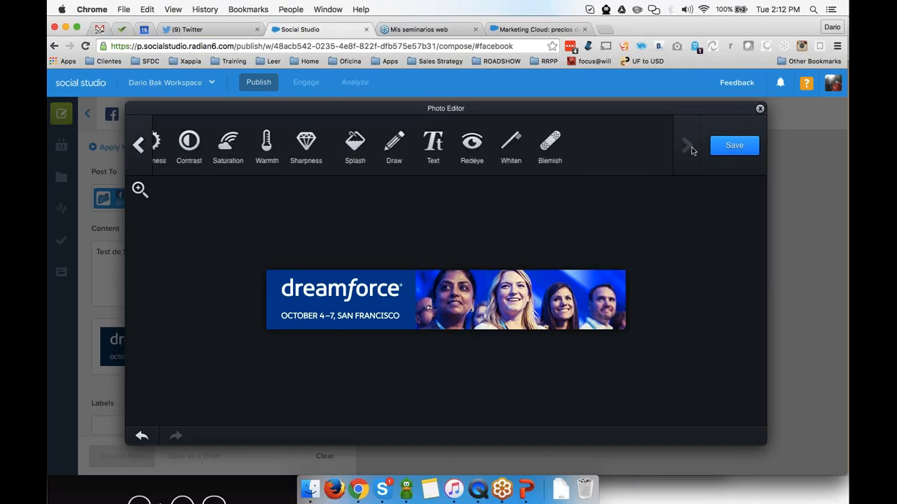
pyautogui.click(735, 145)
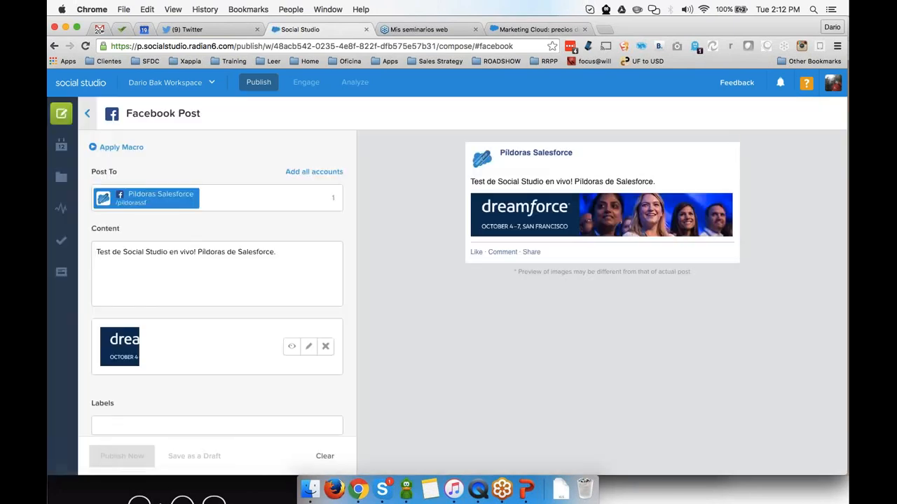
pyautogui.click(760, 109)
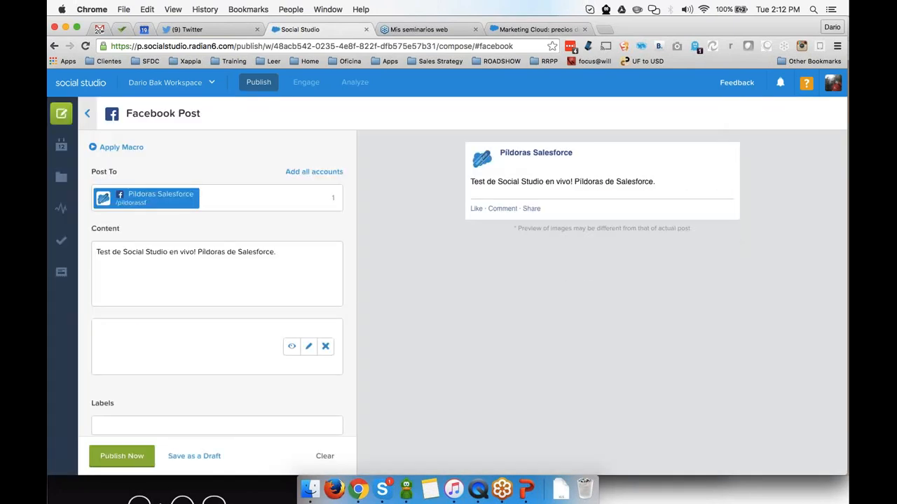
# - Replace the post message with "Dreamforce 2016 - 4 a 7 de Octubre, las Píldoras lo recomiendan!"
pyautogui.click(299, 267)
pyautogui.press('super+a')
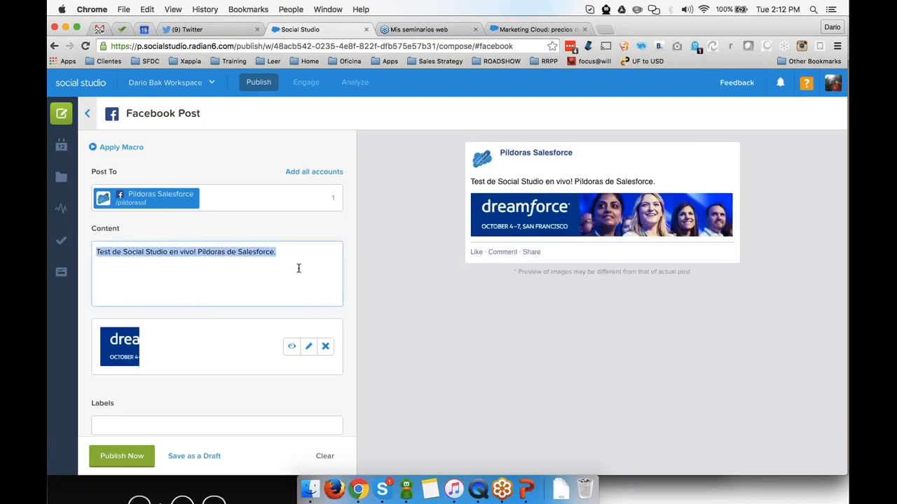
pyautogui.write('Dreamforce 2016  ')
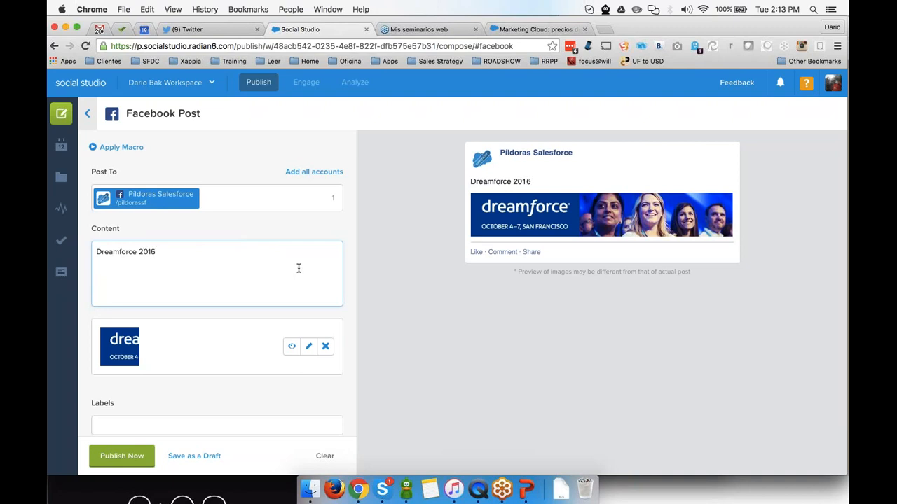
pyautogui.write('- 4 a 7 de Octubre.')
pyautogui.press('BackSpace')
pyautogui.write(', l')
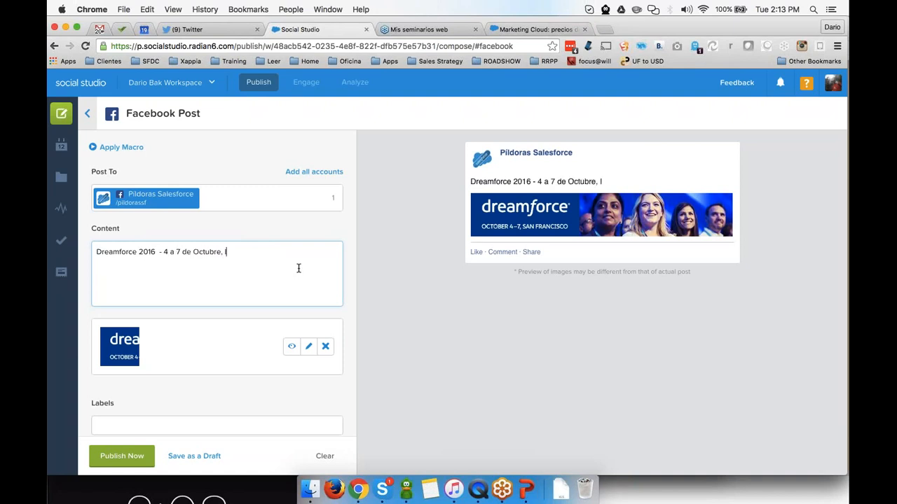
pyautogui.write("as P'íldoras lo recomiendan!")
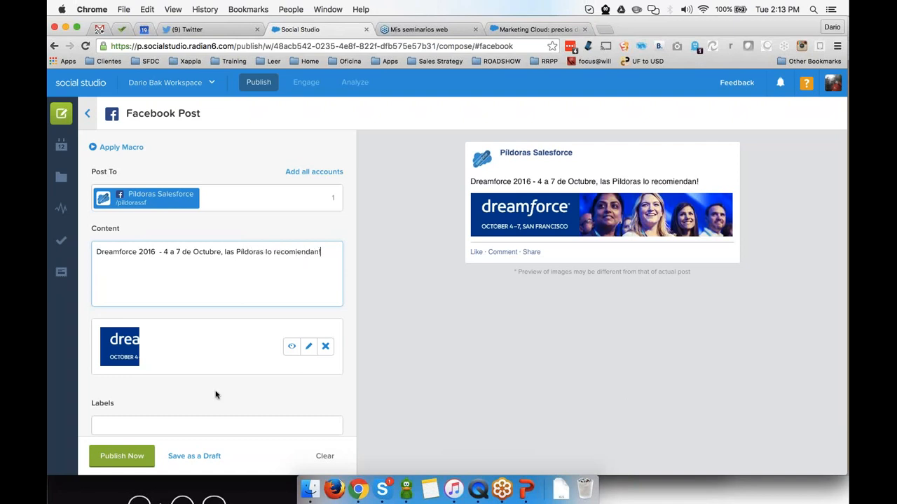
# - Add the existing Dreamforce label to the Facebook post
pyautogui.scroll(-3, 185, 373)
pyautogui.click(122, 322)
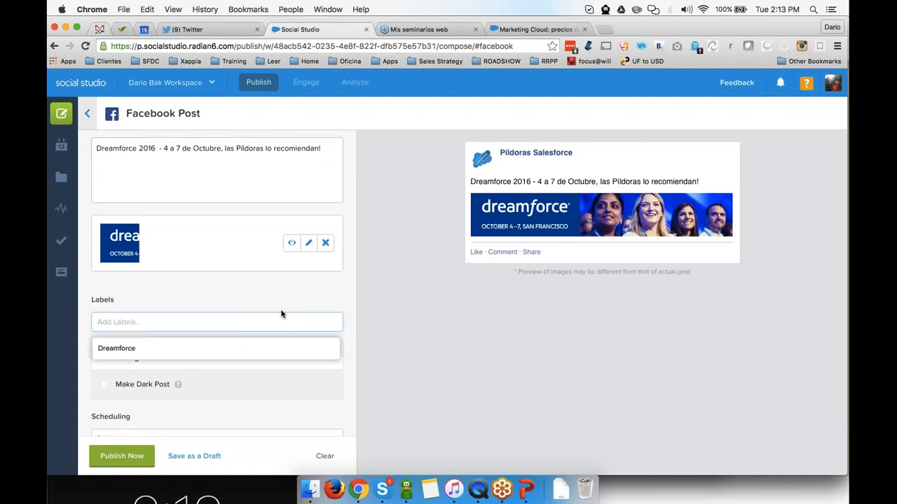
pyautogui.scroll(-2, 282, 312)
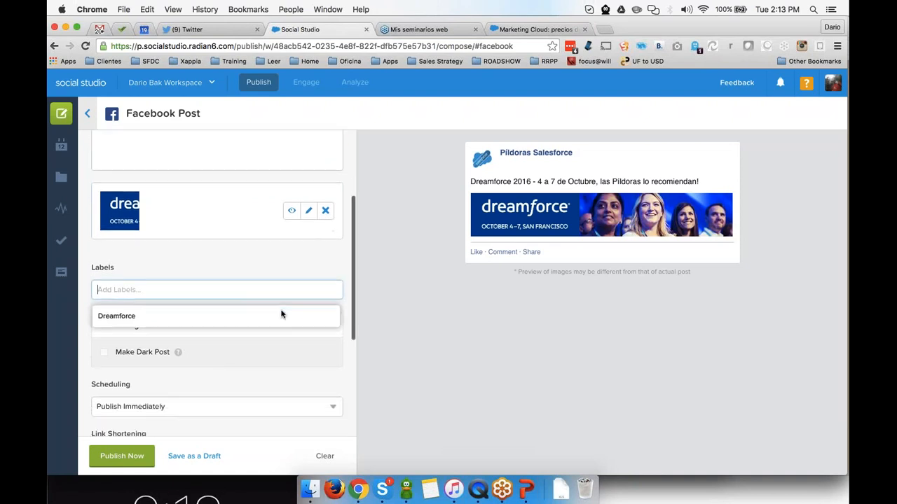
pyautogui.click(143, 300)
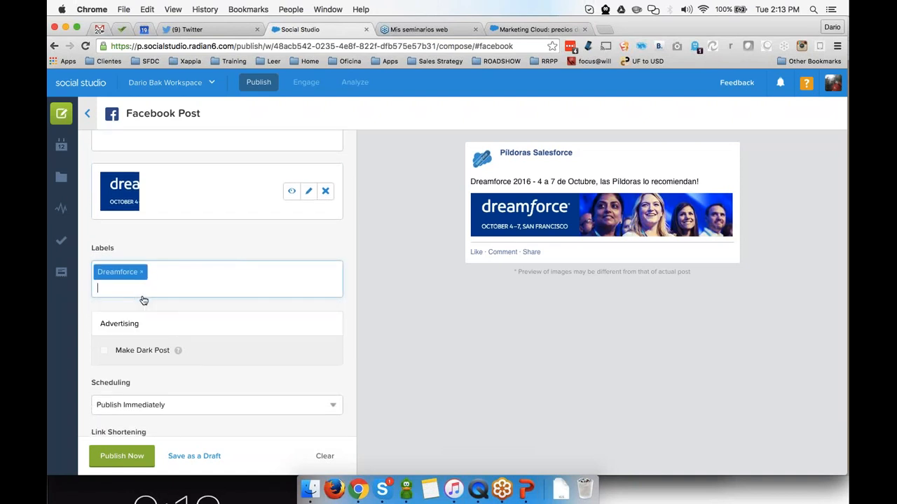
pyautogui.click(366, 337)
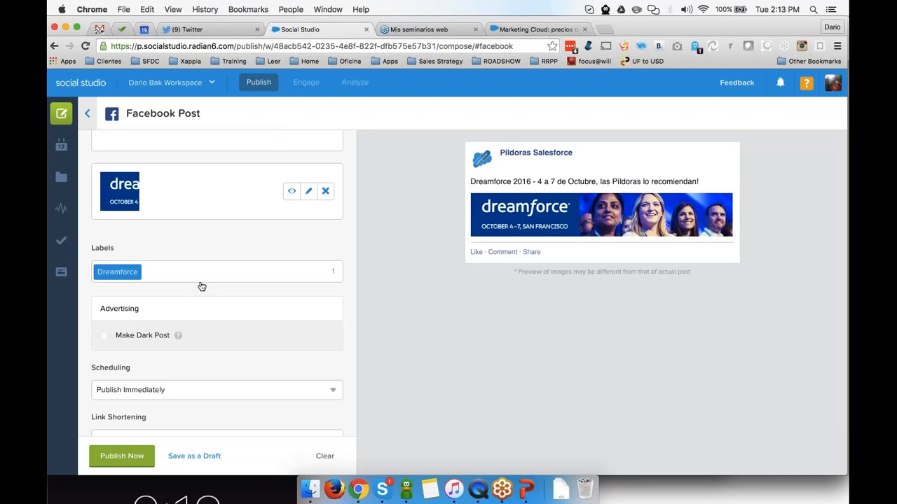
# - Look at the post's "Schedule for..." date and time options and return the scheduling to Publish Immediately
pyautogui.scroll(-4, 202, 287)
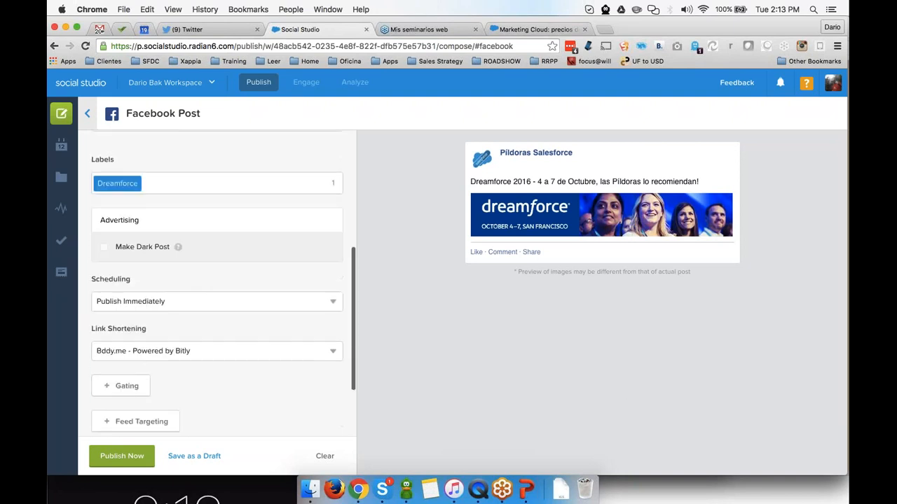
pyautogui.click(183, 257)
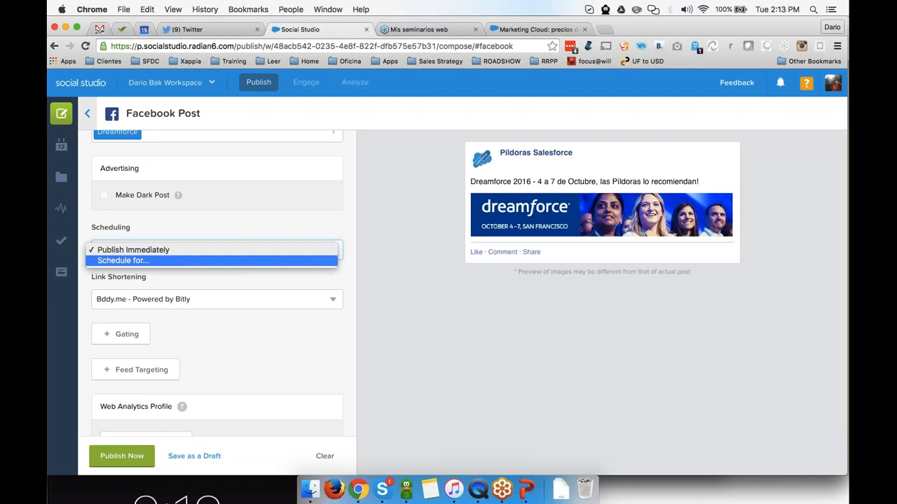
pyautogui.click(182, 261)
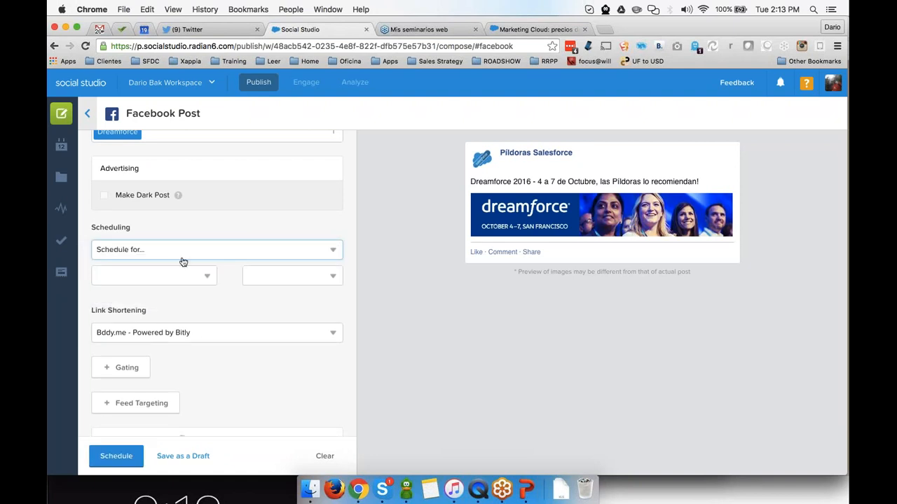
pyautogui.click(140, 275)
pyautogui.click(245, 275)
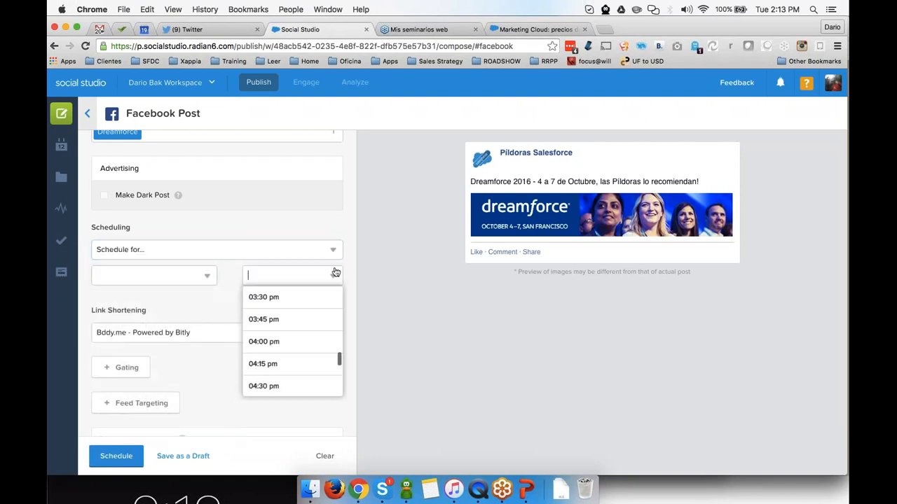
pyautogui.click(199, 245)
pyautogui.click(198, 240)
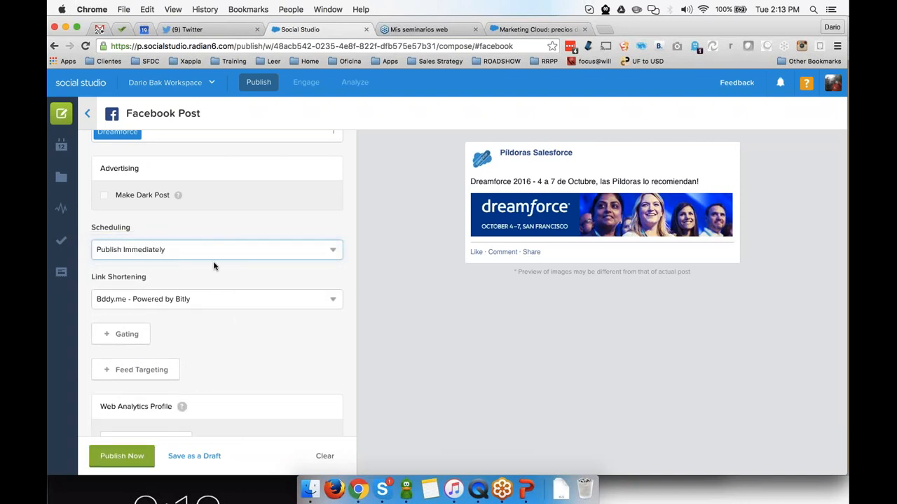
pyautogui.scroll(5, 222, 238)
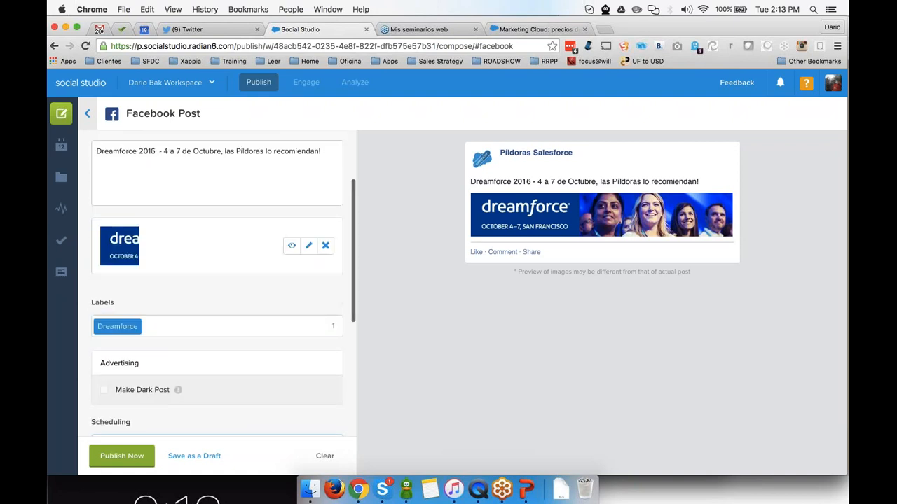
pyautogui.click(324, 153)
pyautogui.write('www.dreamforce.com')
pyautogui.press('Tab')
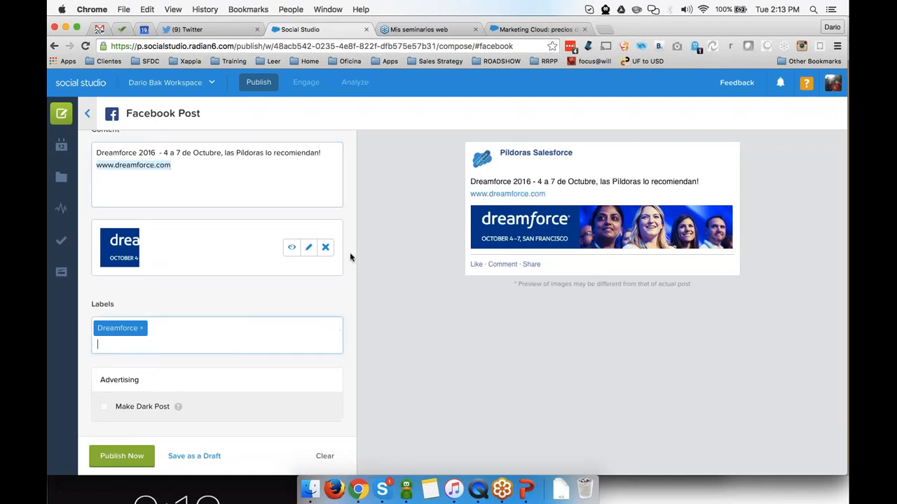
pyautogui.scroll(-3, 349, 252)
pyautogui.scroll(-2, 350, 256)
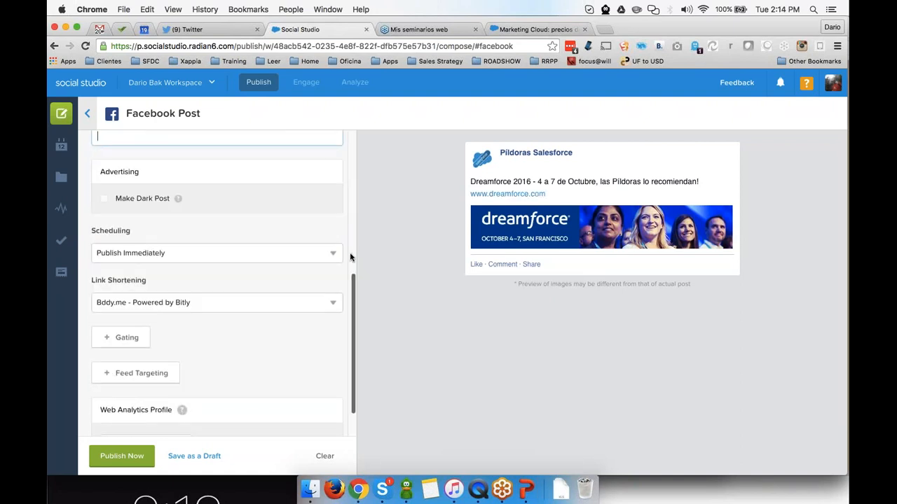
# - Look at the Gating options for the Facebook post without choosing any
pyautogui.scroll(-1, 349, 252)
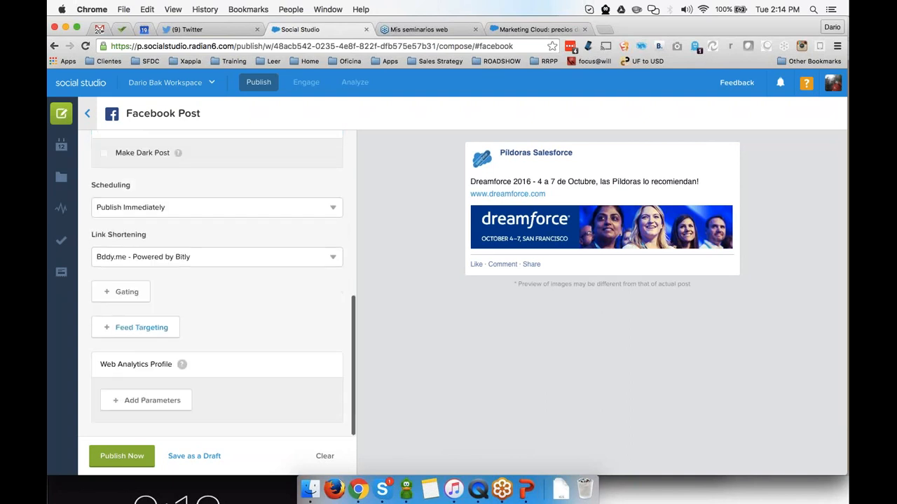
pyautogui.click(143, 298)
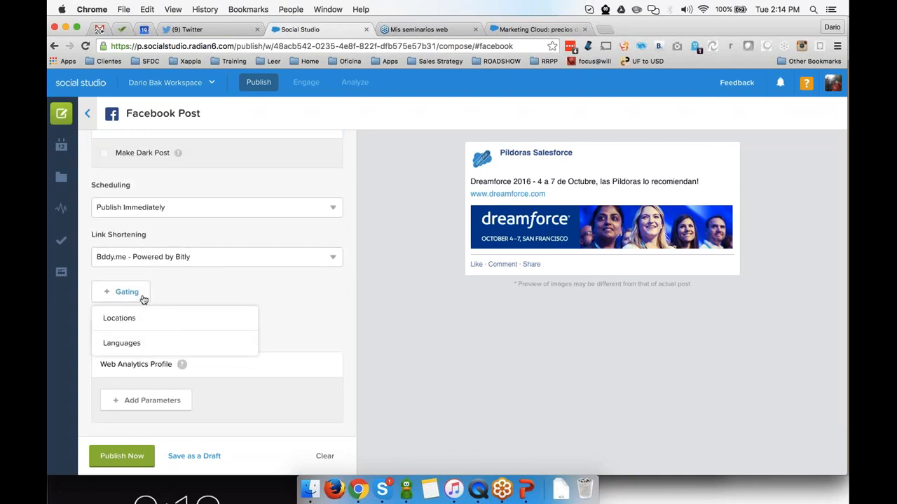
pyautogui.click(325, 314)
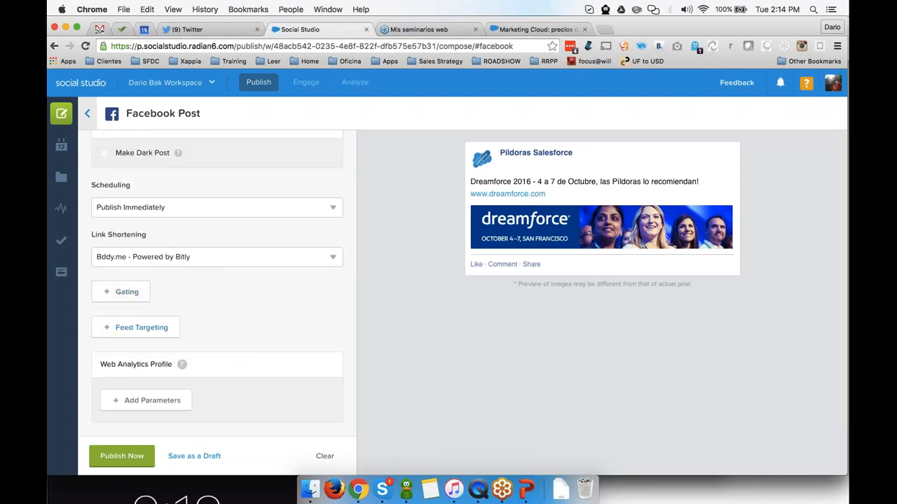
# - Add age feed targeting to the Facebook post and set its upper limit to 60
pyautogui.click(144, 327)
pyautogui.click(133, 145)
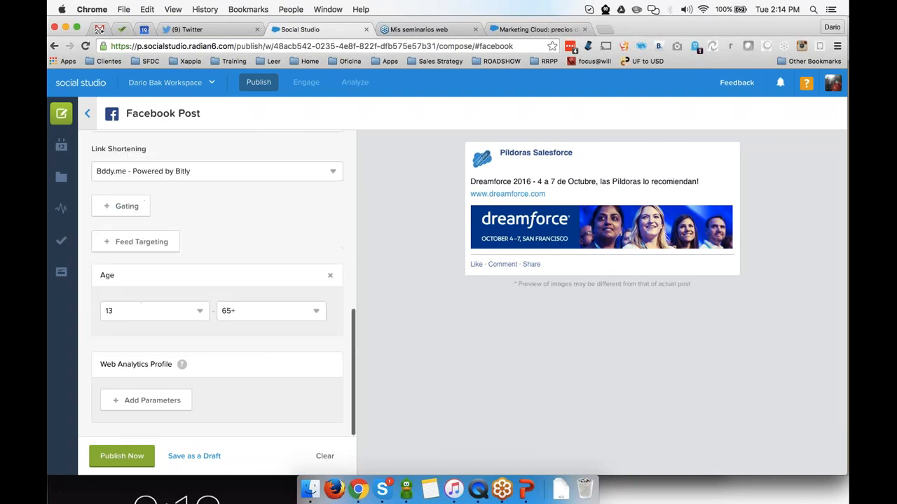
pyautogui.click(231, 310)
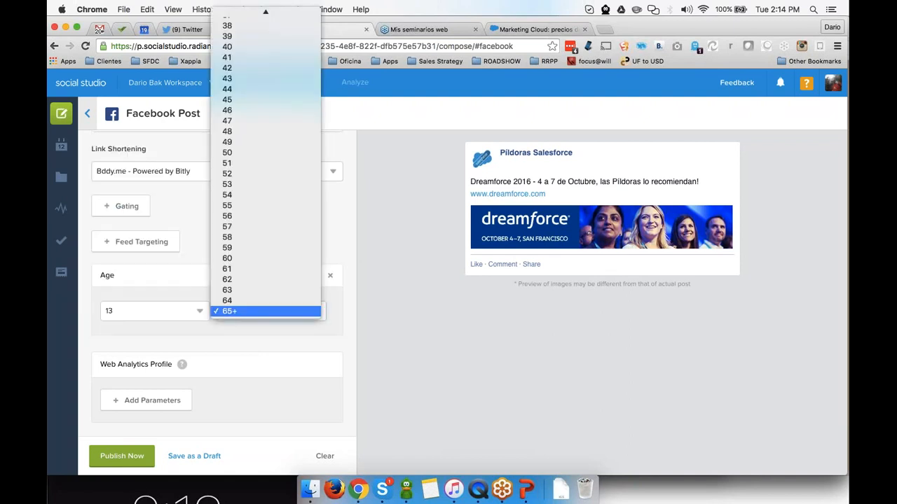
pyautogui.click(245, 259)
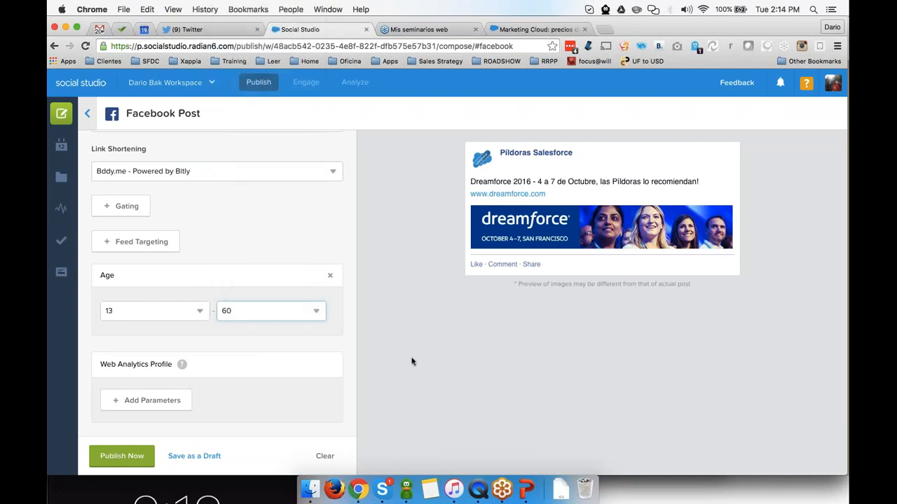
# - Add the Google Analytics parameters to the post's Web Analytics Profile and review their values and the generated query string
pyautogui.click(163, 411)
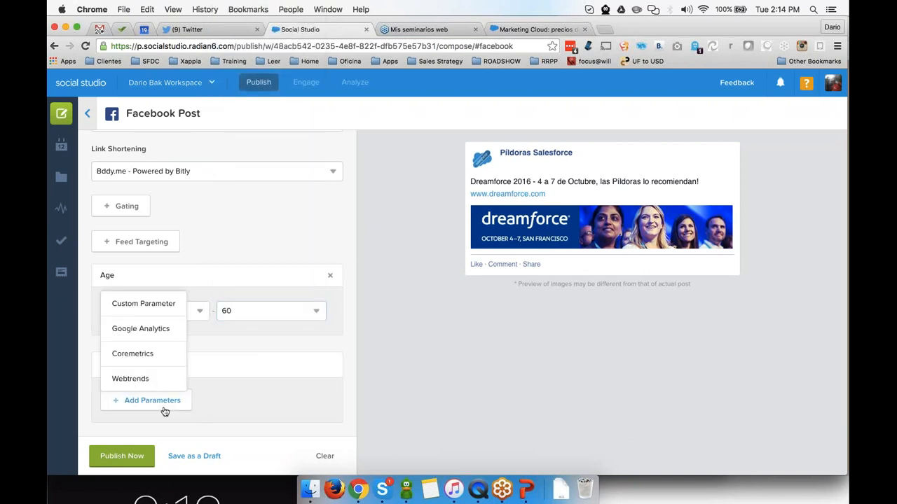
pyautogui.click(150, 334)
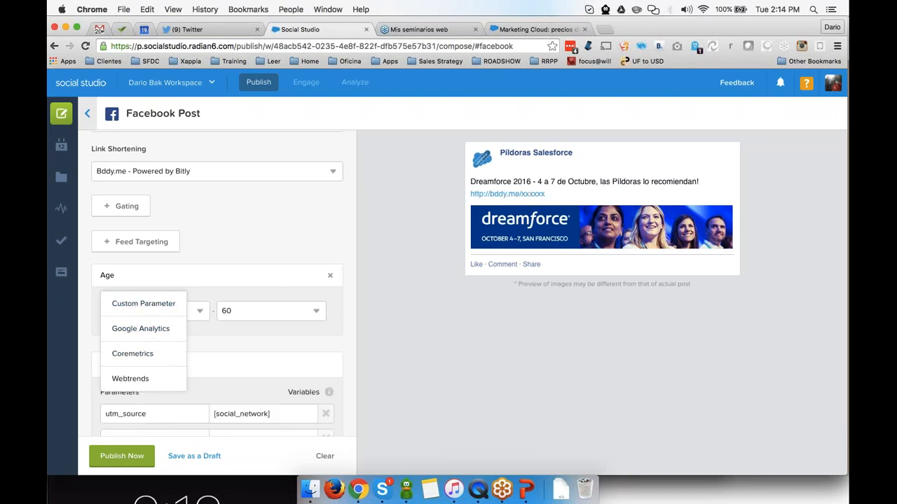
pyautogui.scroll(-3, 278, 373)
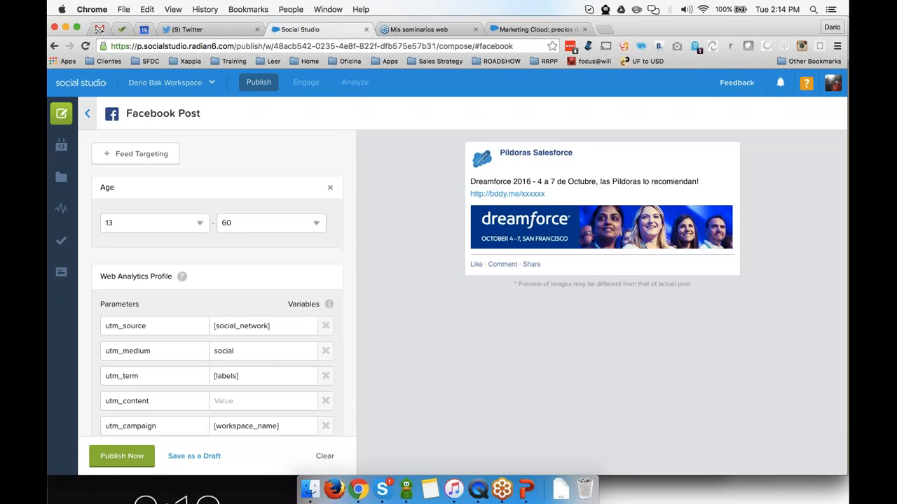
pyautogui.scroll(-2, 217, 294)
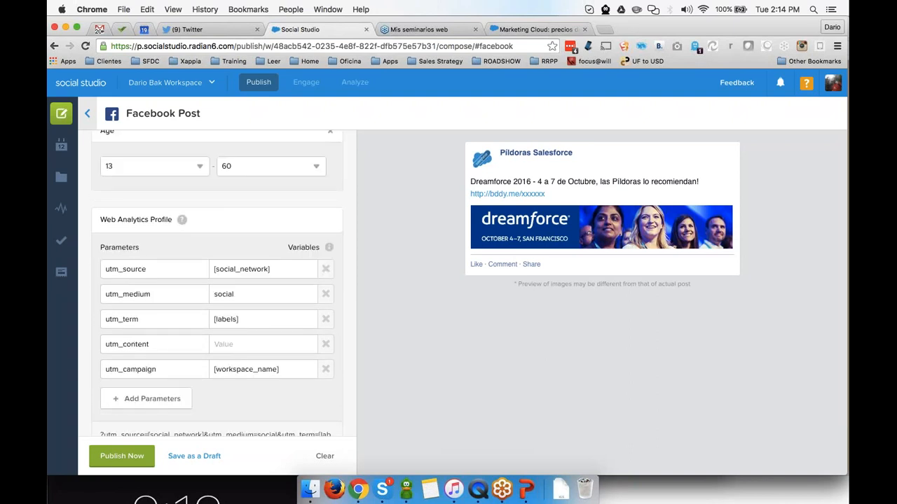
pyautogui.click(280, 271)
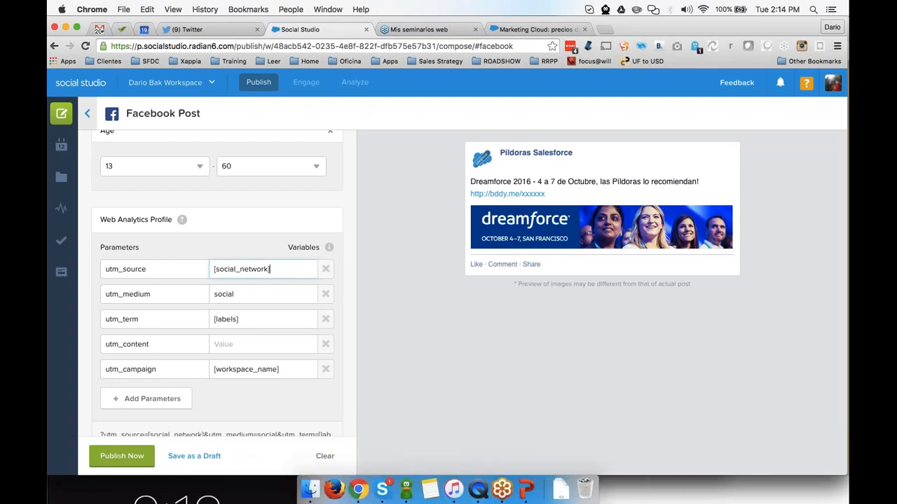
pyautogui.scroll(-2, 251, 393)
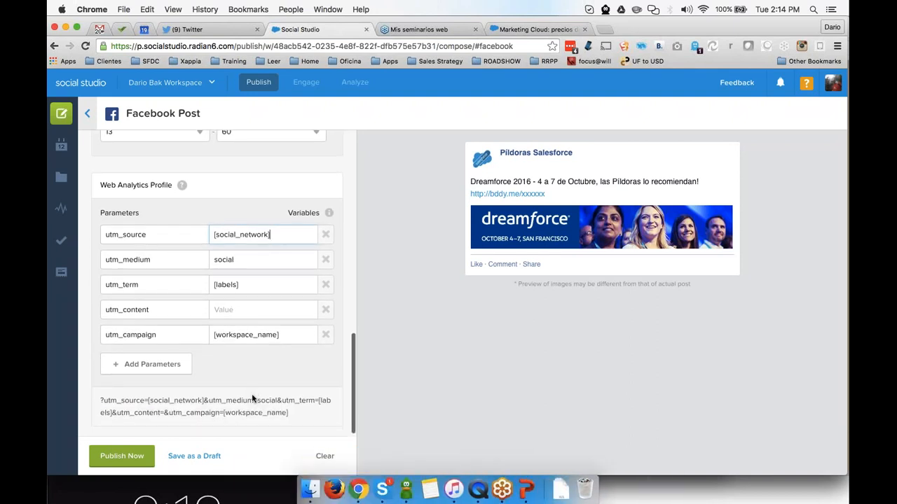
# - Remove all the Google Analytics parameters from the Web Analytics Profile
pyautogui.scroll(4, 251, 394)
pyautogui.click(325, 344)
pyautogui.click(325, 344)
pyautogui.click(325, 345)
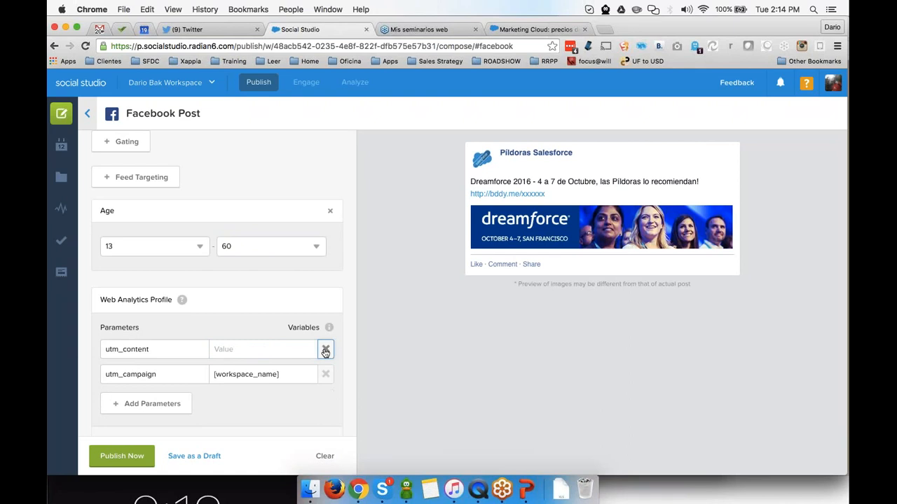
pyautogui.click(325, 345)
pyautogui.click(325, 344)
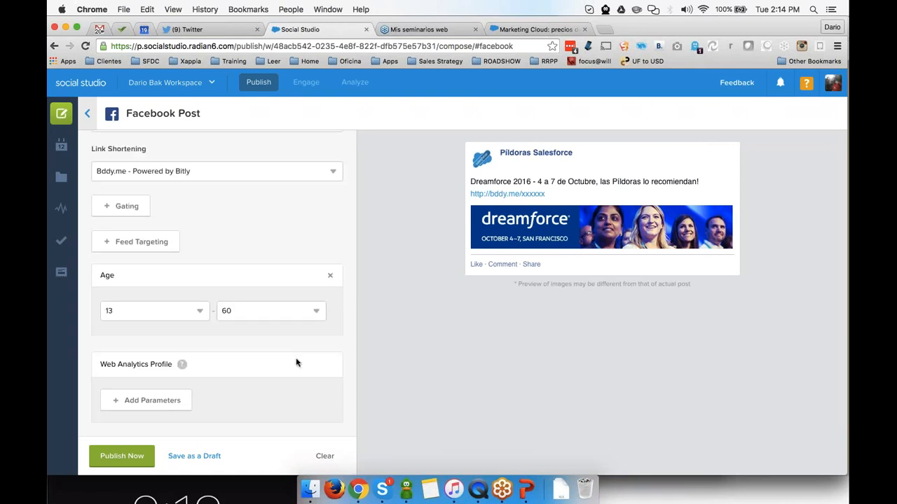
# - Check the Facebook post's content from the beginning and publish it immediately
pyautogui.scroll(10, 296, 363)
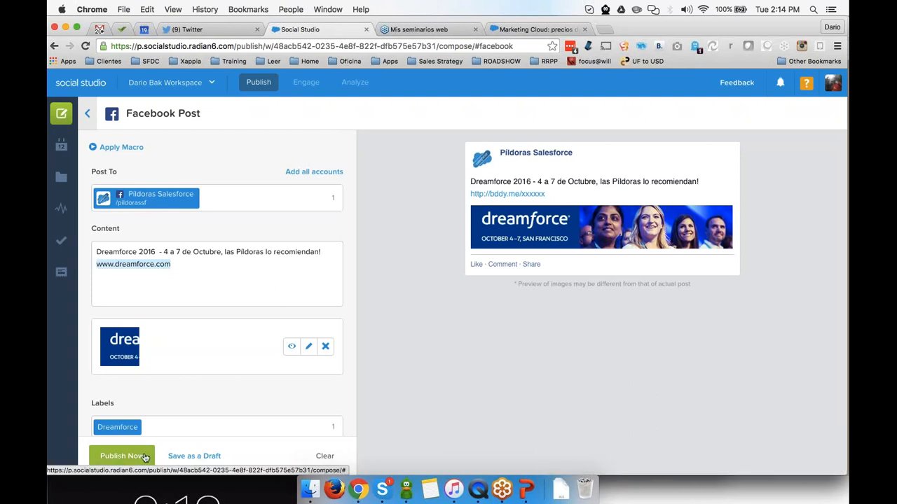
pyautogui.click(122, 456)
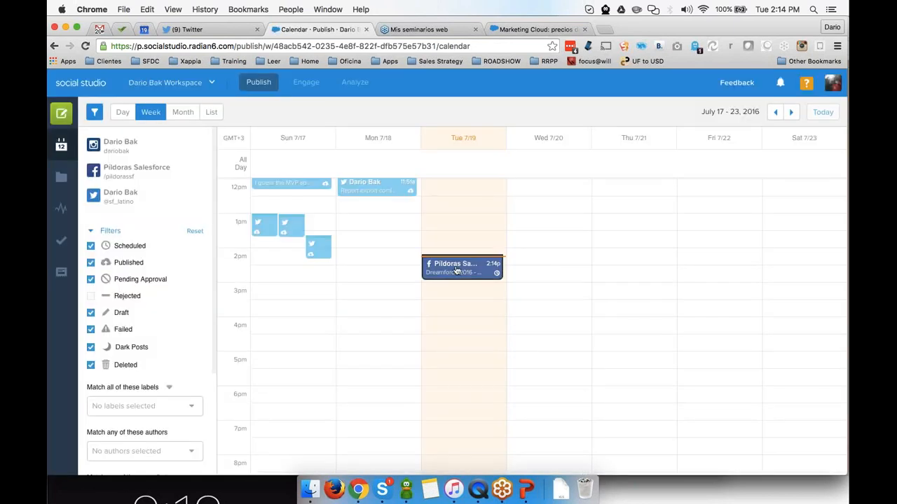
# - Open the published Dreamforce post from the calendar and examine its label, account, publish date, targeting and statistics
pyautogui.click(457, 269)
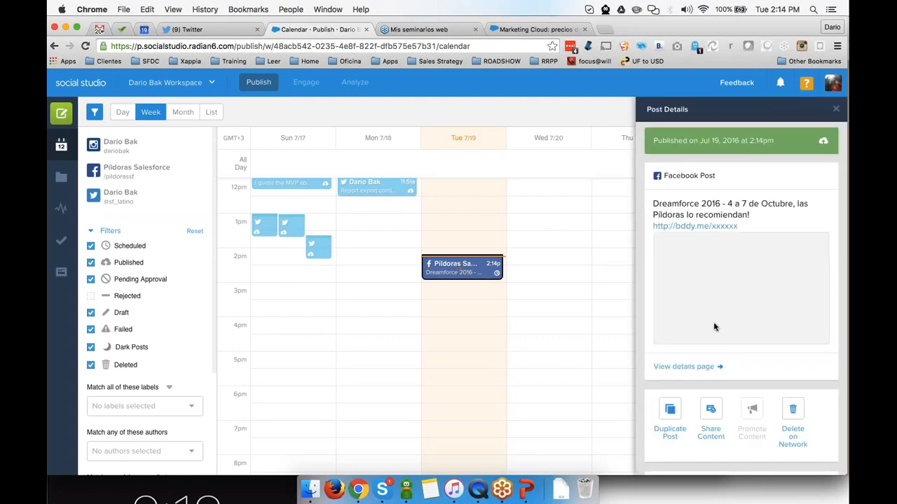
pyautogui.scroll(-5, 718, 325)
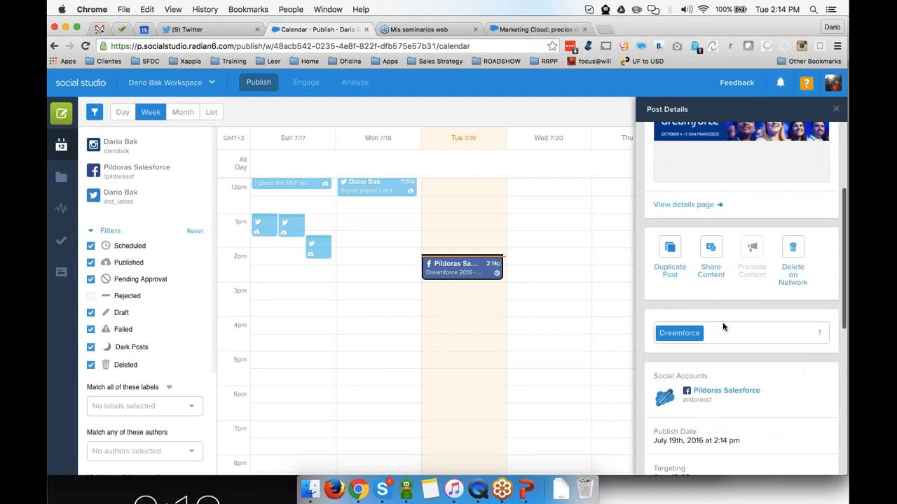
pyautogui.scroll(-8, 724, 326)
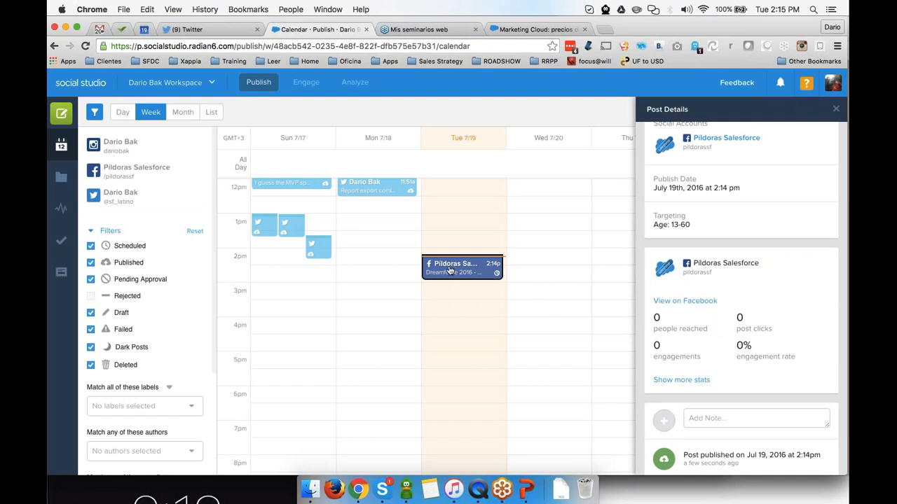
pyautogui.scroll(2, 721, 150)
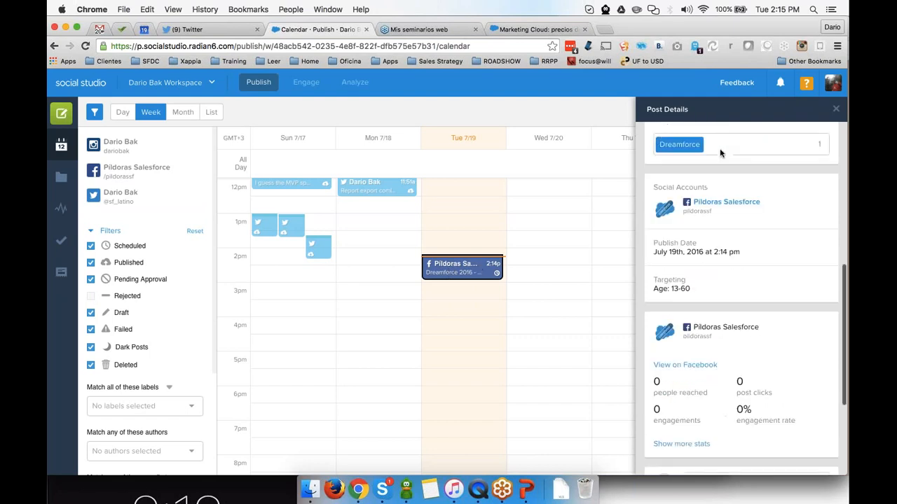
pyautogui.doubleClick(696, 211)
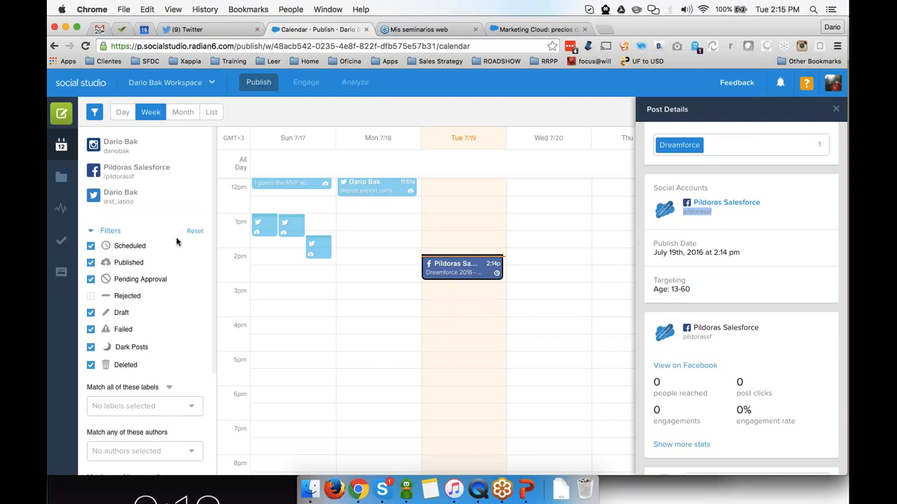
# - Switch the Twitter and Facebook accounts off in the calendar's account filter and back on again
pyautogui.scroll(4, 378, 210)
pyautogui.click(554, 188)
pyautogui.click(95, 196)
pyautogui.click(95, 171)
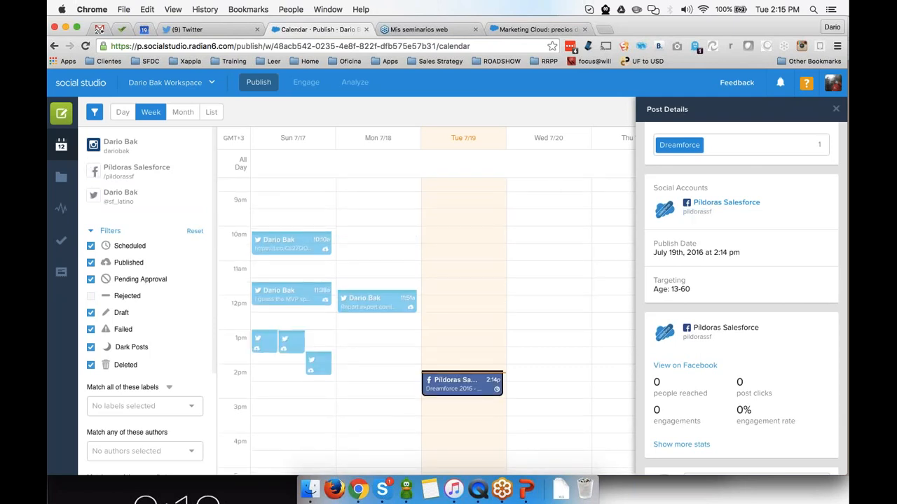
pyautogui.click(127, 178)
pyautogui.click(110, 201)
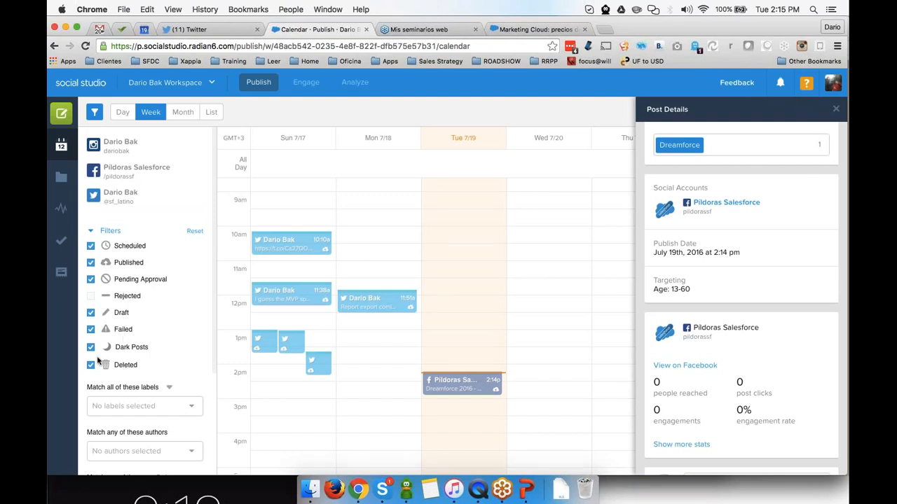
# - Start a new Facebook post and look at its Advertising section
pyautogui.click(61, 119)
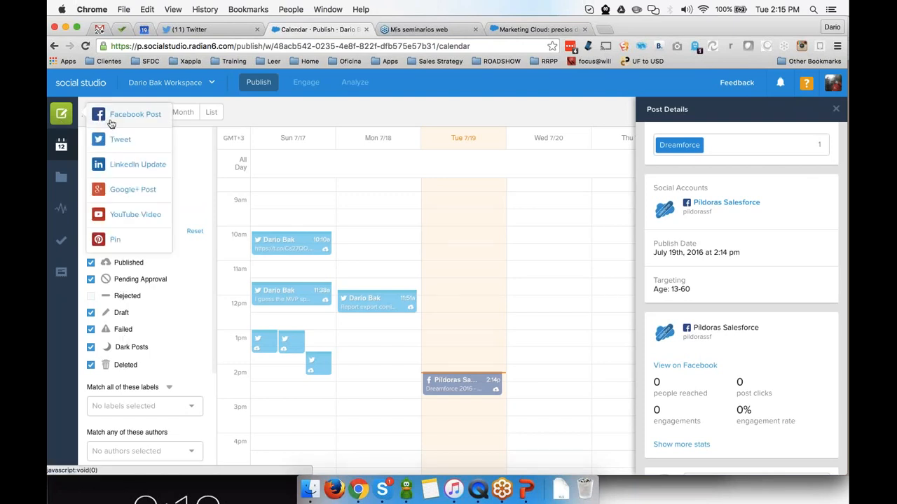
pyautogui.click(110, 123)
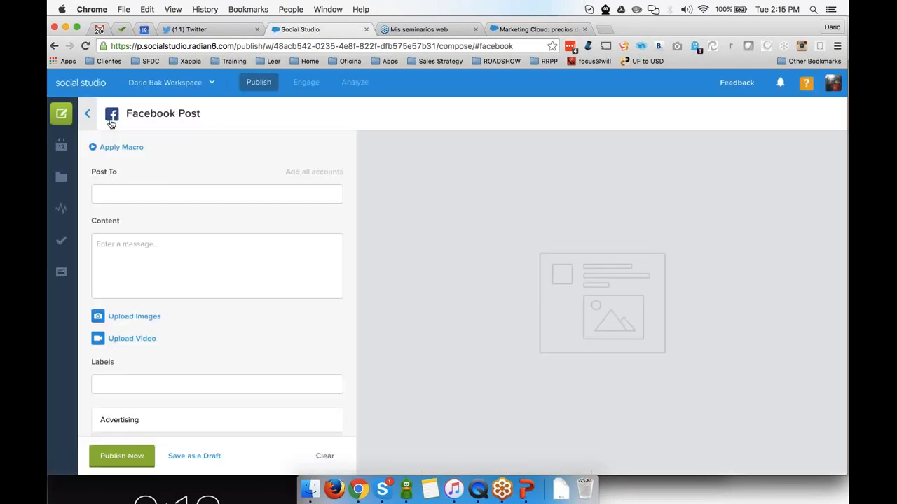
pyautogui.scroll(-3, 217, 280)
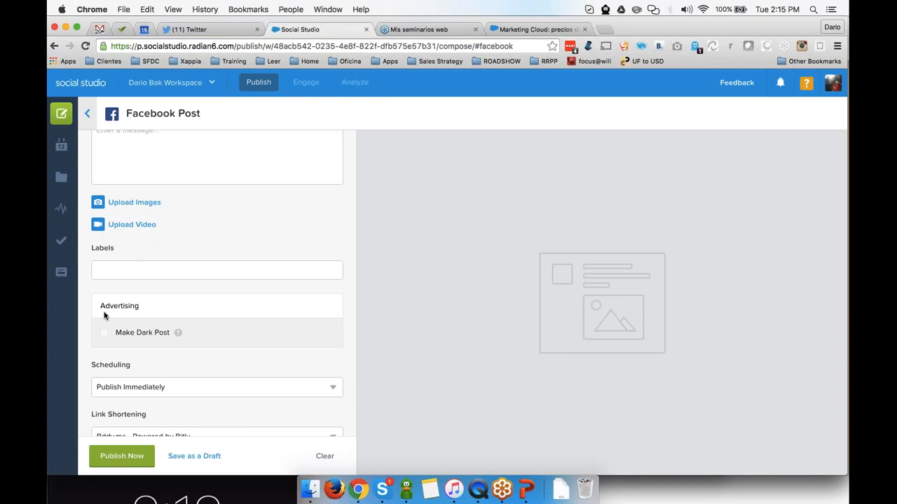
pyautogui.moveTo(144, 306); pyautogui.dragTo(100, 304)
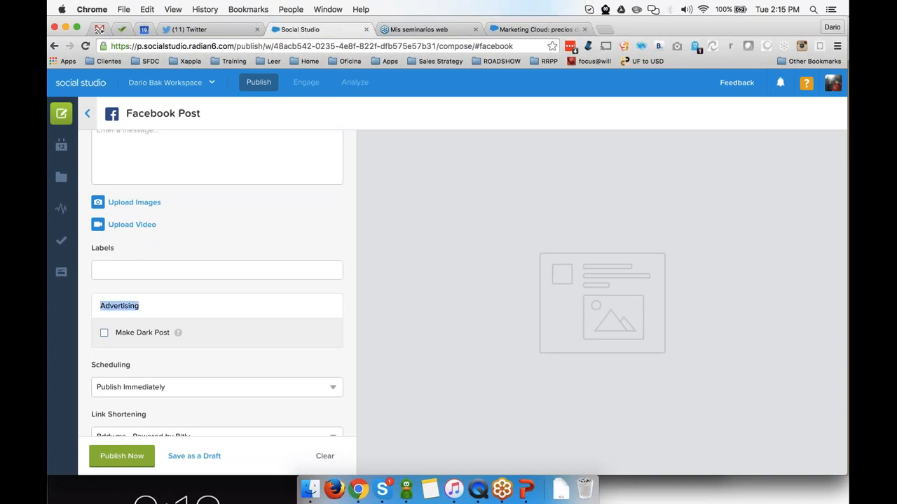
# - Try the Make Dark Post option and its Set publish date setting, and clear both again
pyautogui.click(104, 333)
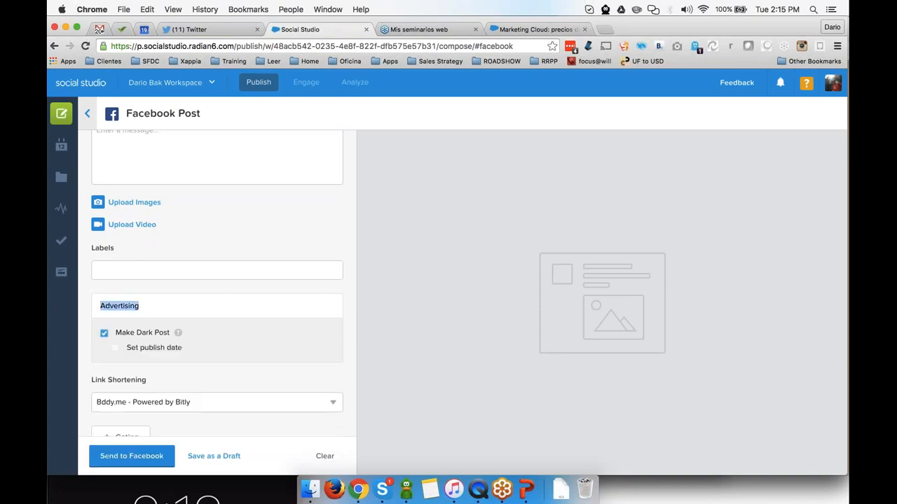
pyautogui.click(248, 382)
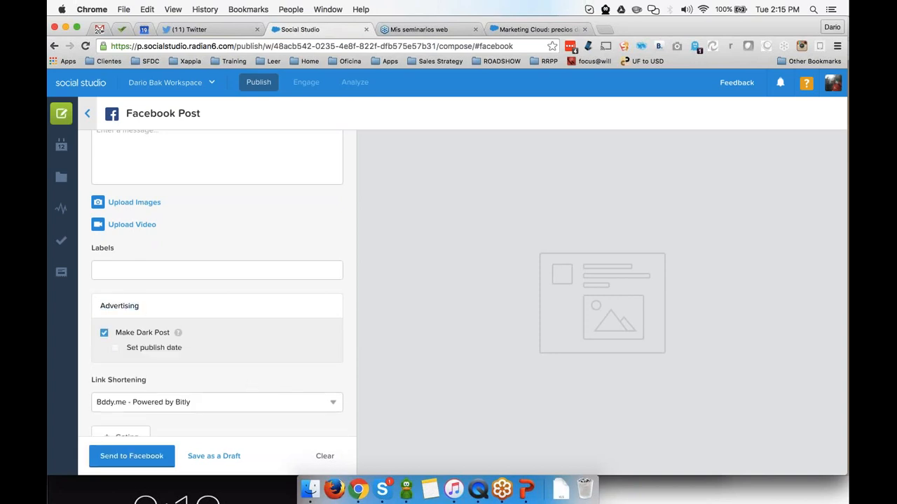
pyautogui.click(114, 349)
pyautogui.click(115, 349)
pyautogui.click(104, 333)
pyautogui.scroll(3, 88, 137)
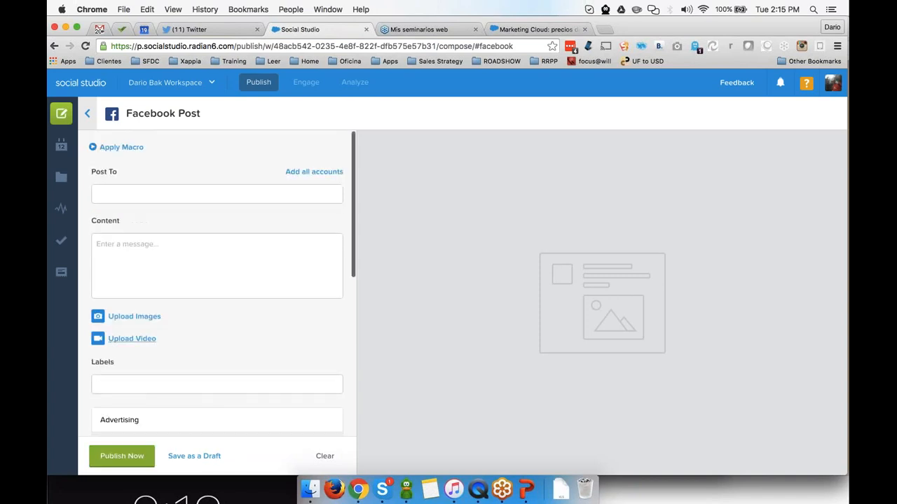
# - Leave the empty Facebook post for the calendar and reopen the details of the published Dreamforce post
pyautogui.click(87, 114)
pyautogui.press('Return')
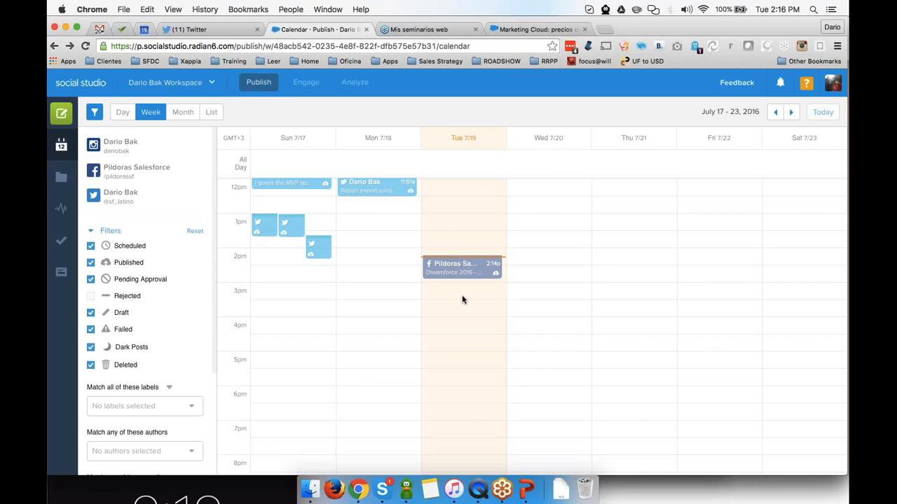
pyautogui.click(456, 266)
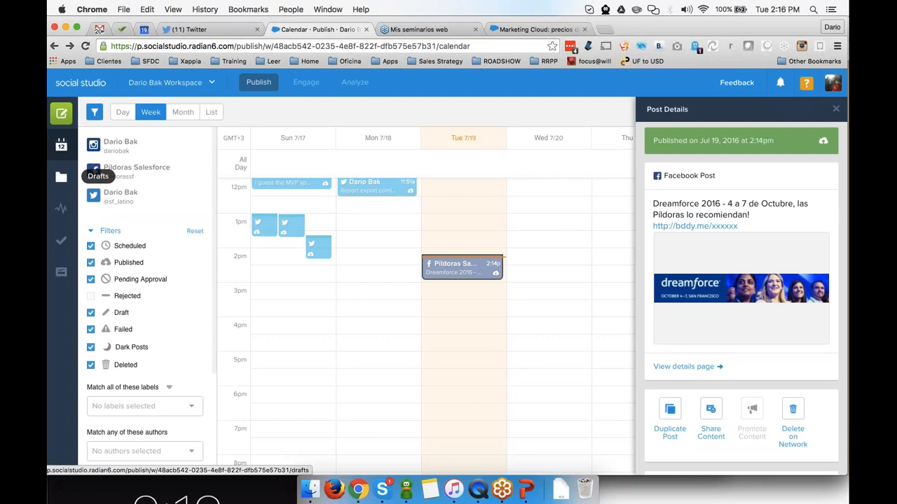
# - Look through the saved drafts and open the "This is a webinar sample" tweet for editing
pyautogui.click(61, 177)
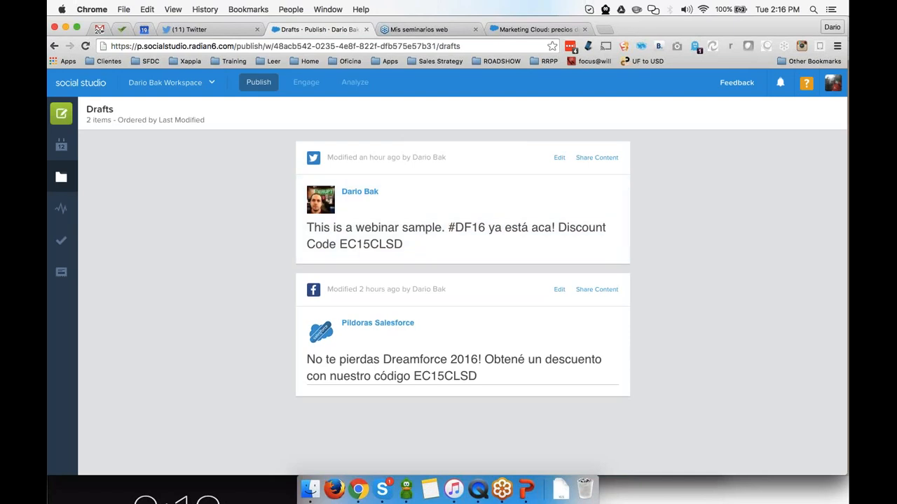
pyautogui.scroll(-1, 708, 368)
pyautogui.scroll(1, 707, 369)
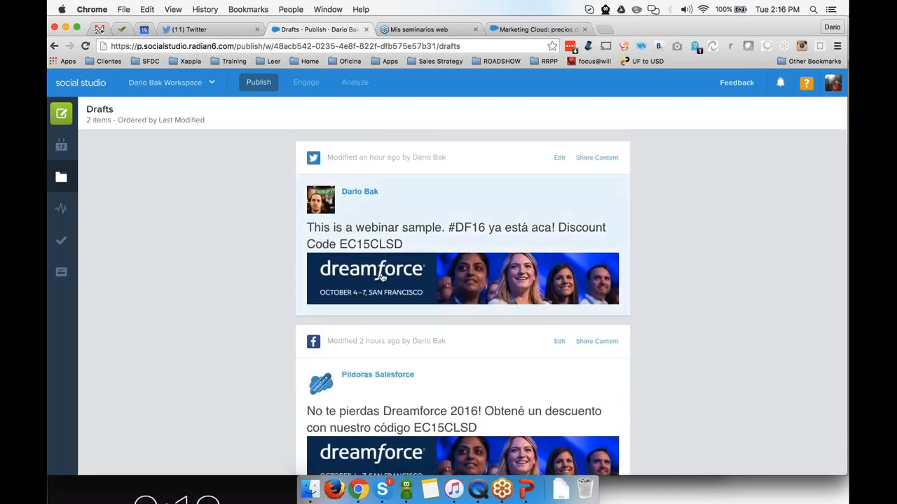
pyautogui.click(559, 158)
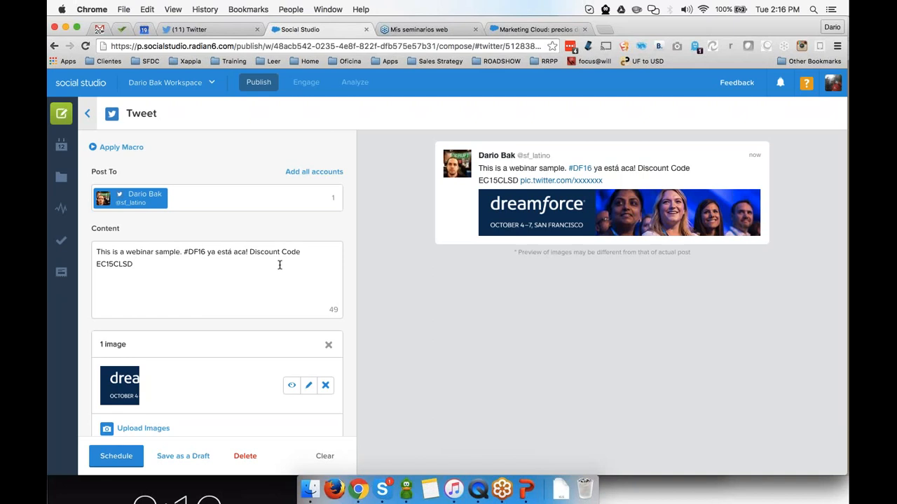
# - Review the draft tweet's content and image, set its scheduling to Publish Immediately, and publish it
pyautogui.scroll(-3, 278, 264)
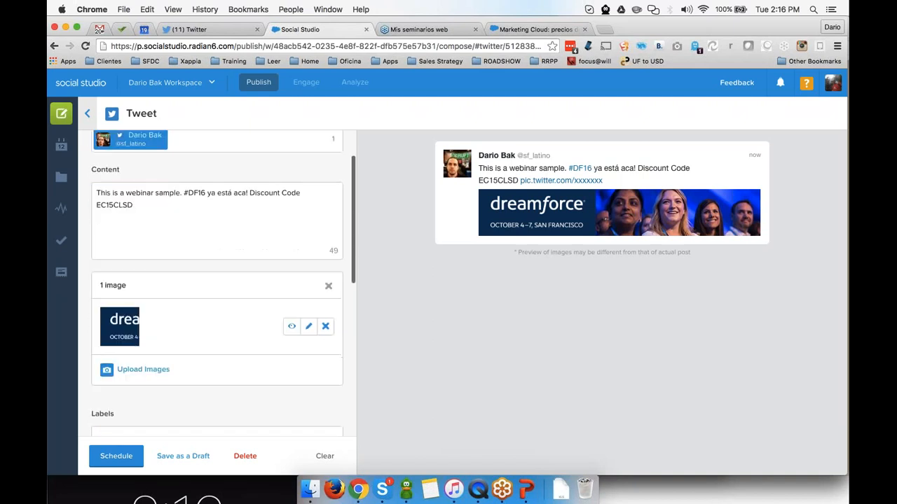
pyautogui.scroll(-5, 217, 281)
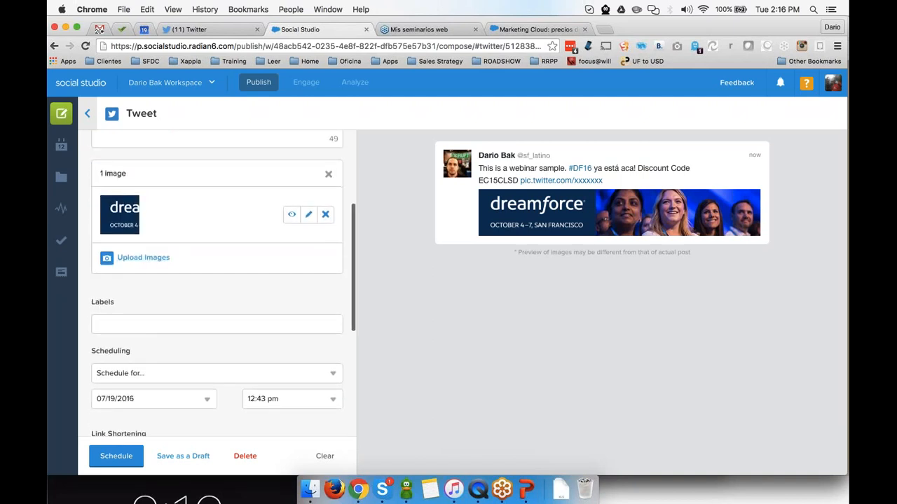
pyautogui.scroll(8, 217, 280)
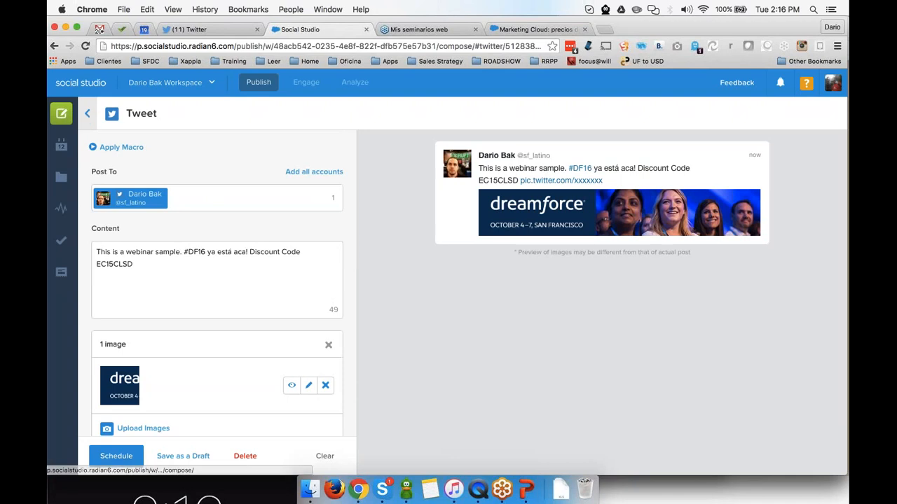
pyautogui.scroll(-5, 217, 280)
pyautogui.click(217, 367)
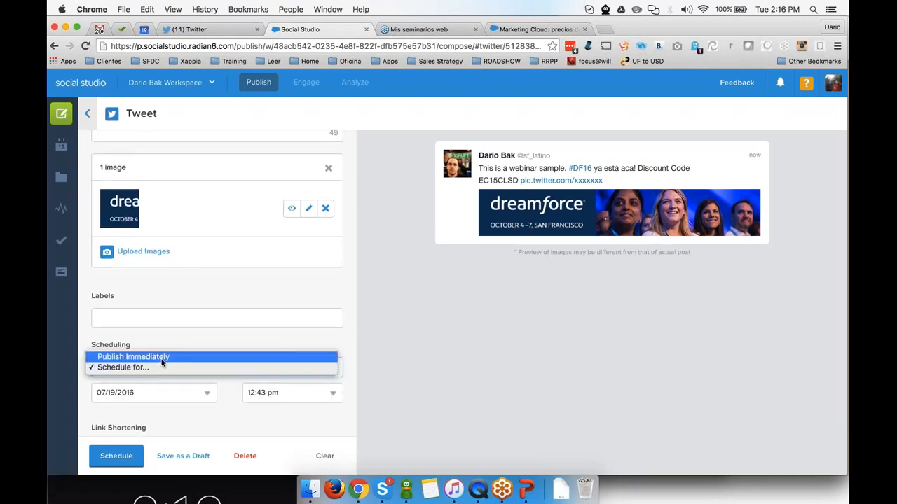
pyautogui.click(123, 356)
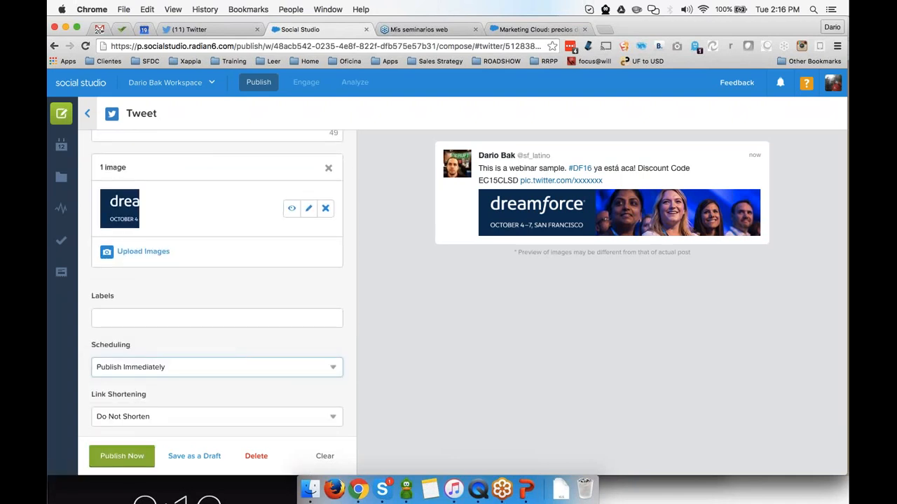
pyautogui.click(145, 462)
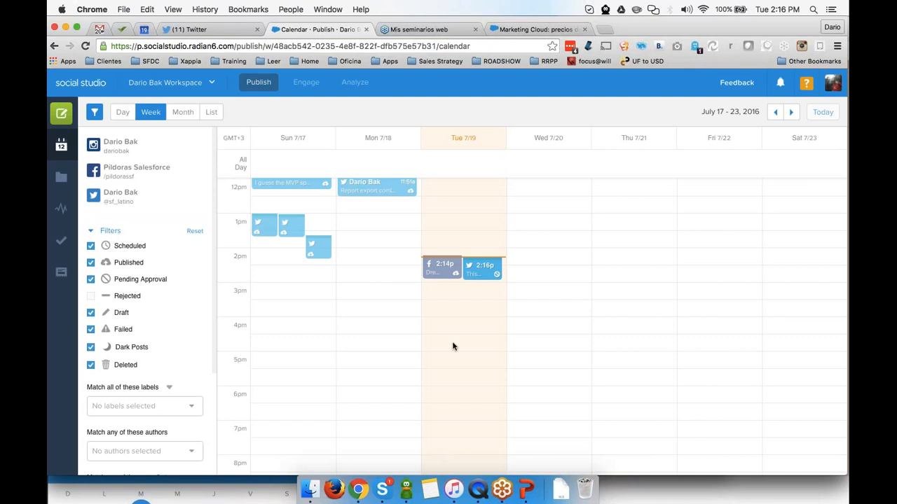
# - Open the 2:16p tweet's details in the calendar and reject it in the mirrored mobile app
pyautogui.click(480, 266)
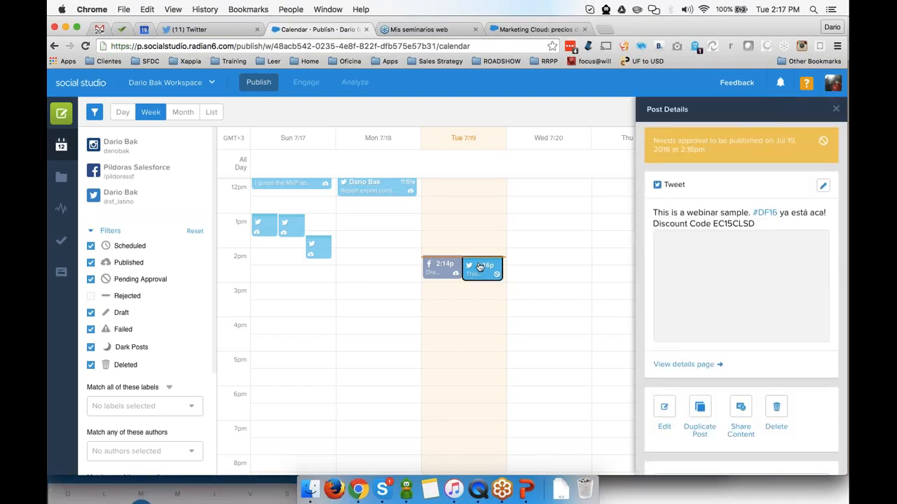
pyautogui.moveTo(653, 142); pyautogui.dragTo(713, 150)
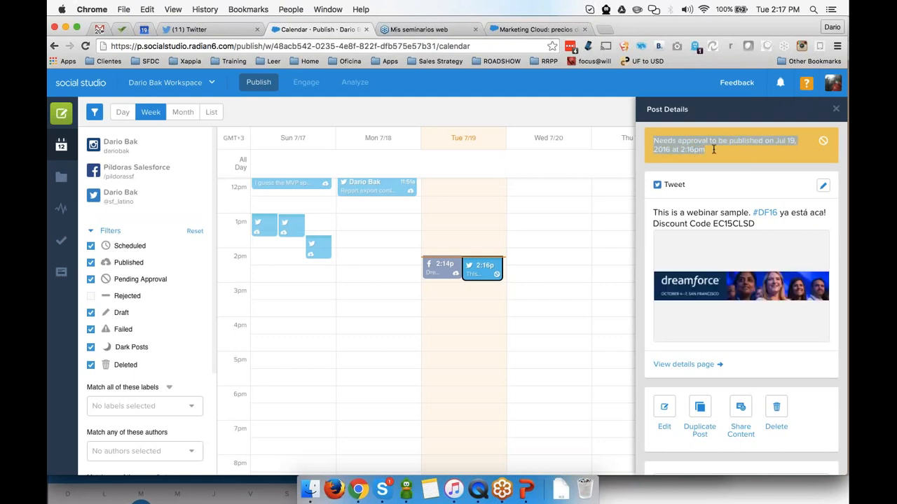
pyautogui.click(238, 493)
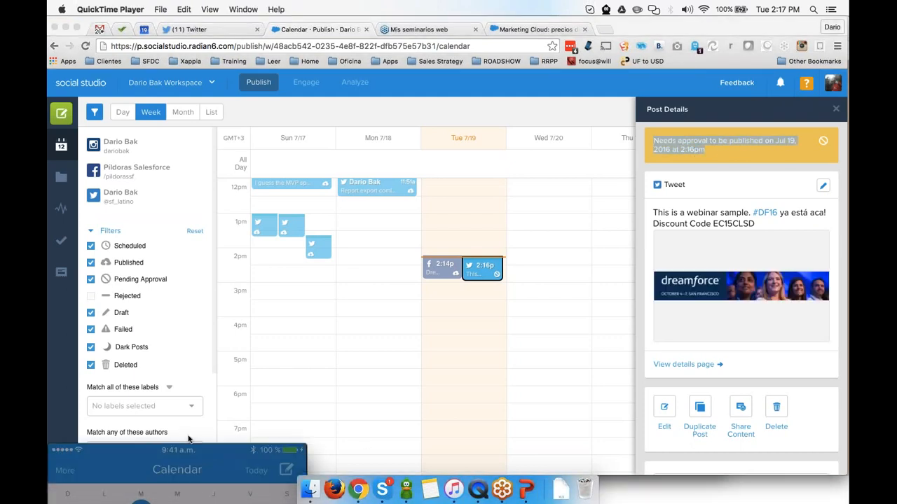
pyautogui.moveTo(182, 453); pyautogui.dragTo(489, 6)
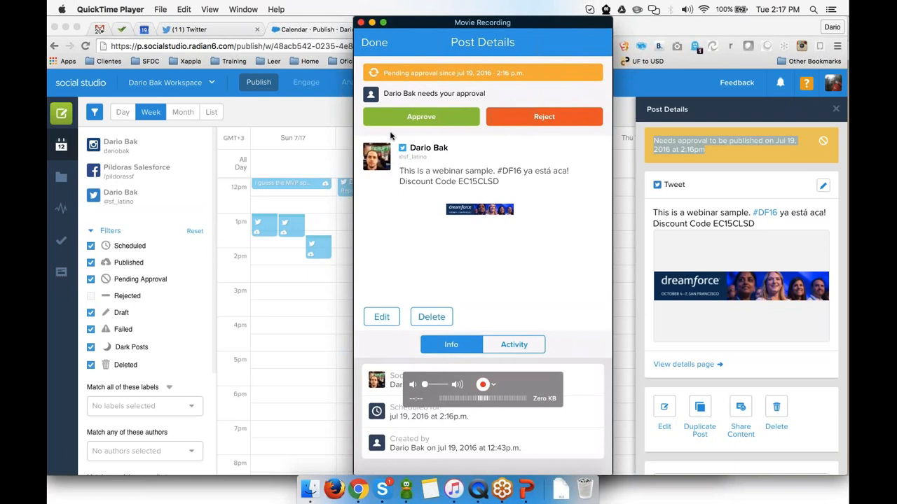
pyautogui.click(552, 119)
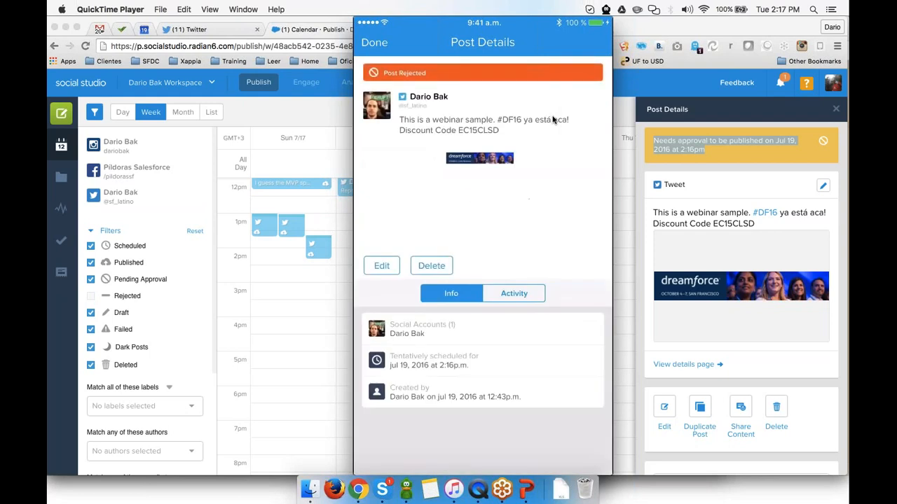
# - Look at July 21 in the mobile app's calendar, move the mirrored phone window aside, and return to the browser
pyautogui.moveTo(399, 83)
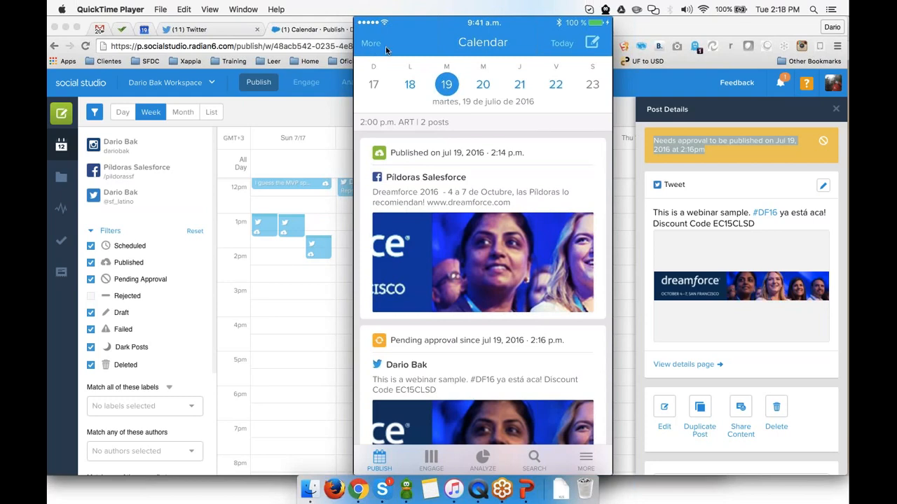
pyautogui.moveTo(416, 418)
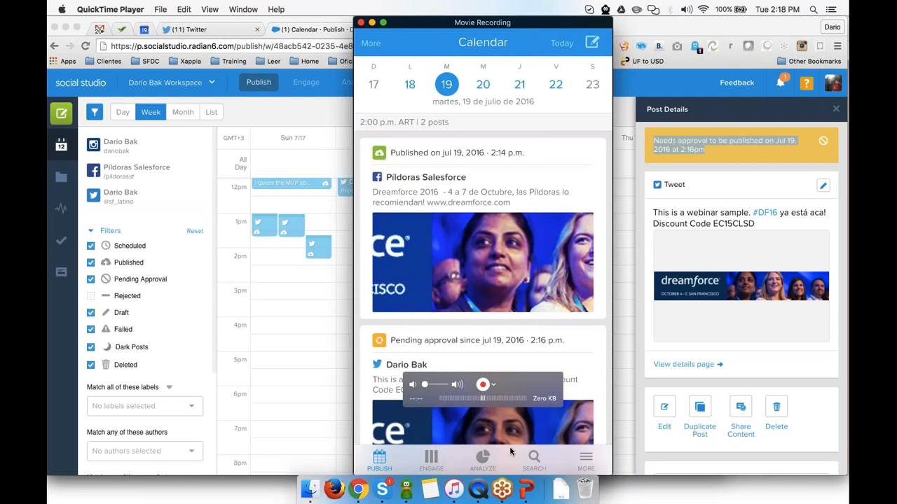
pyautogui.click(484, 84)
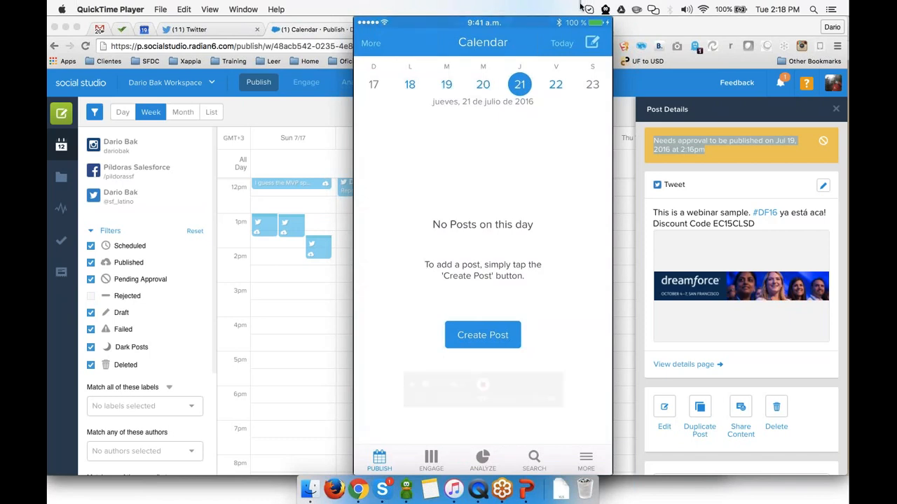
pyautogui.moveTo(524, 23); pyautogui.dragTo(178, 474)
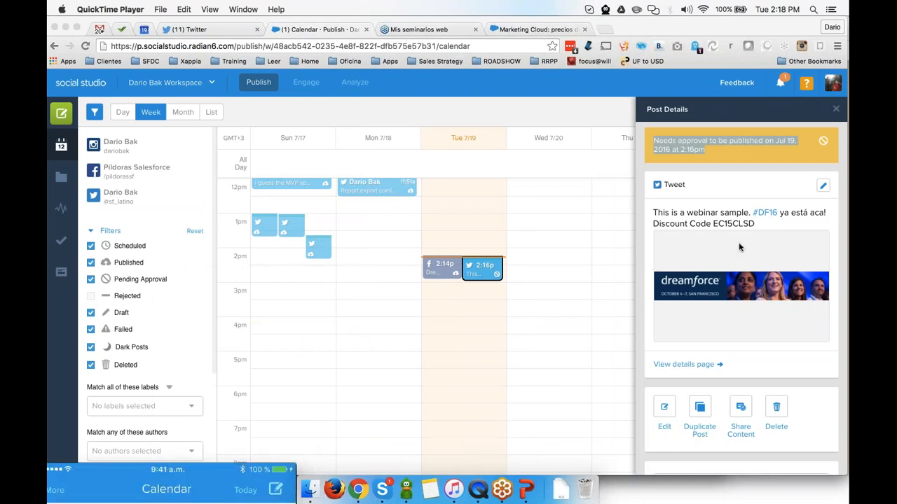
pyautogui.click(601, 234)
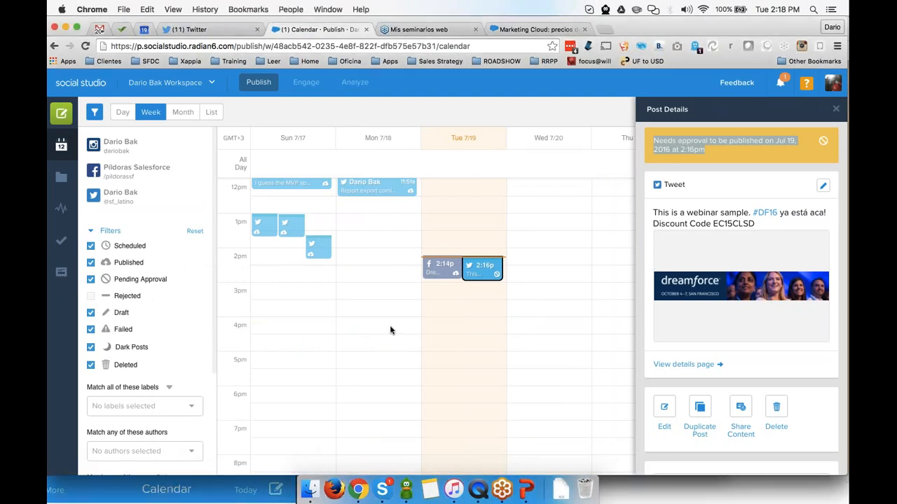
# - Review the published Dreamforce Facebook post's details and extended stats, and check the approval notifications
pyautogui.click(452, 265)
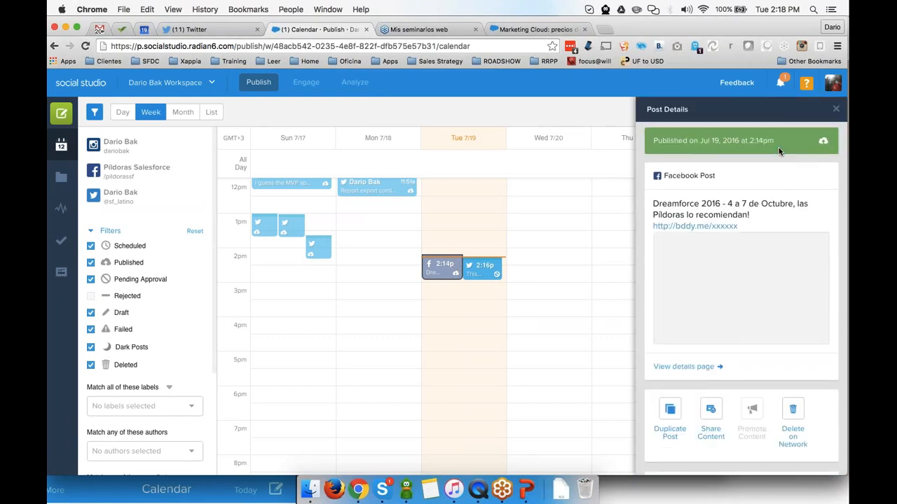
pyautogui.scroll(-5, 764, 308)
pyautogui.scroll(-4, 764, 308)
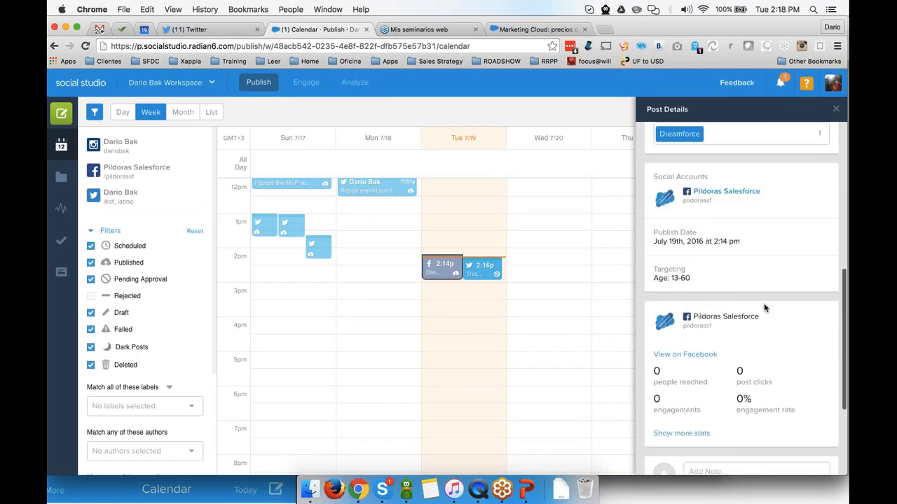
pyautogui.click(691, 434)
pyautogui.scroll(-3, 725, 394)
pyautogui.scroll(10, 725, 394)
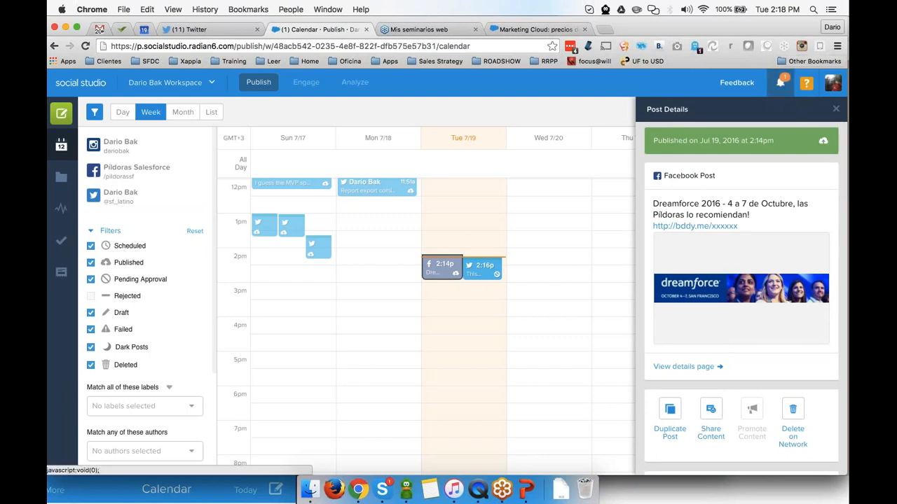
pyautogui.click(779, 82)
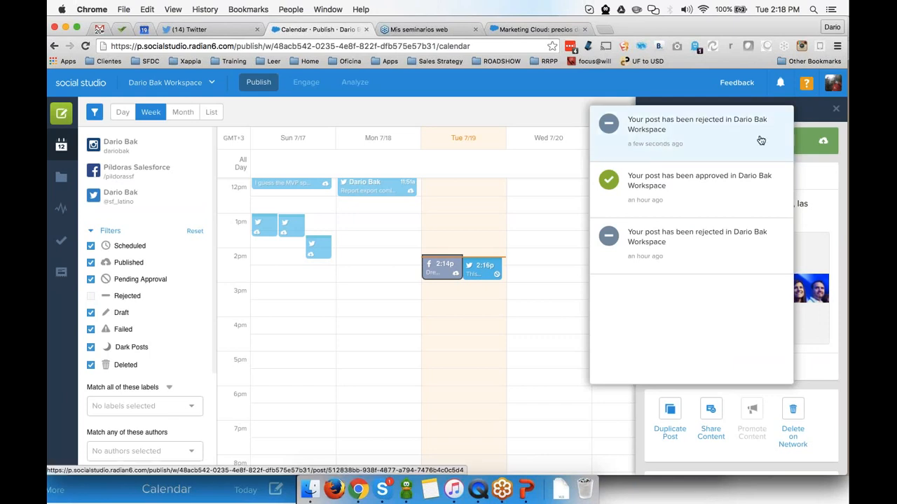
pyautogui.click(547, 123)
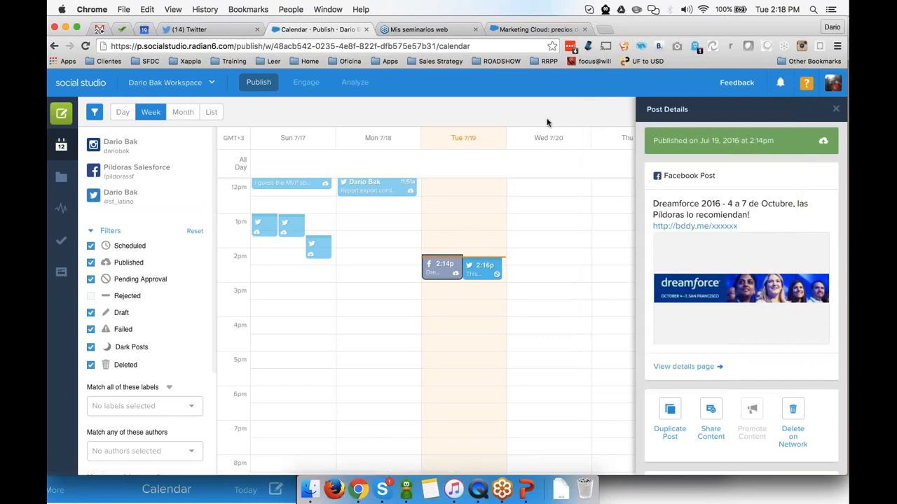
# - Open the workspace settings' publish approval rules and examine the condition and approver of the Aprobaciones rule
pyautogui.click(202, 84)
pyautogui.click(236, 124)
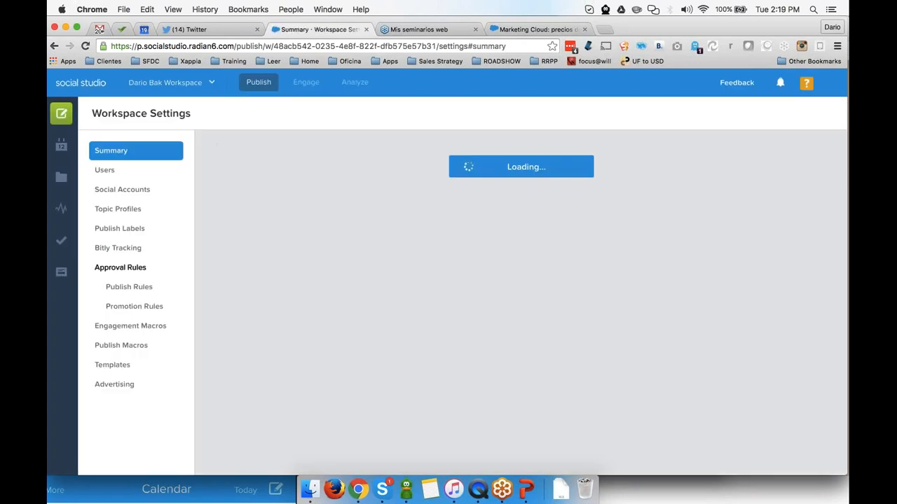
pyautogui.click(130, 287)
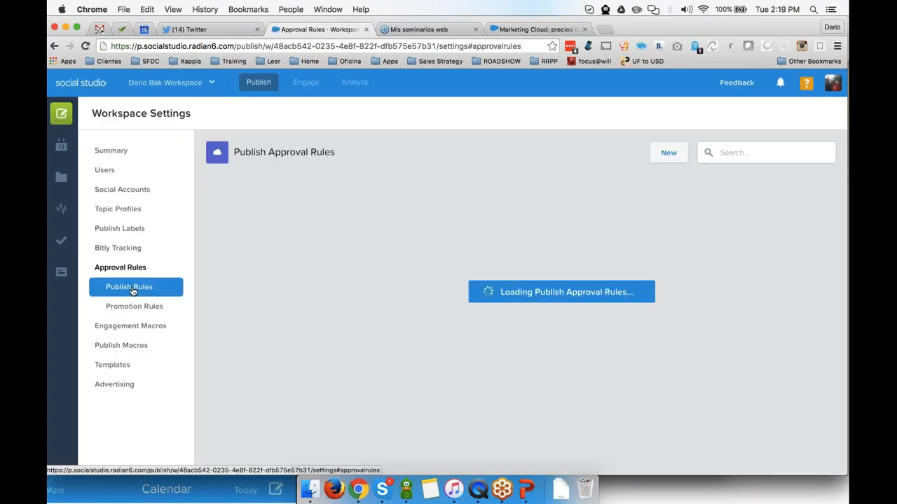
pyautogui.click(301, 190)
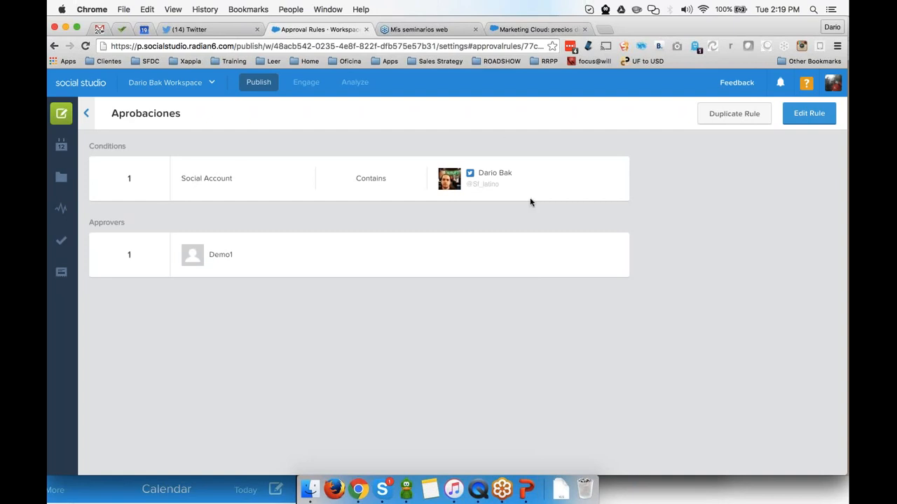
pyautogui.moveTo(480, 173); pyautogui.dragTo(508, 180)
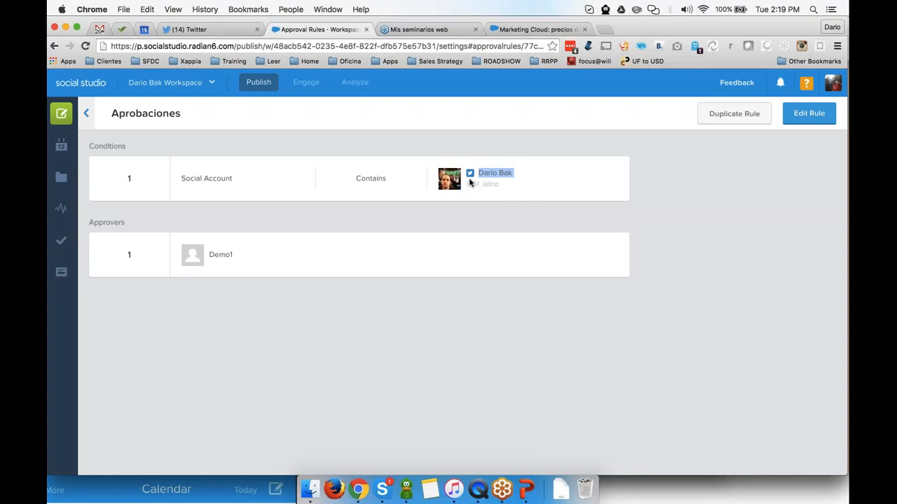
pyautogui.click(468, 187)
# - Try adding a second condition to the Aprobaciones rule, look through its condition types and approver logic, and return to the rule list without saving
pyautogui.click(809, 114)
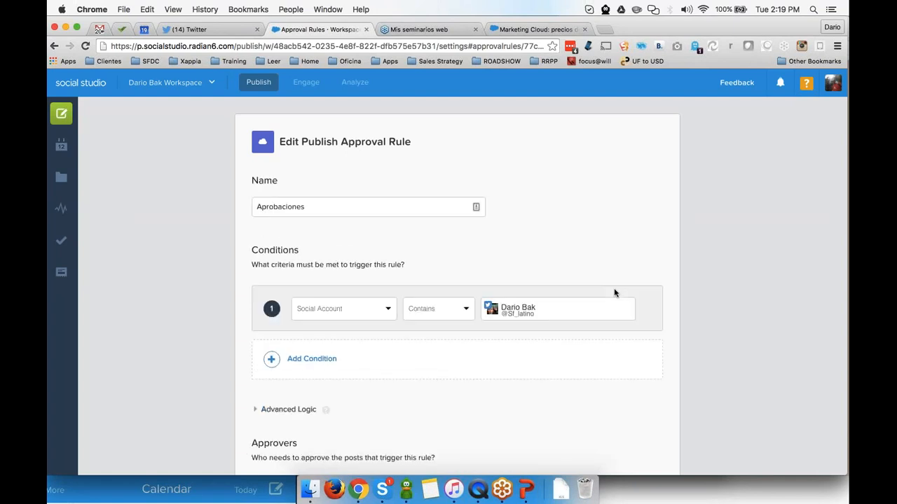
pyautogui.scroll(-1, 615, 293)
pyautogui.click(614, 311)
pyautogui.click(330, 325)
pyautogui.scroll(-5, 352, 386)
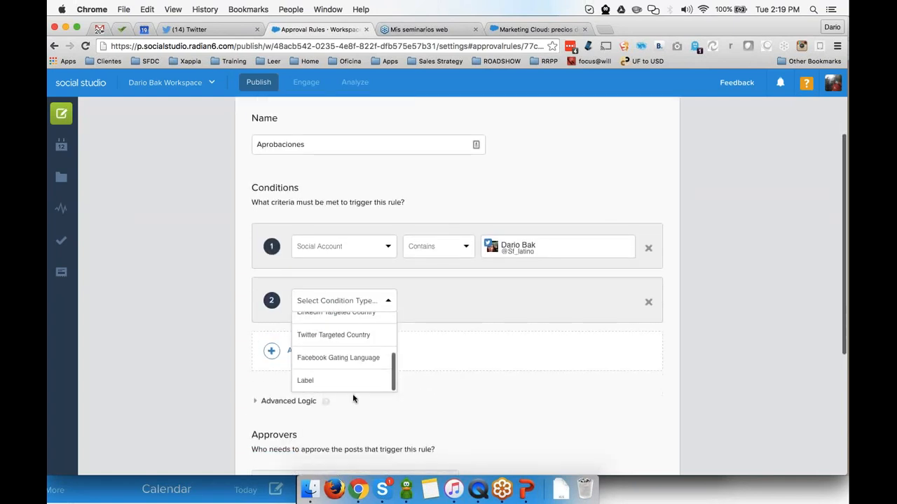
pyautogui.scroll(3, 355, 336)
pyautogui.scroll(-5, 140, 379)
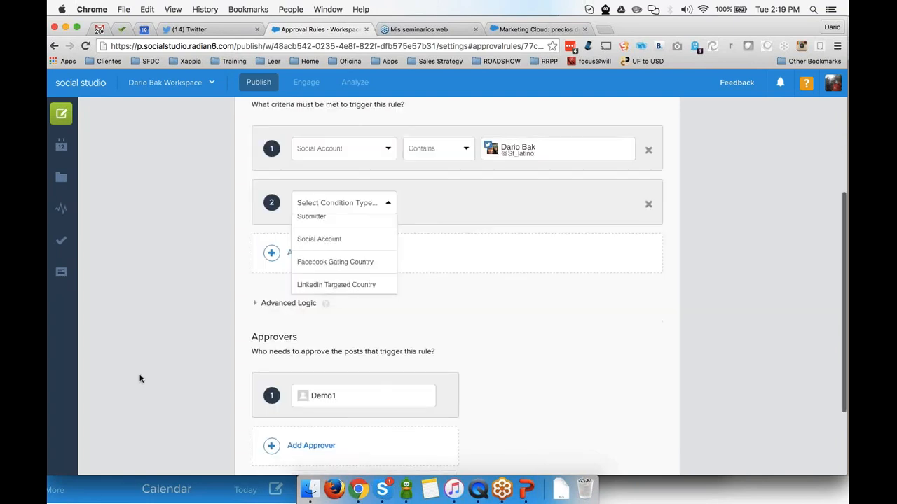
pyautogui.scroll(-1, 139, 379)
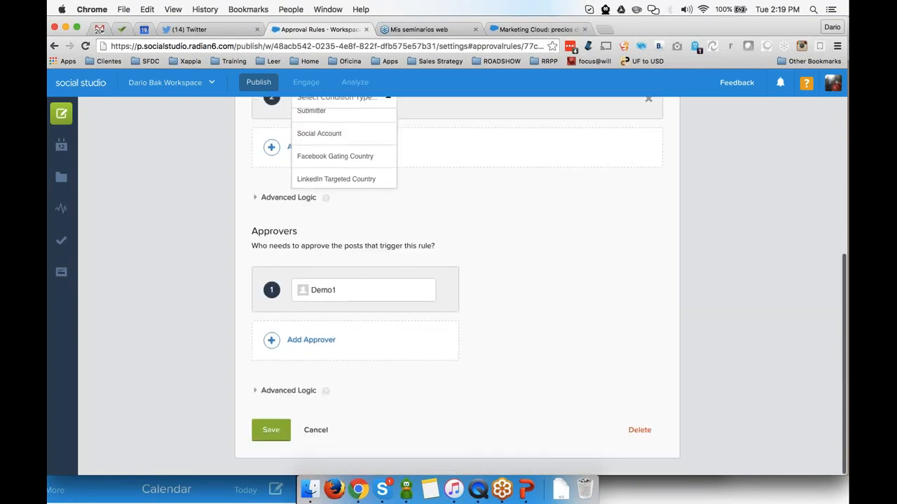
pyautogui.click(256, 390)
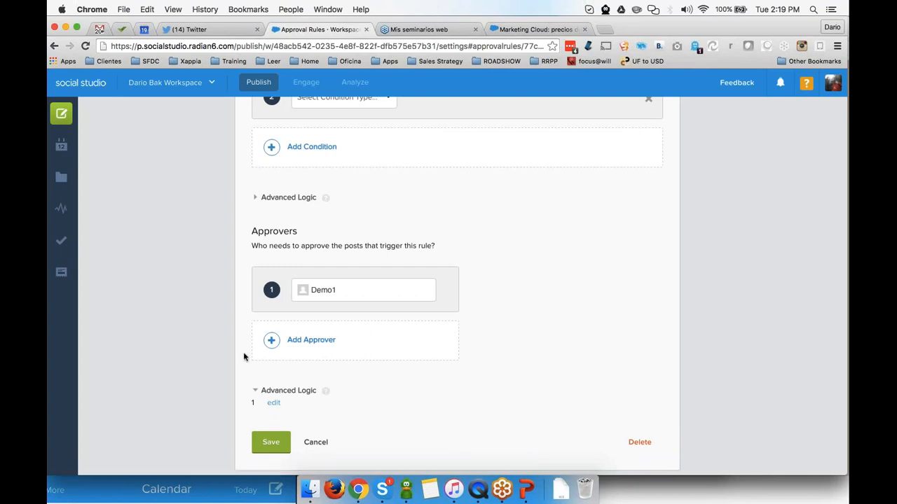
pyautogui.press('BackSpace')
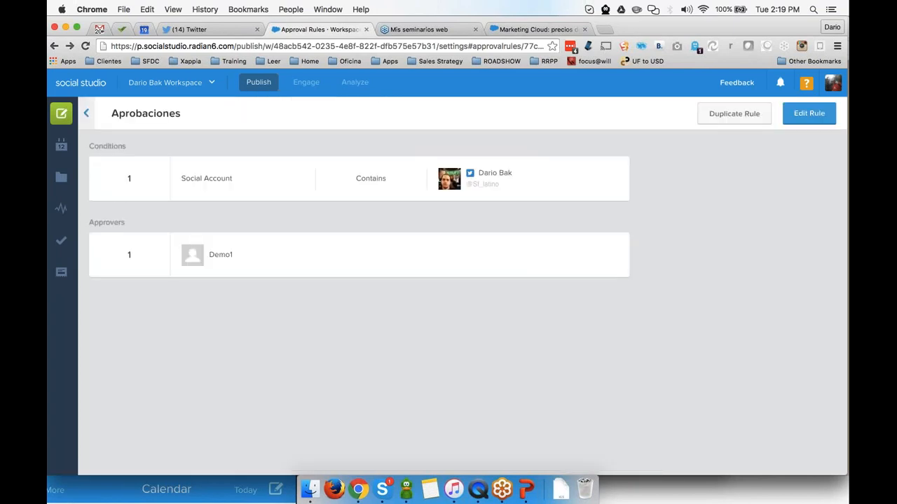
pyautogui.click(86, 113)
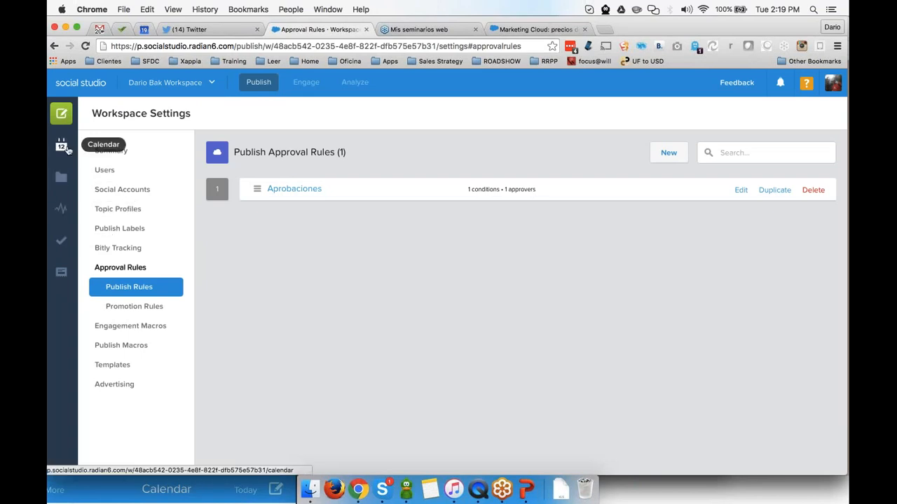
pyautogui.click(308, 87)
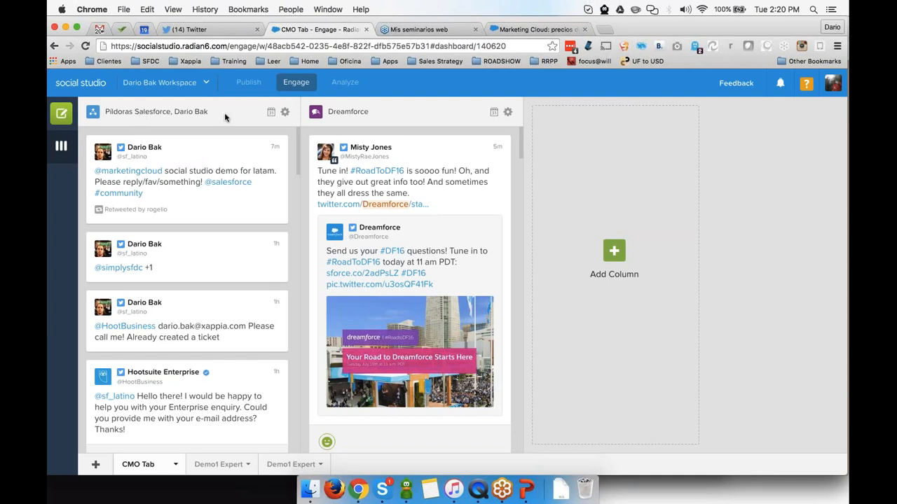
pyautogui.scroll(-1, 164, 171)
pyautogui.scroll(1, 164, 171)
pyautogui.click(219, 166)
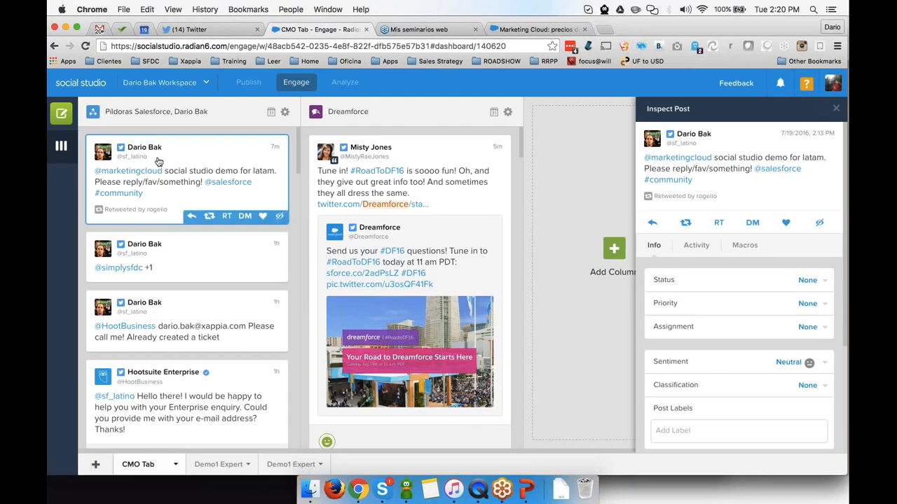
pyautogui.scroll(-10, 187, 302)
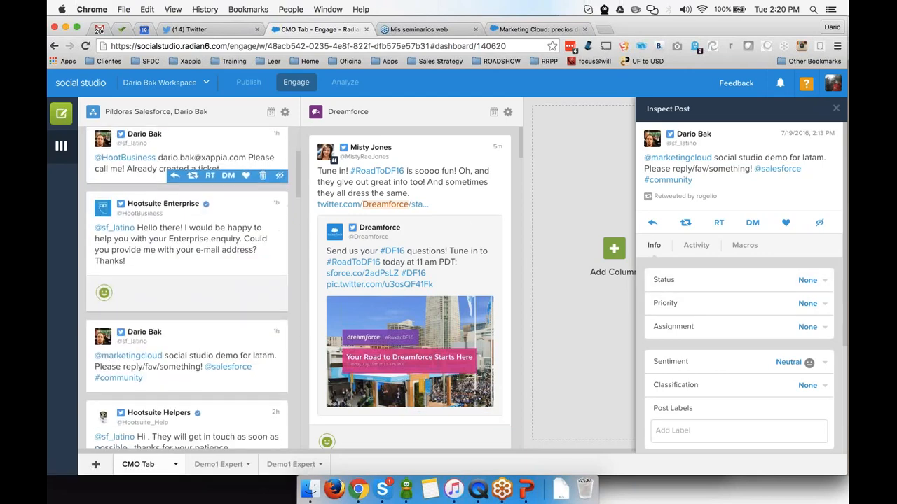
# - Inspect the reply about subscriber session tokens in the social accounts column, checking its activity notes and conversation thread
pyautogui.scroll(-10, 223, 294)
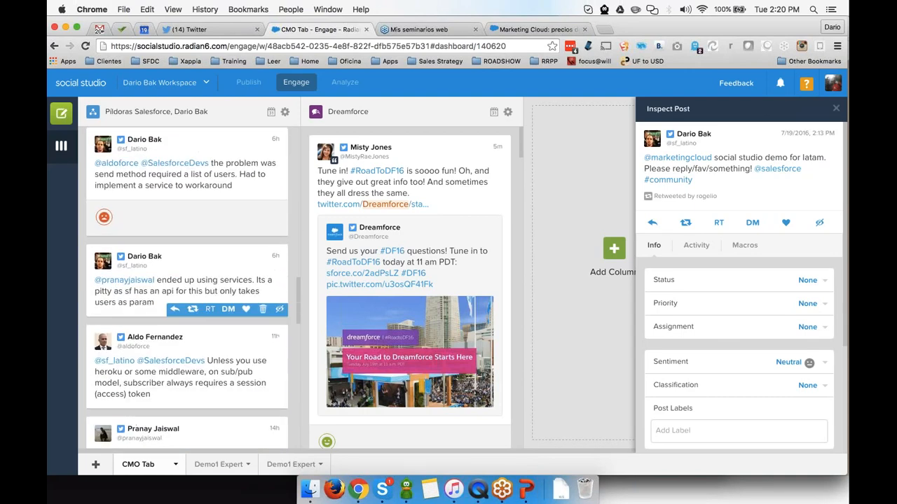
pyautogui.click(220, 334)
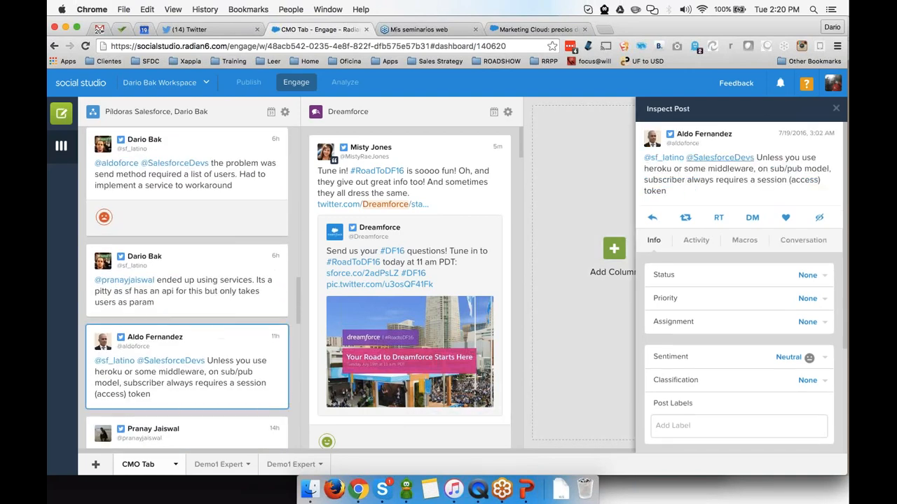
pyautogui.click(694, 242)
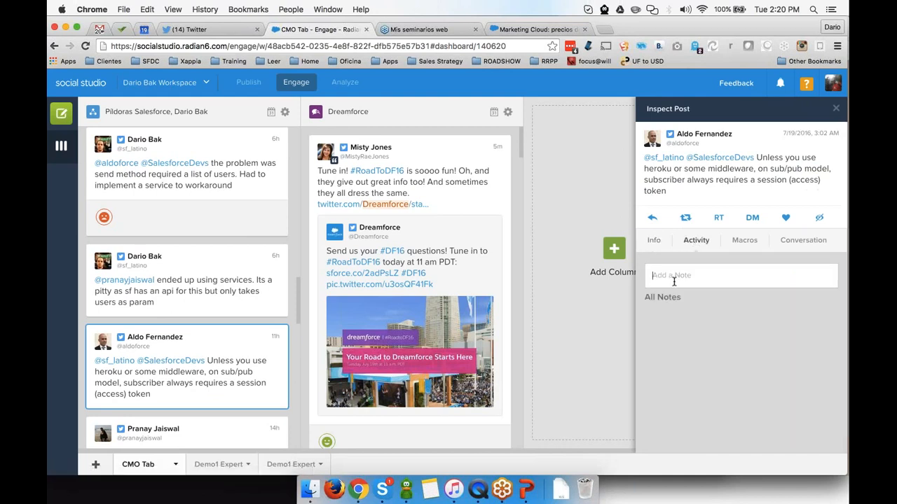
pyautogui.click(674, 277)
pyautogui.click(772, 382)
pyautogui.click(666, 240)
pyautogui.click(805, 240)
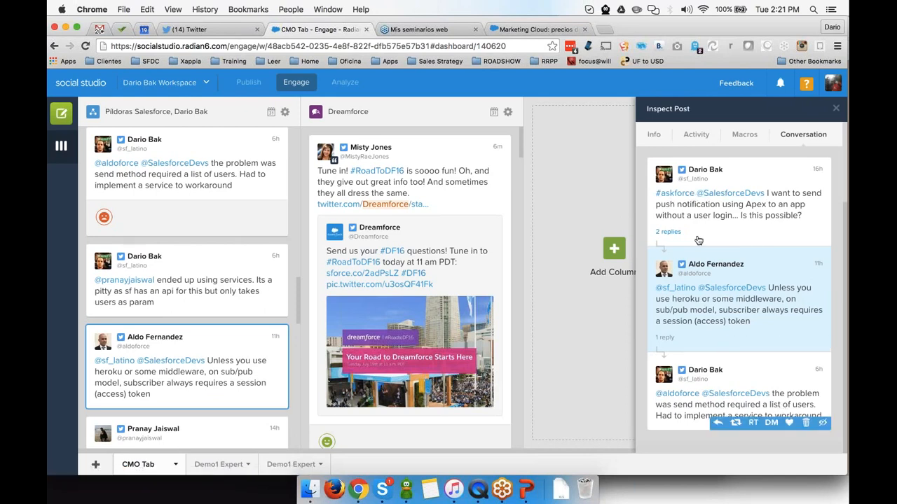
# - Look over the reply author's labels and full Twitter profile, including the influencer score and notes, and return to the inspected post
pyautogui.click(653, 135)
pyautogui.scroll(-2, 726, 325)
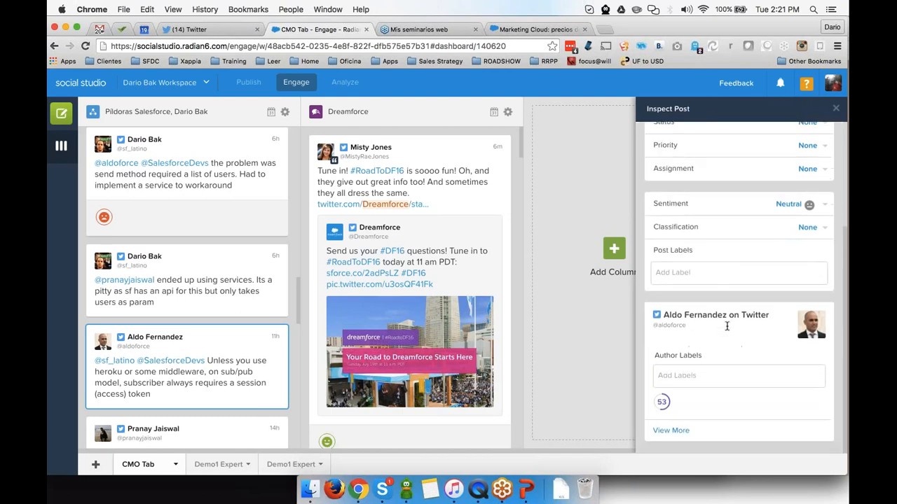
pyautogui.click(722, 377)
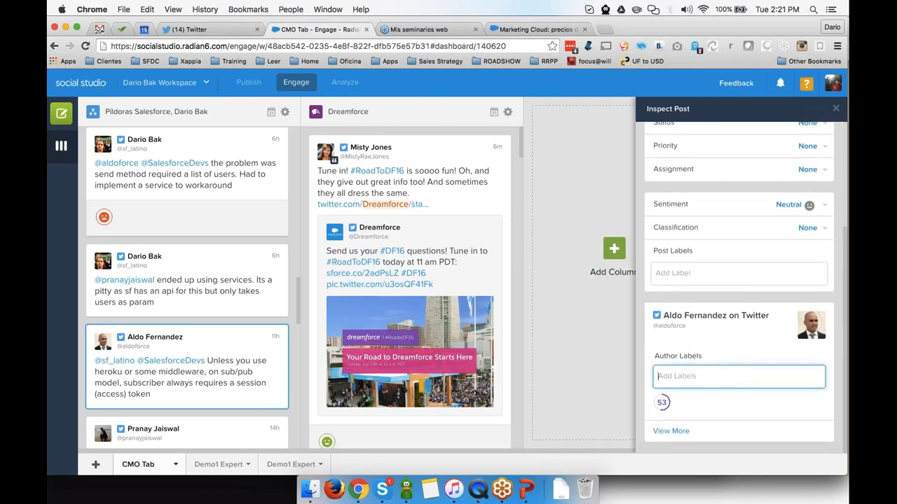
pyautogui.click(674, 431)
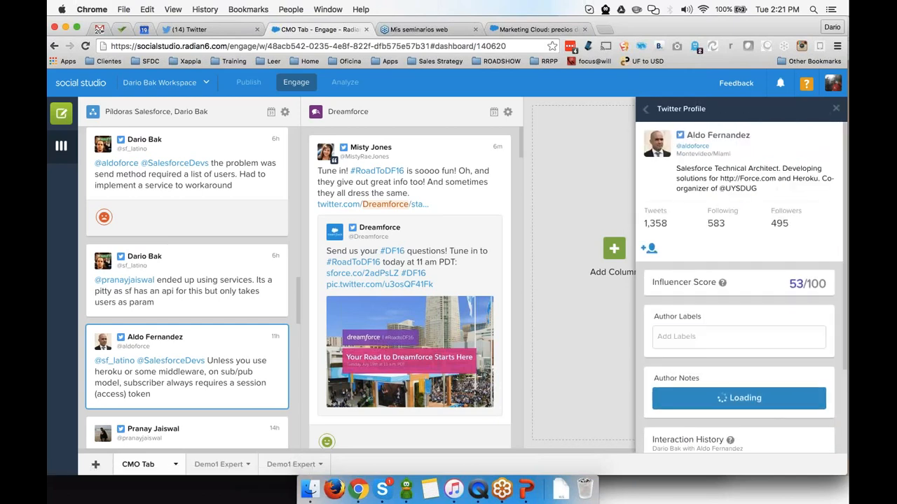
pyautogui.scroll(-5, 704, 392)
pyautogui.scroll(5, 729, 357)
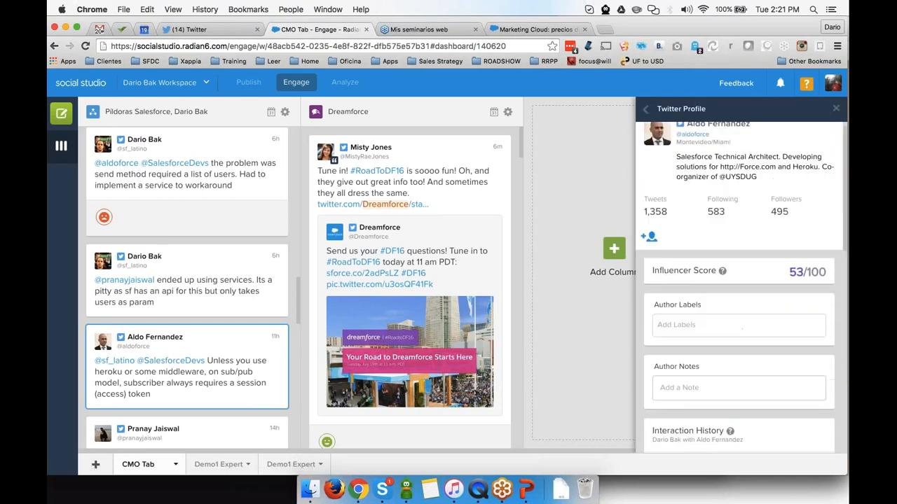
pyautogui.click(646, 111)
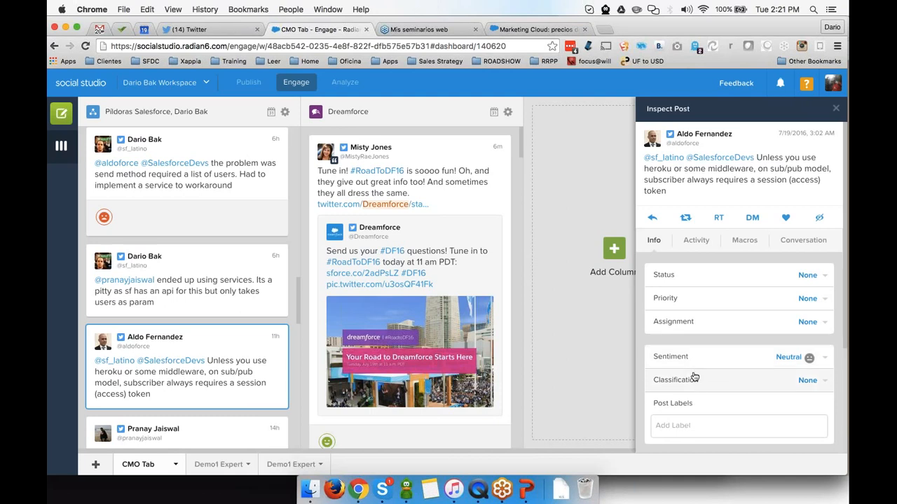
# - Set the session-token reply's status to "New content, not reviewed" and assign it to demo1
pyautogui.scroll(-3, 672, 382)
pyautogui.click(718, 353)
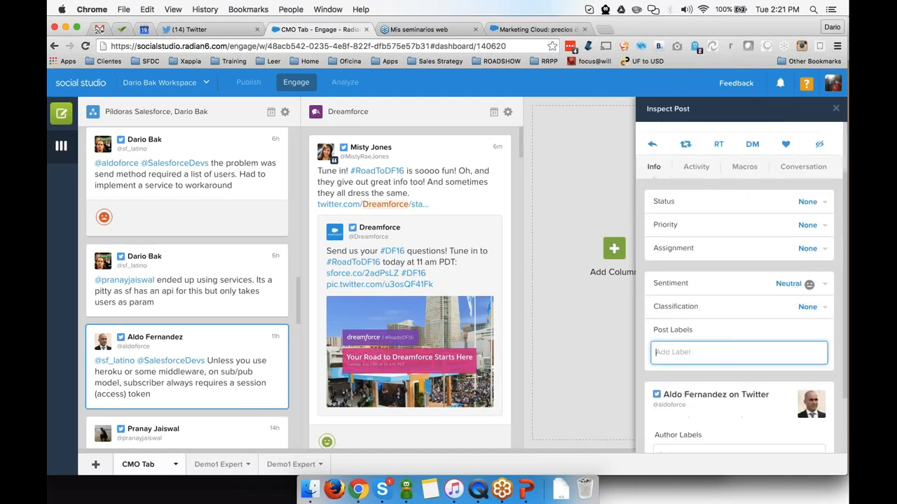
pyautogui.scroll(2, 735, 355)
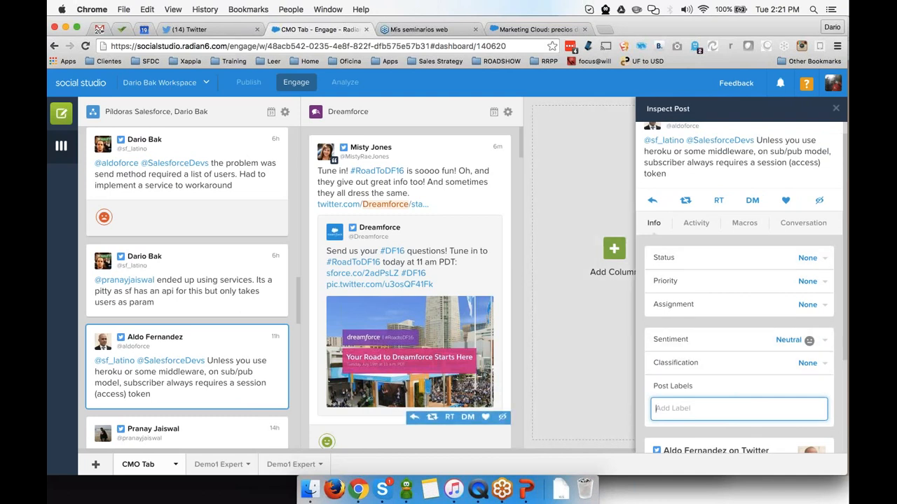
pyautogui.click(681, 266)
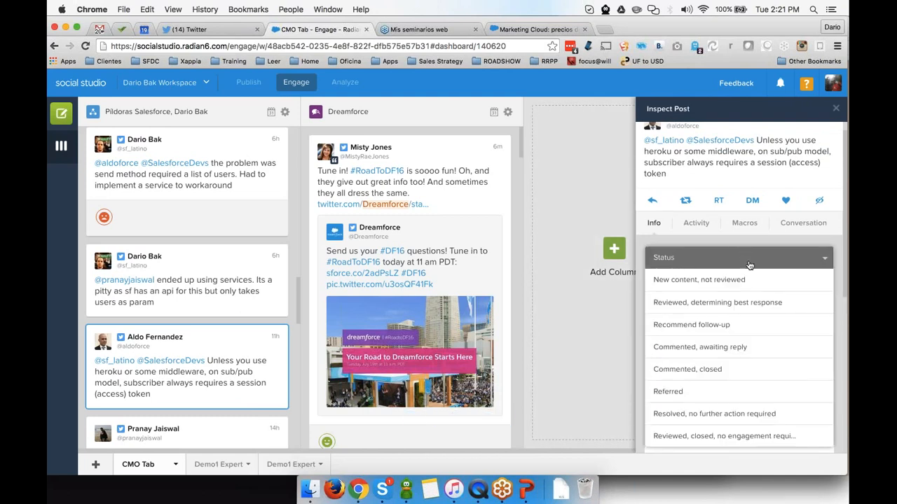
pyautogui.click(680, 289)
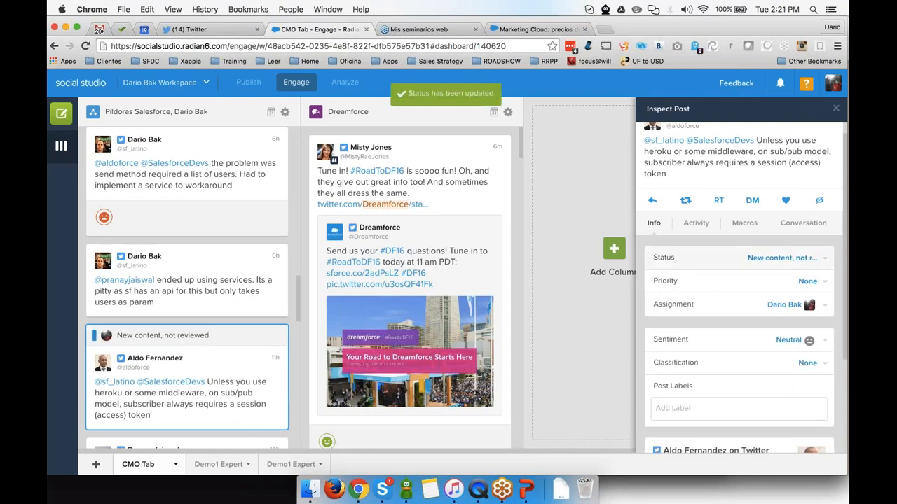
pyautogui.click(695, 306)
pyautogui.click(691, 335)
pyautogui.write('demo1')
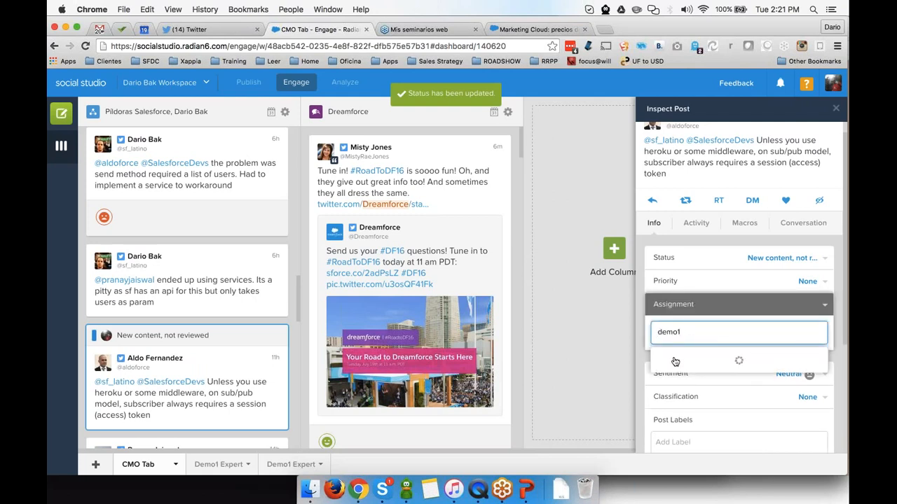
pyautogui.click(676, 360)
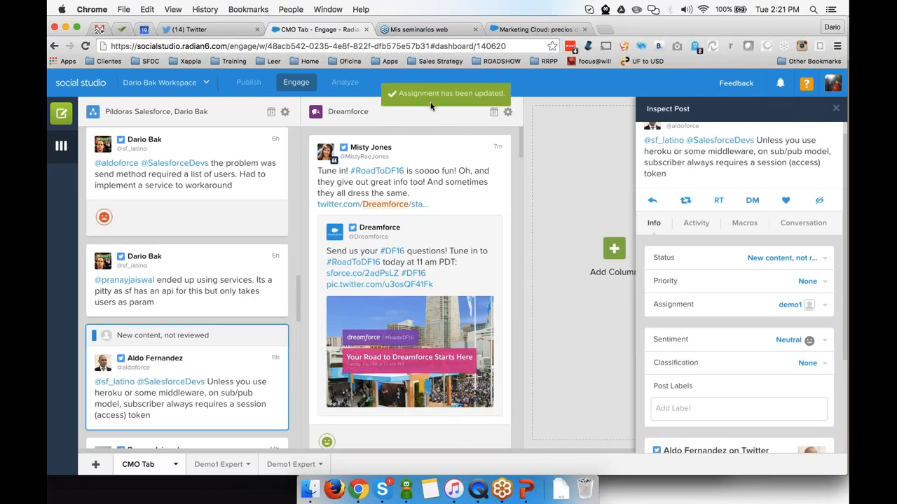
# - Check the Demo1 Expert dashboard, then examine the account selection and filter options of the social accounts column on CMO Tab
pyautogui.click(222, 466)
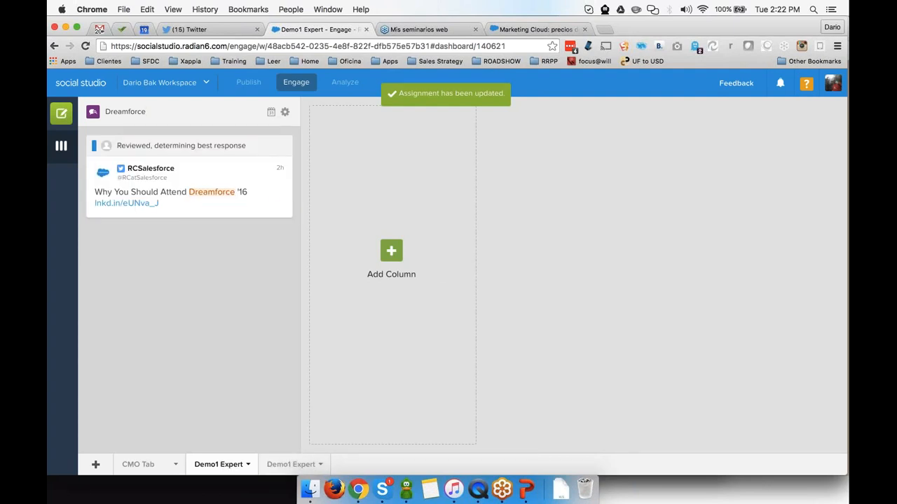
pyautogui.click(140, 464)
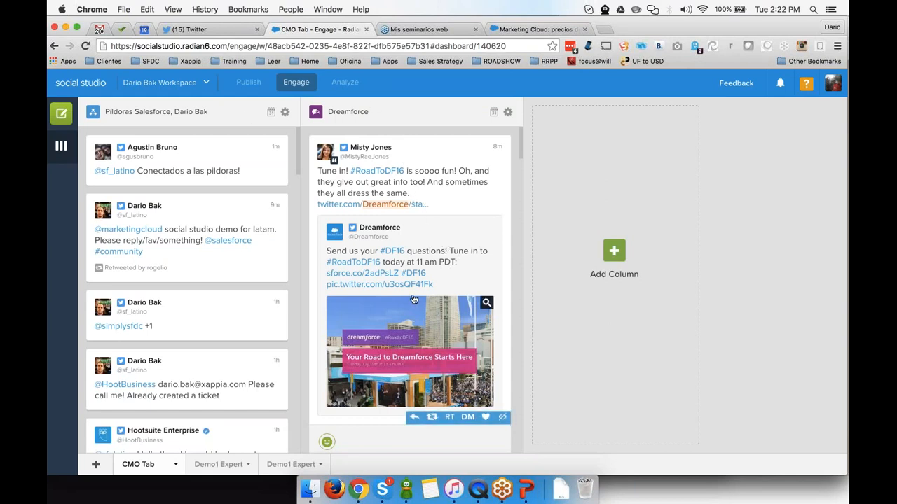
pyautogui.moveTo(184, 118)
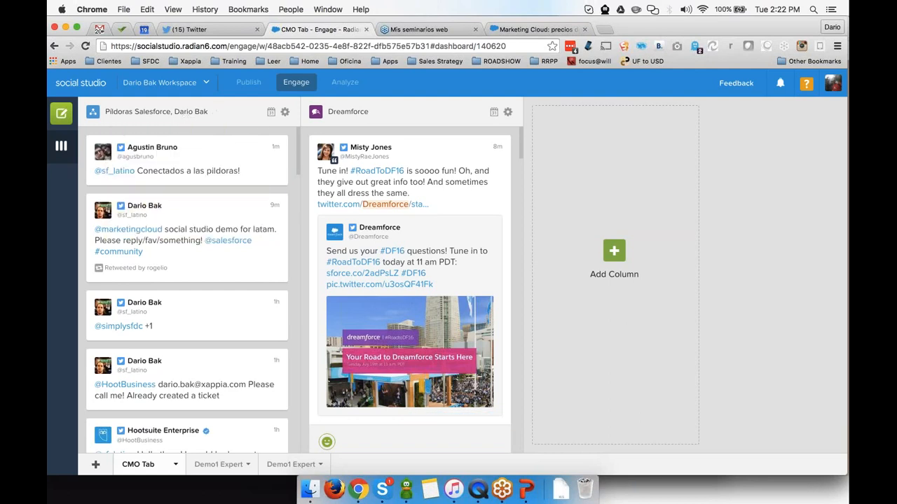
pyautogui.click(285, 112)
pyautogui.click(671, 279)
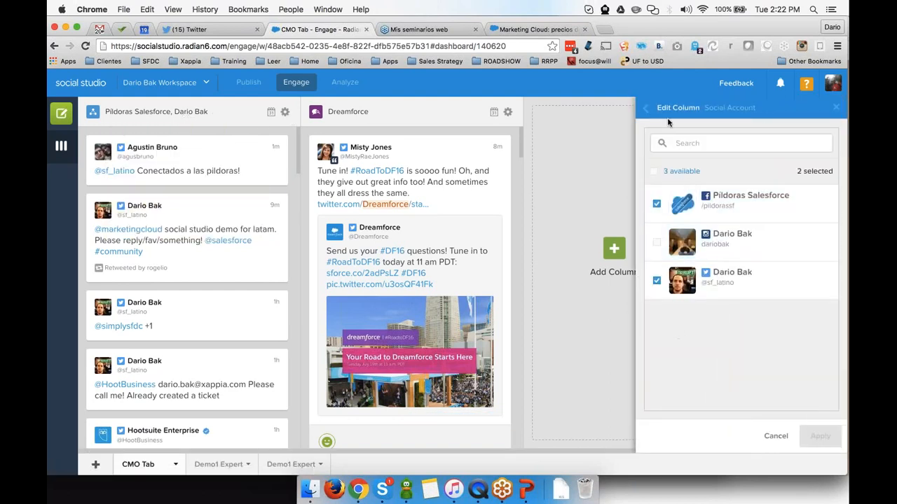
pyautogui.click(645, 108)
pyautogui.click(671, 245)
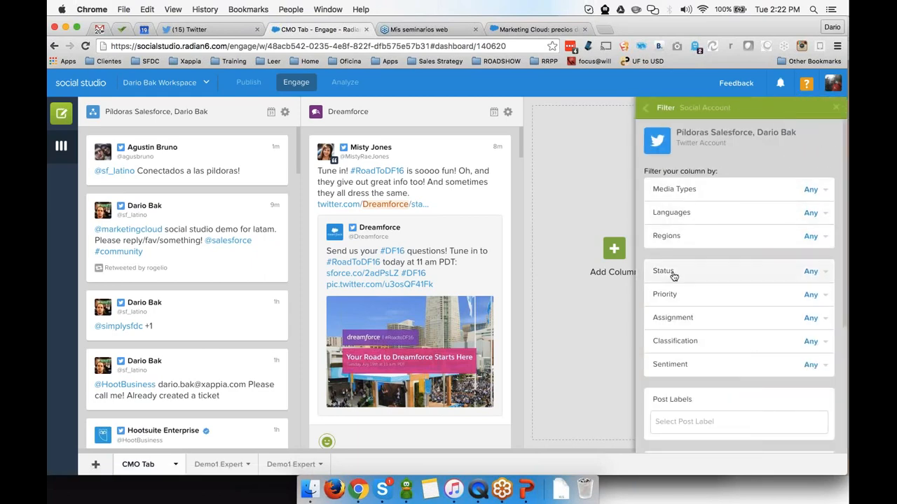
pyautogui.click(646, 107)
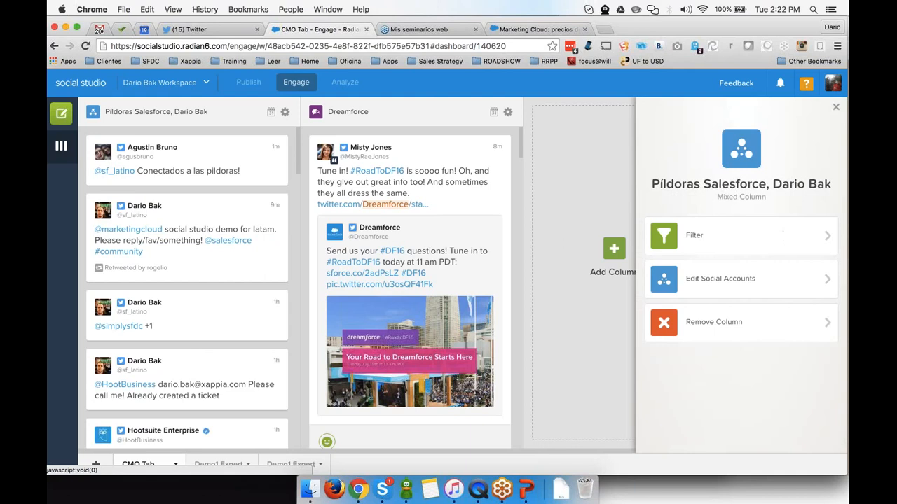
pyautogui.click(837, 108)
# - Examine the Dreamforce column's topic profile selection and close its settings without applying changes
pyautogui.click(507, 111)
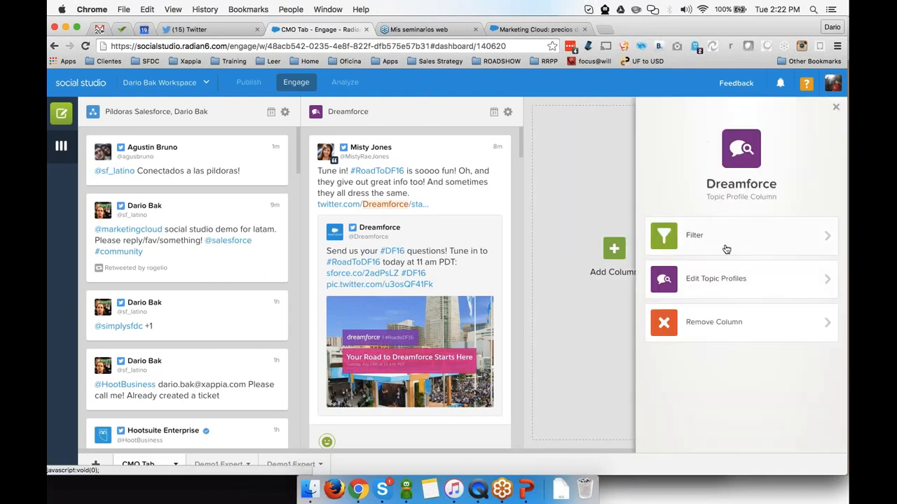
pyautogui.click(707, 279)
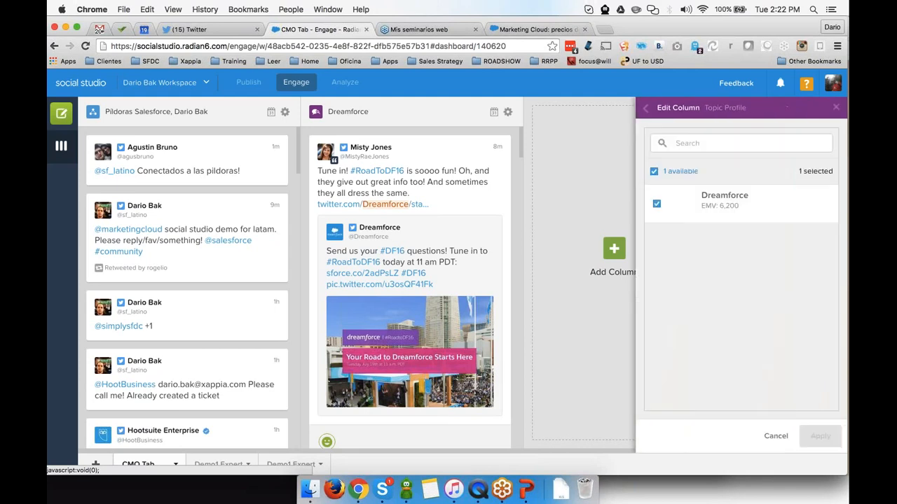
pyautogui.click(711, 210)
pyautogui.click(711, 211)
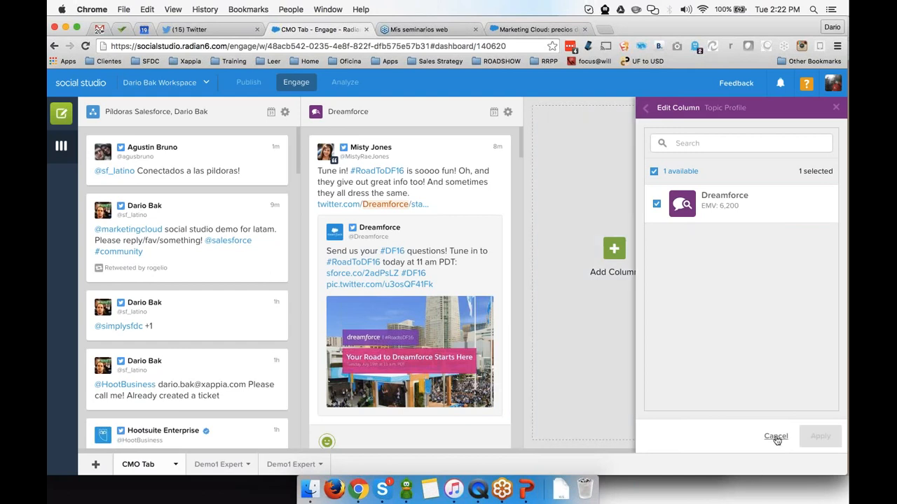
pyautogui.click(776, 437)
pyautogui.click(836, 107)
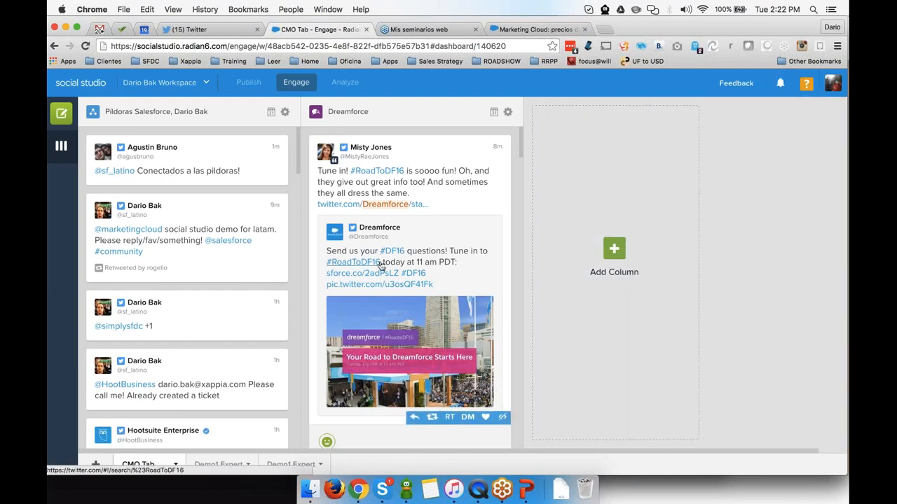
# - Set the status of the "T minus 1 hour" tweet in the Dreamforce column to "New content, not reviewed"
pyautogui.scroll(-4, 402, 308)
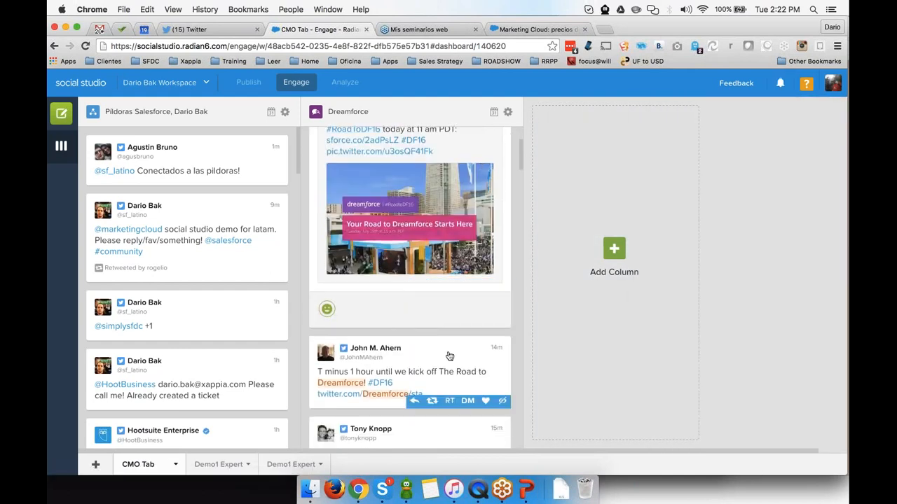
pyautogui.scroll(-1, 464, 384)
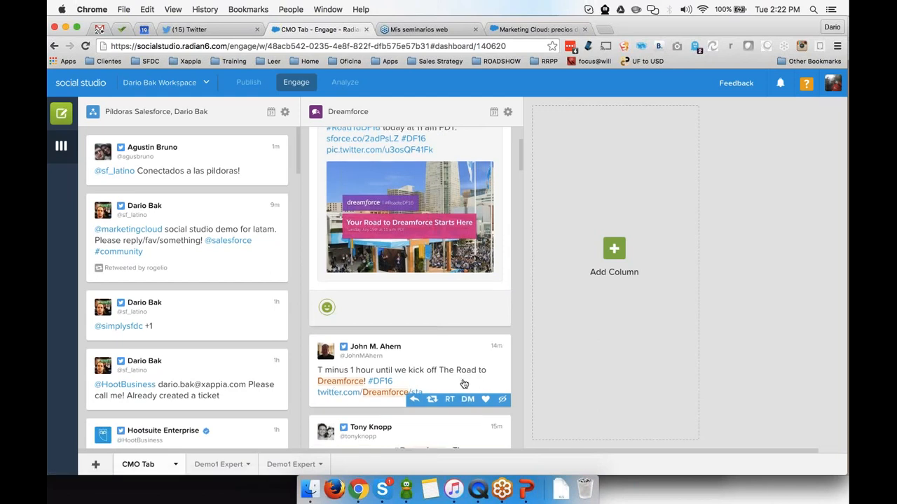
pyautogui.scroll(-1, 463, 384)
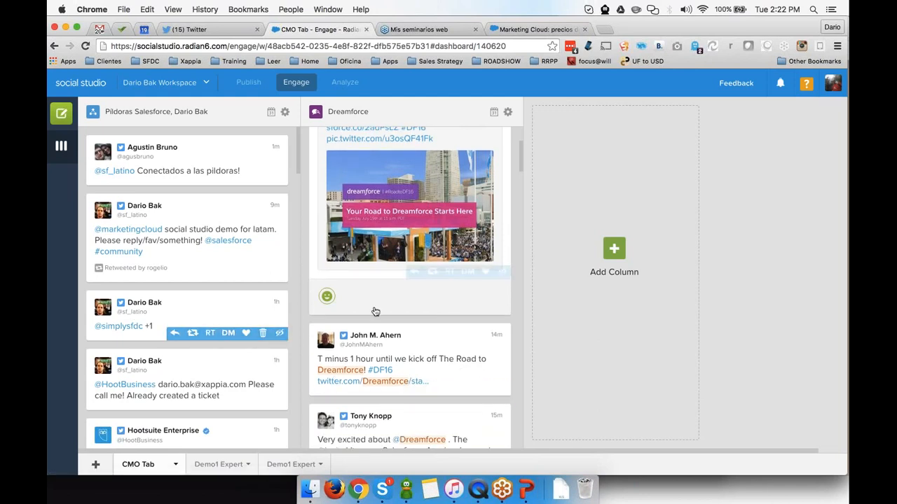
pyautogui.scroll(-2, 376, 312)
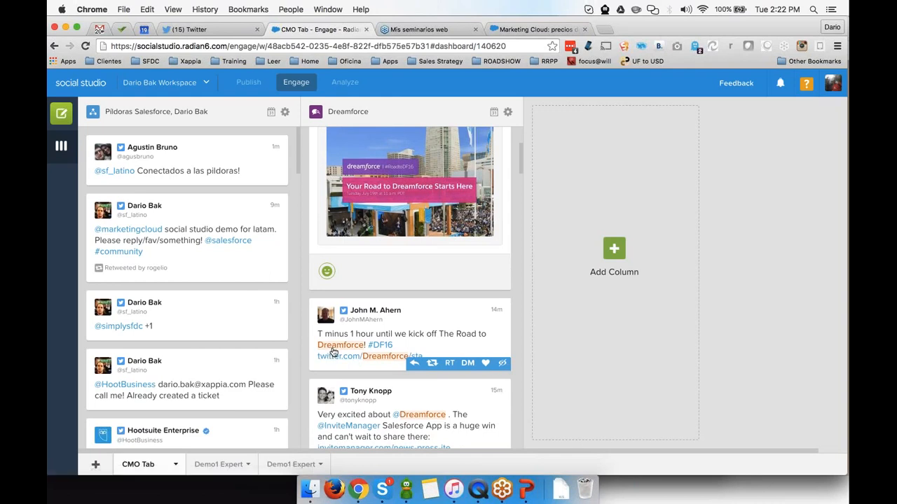
pyautogui.click(412, 317)
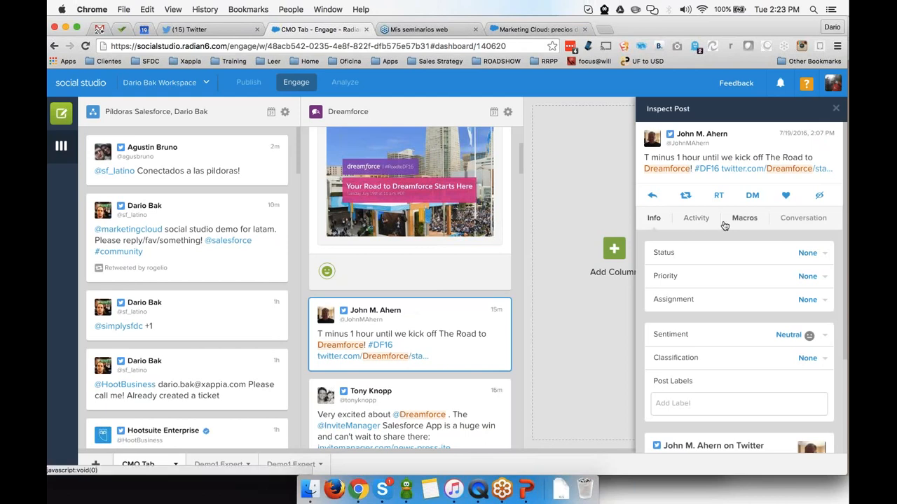
pyautogui.click(688, 255)
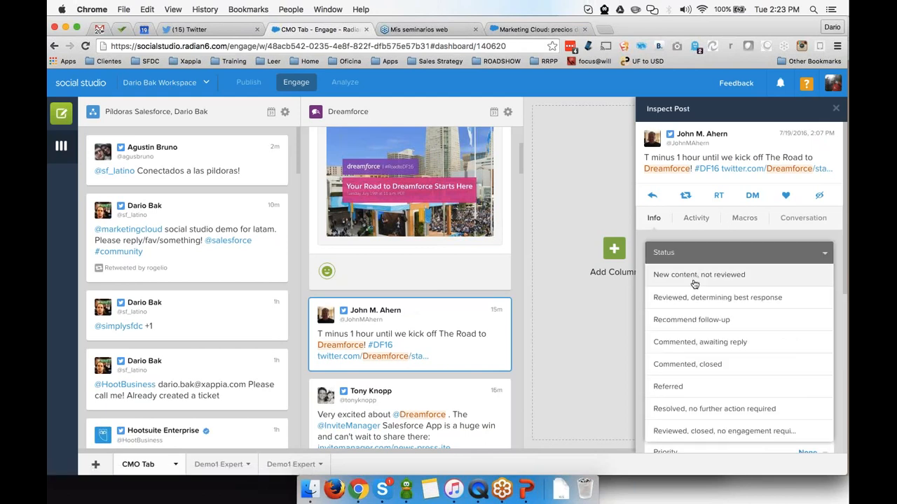
pyautogui.click(694, 280)
# - Assign the "T minus 1 hour" tweet to demo1 and check the Demo1 Expert dashboard for it
pyautogui.click(723, 313)
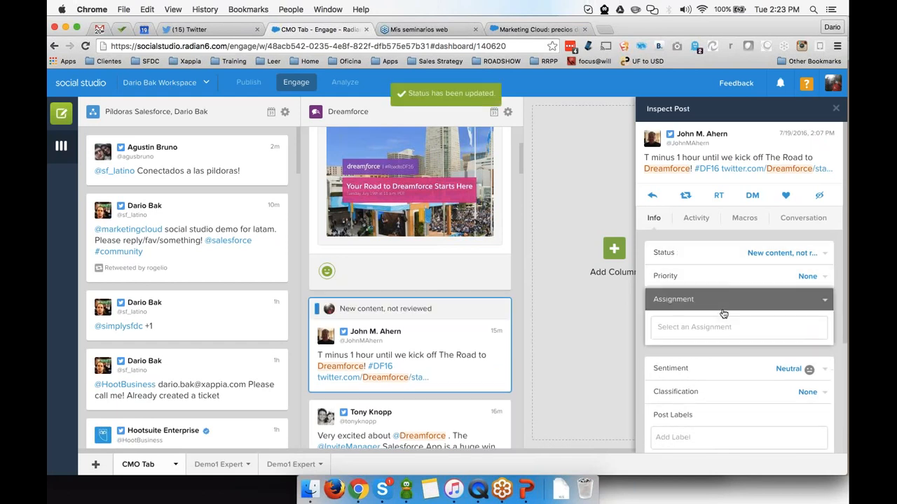
pyautogui.click(699, 332)
pyautogui.write('demo1')
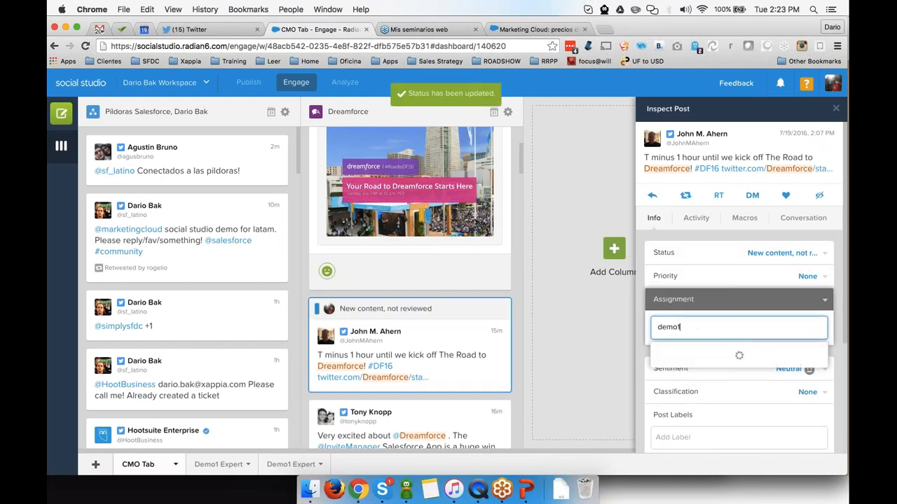
pyautogui.click(690, 359)
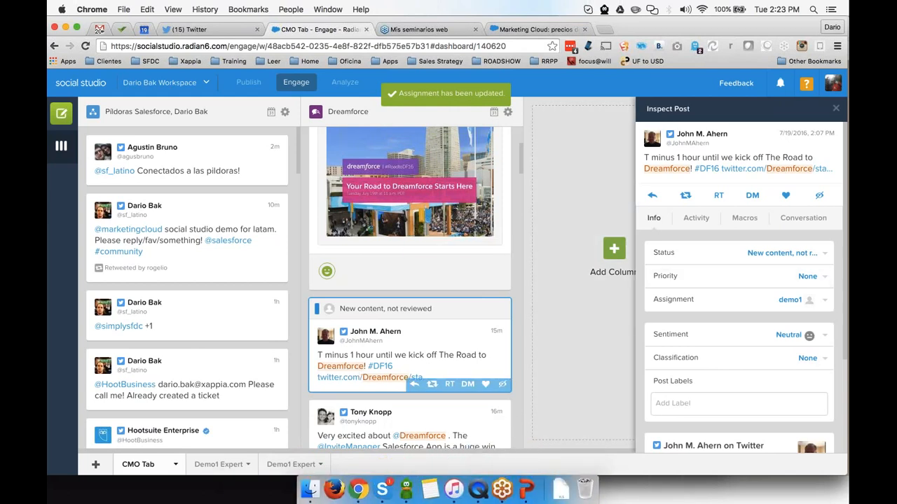
pyautogui.click(208, 465)
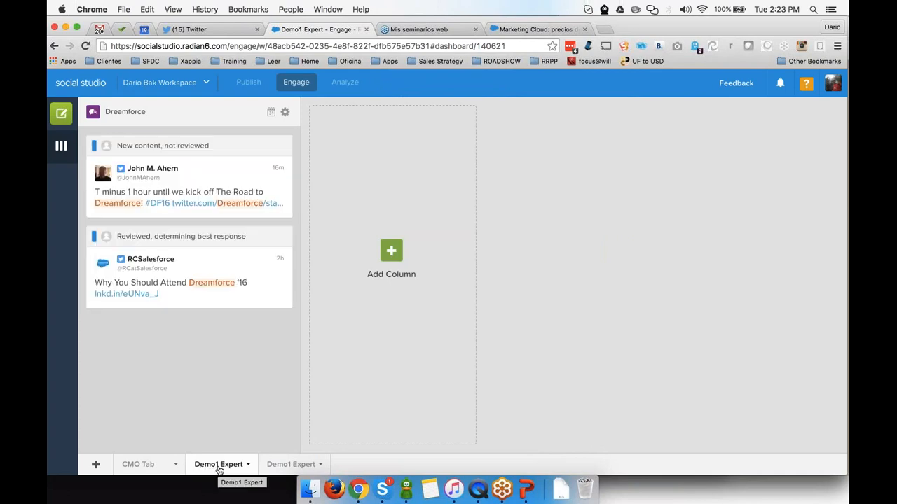
# - Switch to the QuickTime Player phone mirror and check its lock screen for the Social Studio assignment notification
pyautogui.click(497, 482)
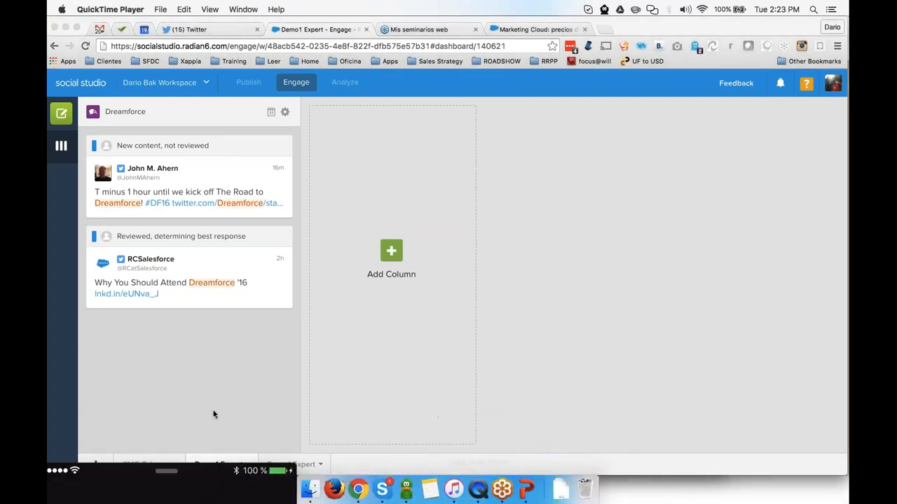
pyautogui.moveTo(138, 470); pyautogui.dragTo(466, 134)
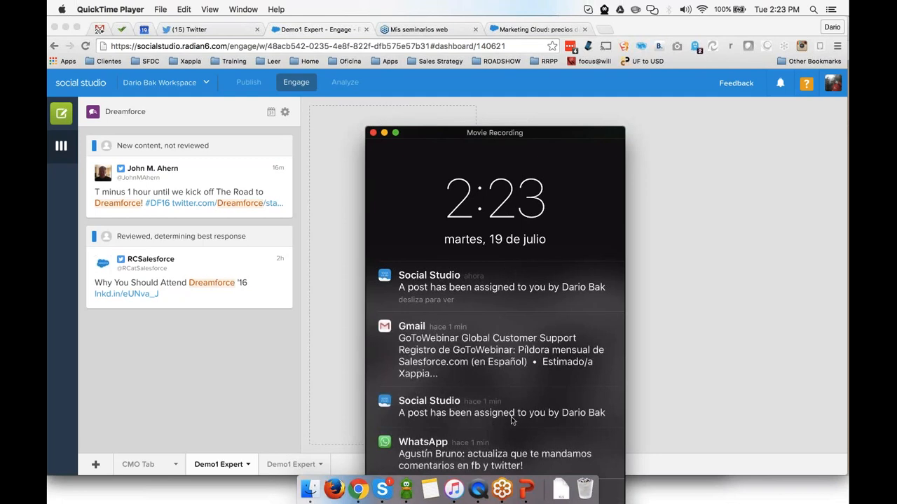
pyautogui.moveTo(507, 138); pyautogui.dragTo(196, 473)
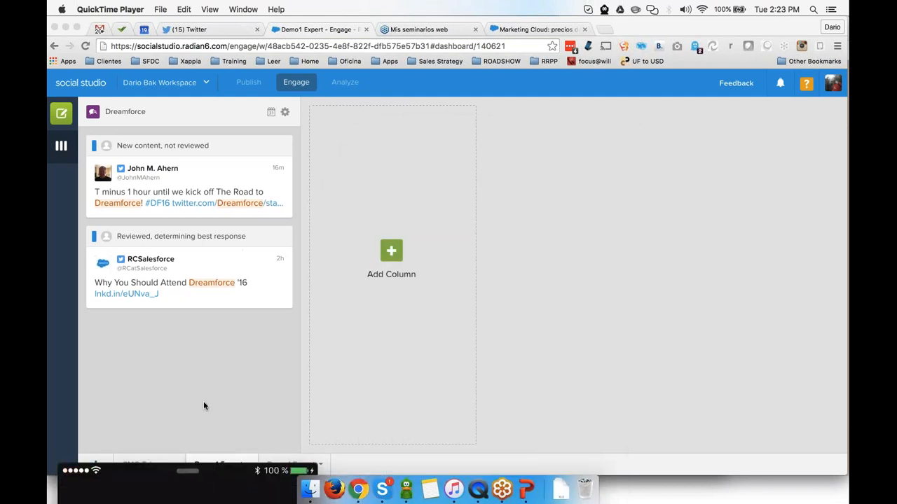
# - Switch back to Chrome and examine the Dreamforce column's filter settings, including which statuses are selected
pyautogui.click(285, 112)
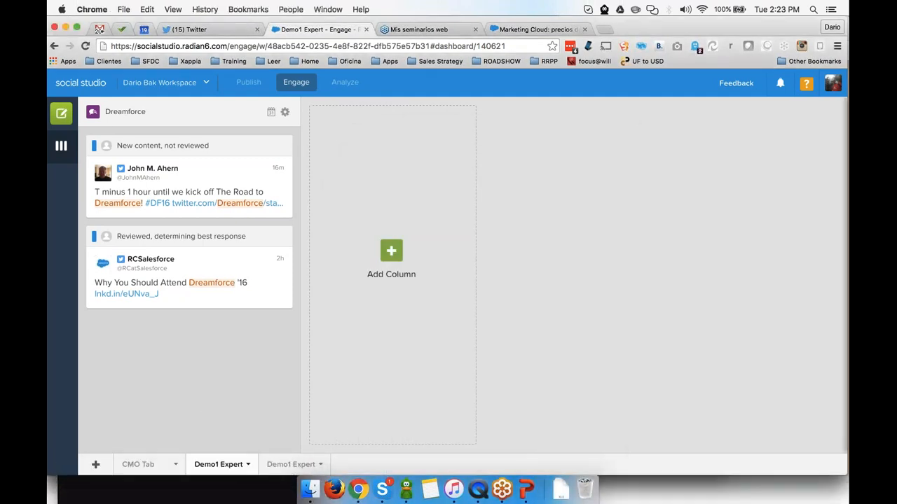
pyautogui.click(285, 112)
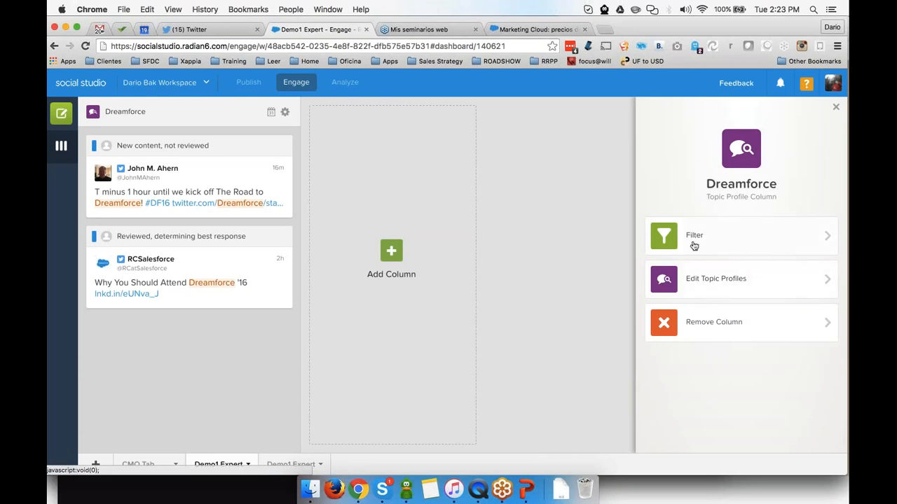
pyautogui.click(694, 245)
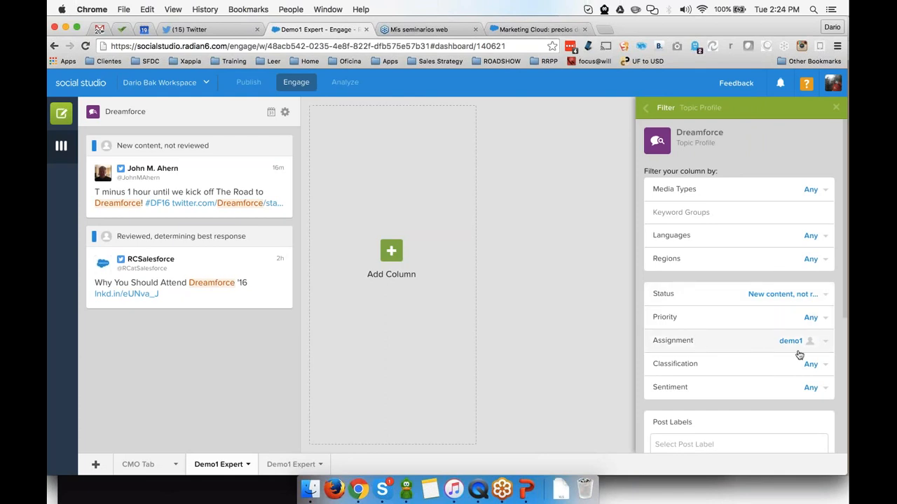
pyautogui.click(717, 295)
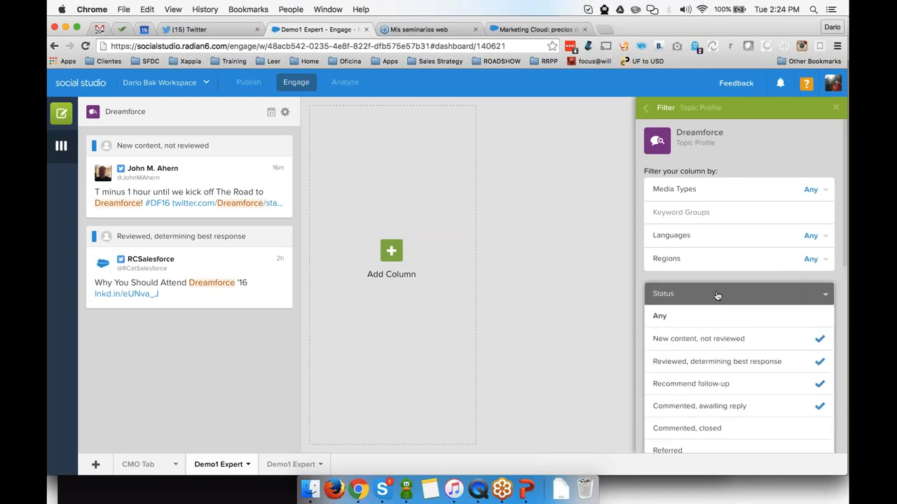
pyautogui.click(729, 296)
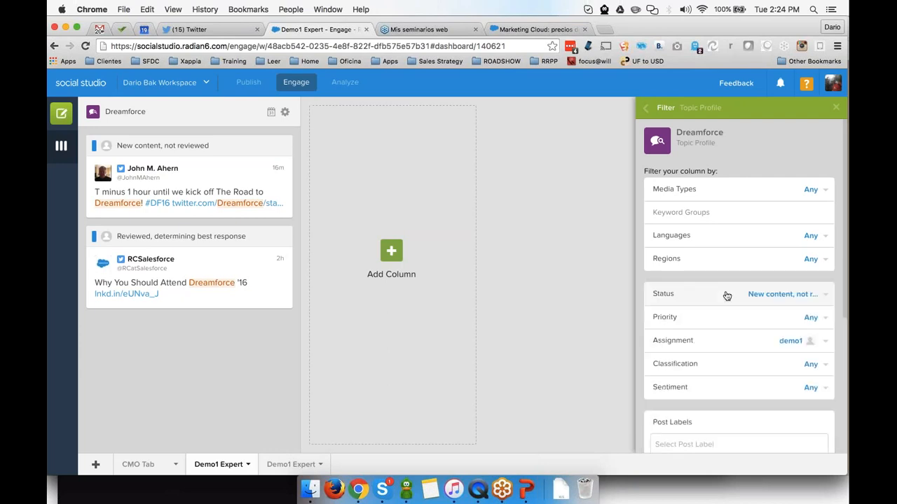
pyautogui.click(243, 255)
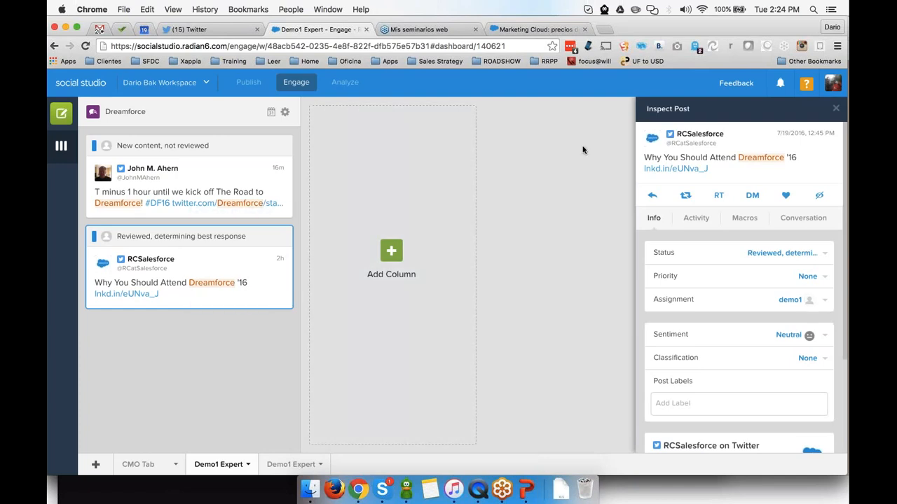
pyautogui.click(786, 199)
pyautogui.click(701, 243)
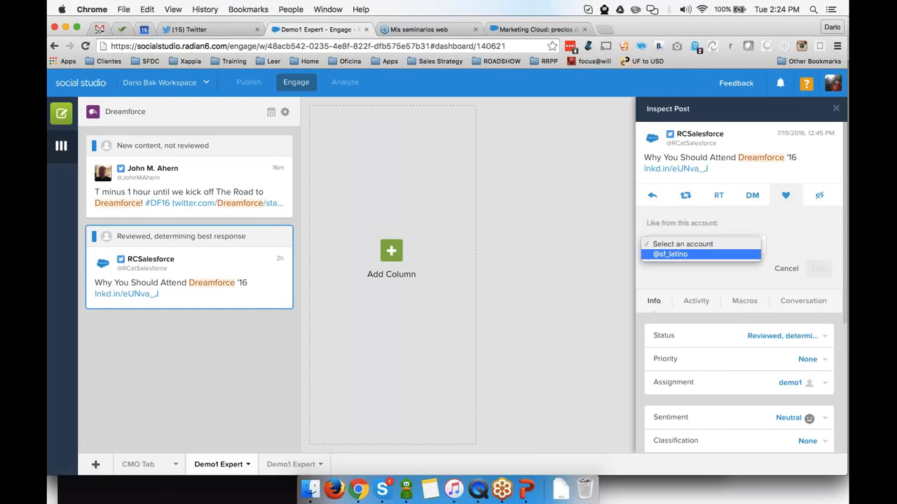
pyautogui.click(694, 255)
pyautogui.click(818, 270)
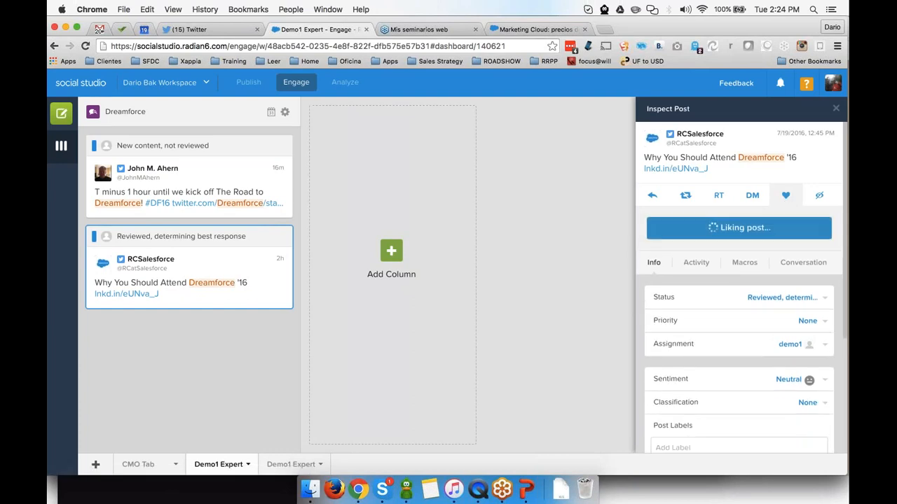
# - Set the RCSalesforce tweet's status to "Commented, closed" and close the post inspector
pyautogui.click(752, 259)
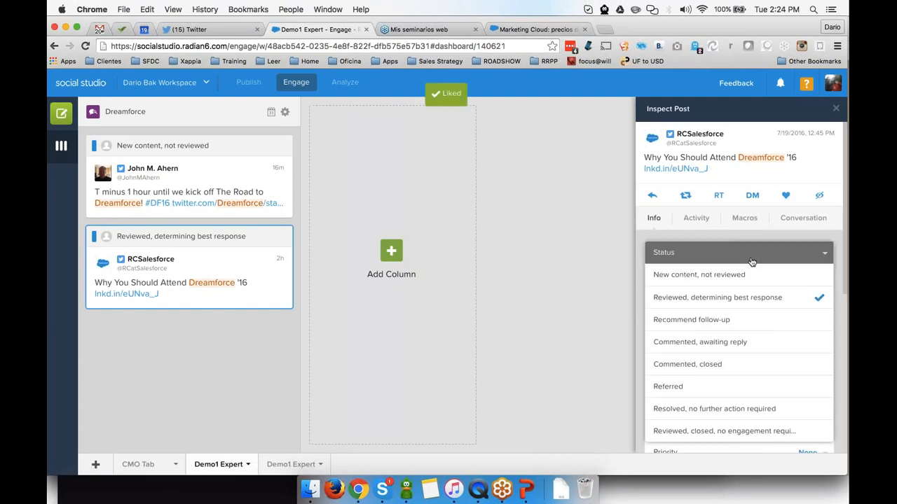
pyautogui.click(735, 366)
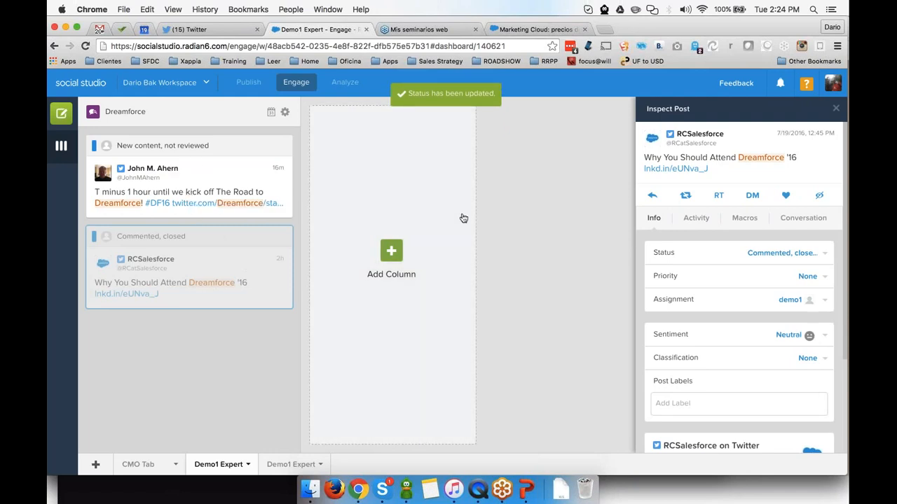
pyautogui.click(836, 109)
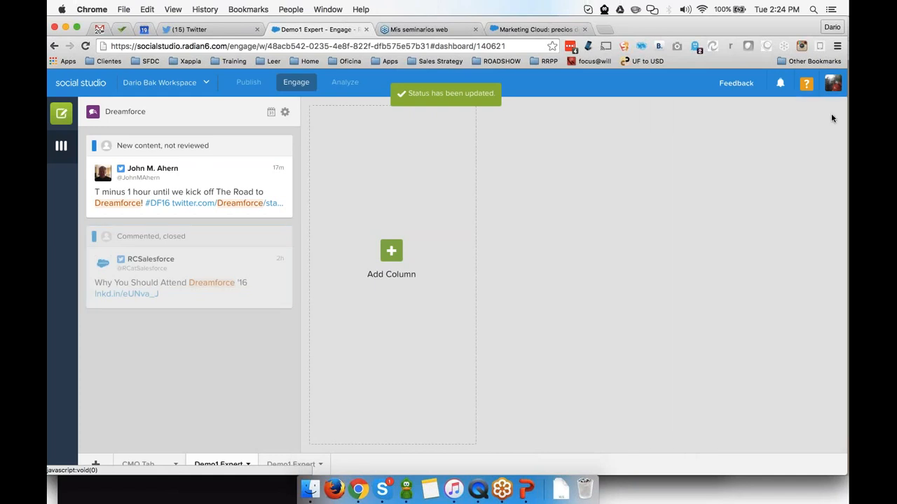
# - Review which statuses the Dreamforce column's filter includes and close the settings without changing them
pyautogui.click(285, 112)
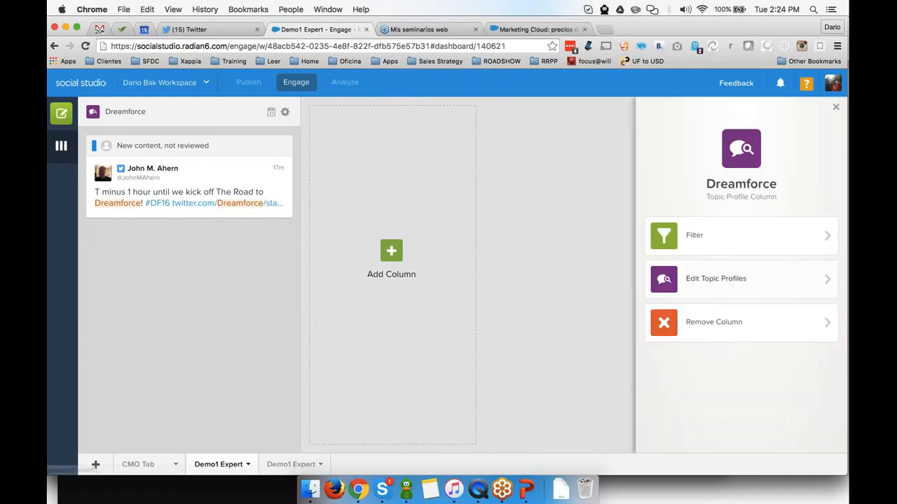
pyautogui.click(703, 248)
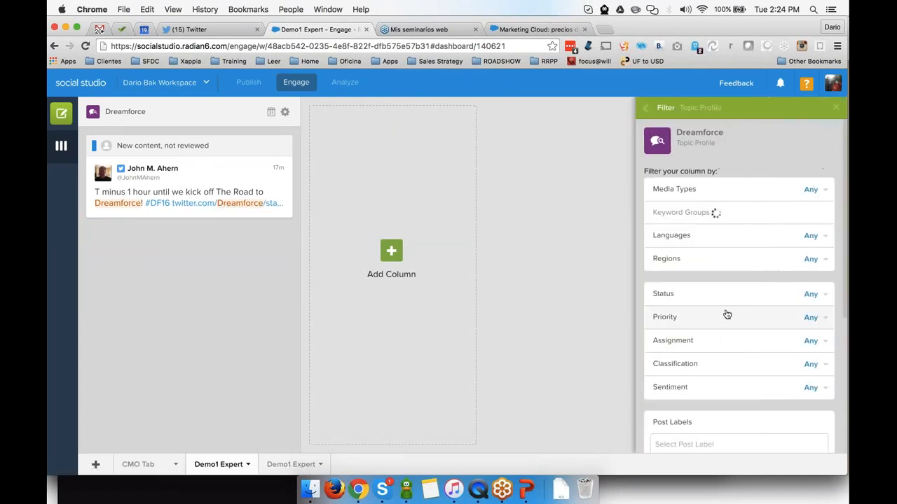
pyautogui.scroll(-1, 728, 343)
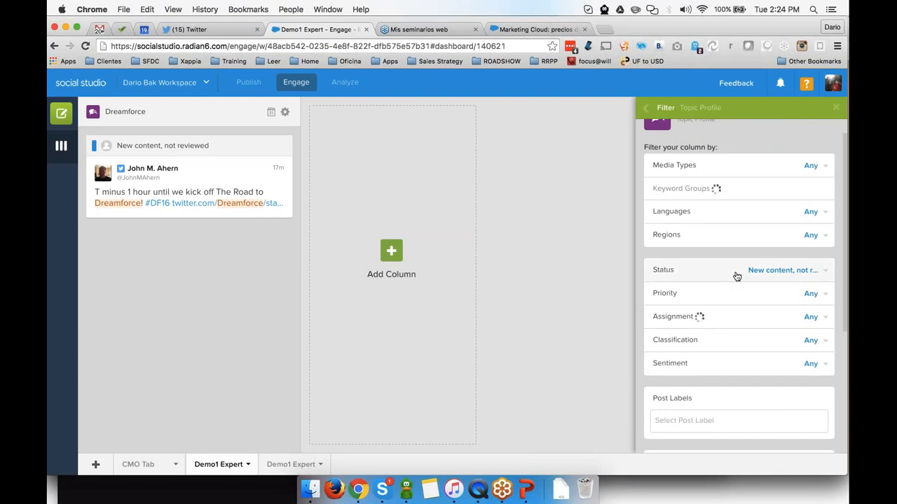
pyautogui.click(736, 274)
pyautogui.scroll(-2, 743, 409)
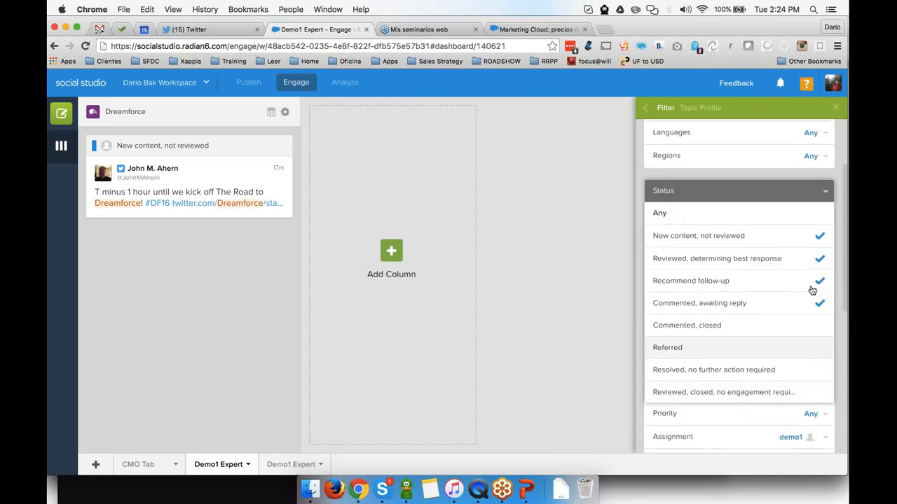
pyautogui.scroll(3, 661, 283)
pyautogui.click(836, 108)
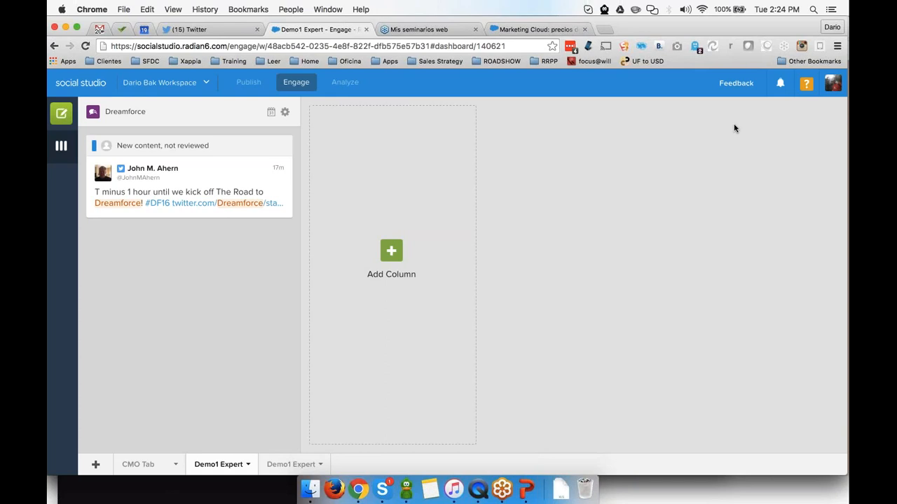
# - Change the sentiment of the "T minus 1 hour" tweet to Positive and submit the adjustment
pyautogui.click(242, 161)
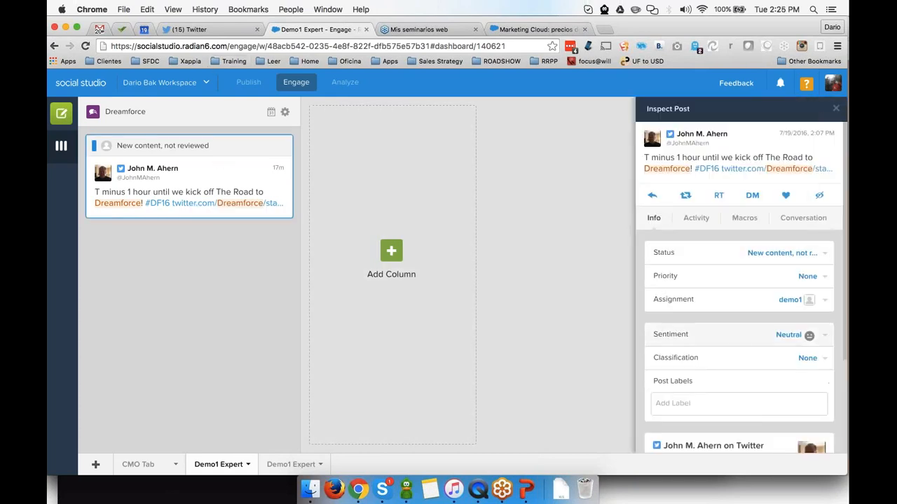
pyautogui.click(733, 340)
pyautogui.click(676, 378)
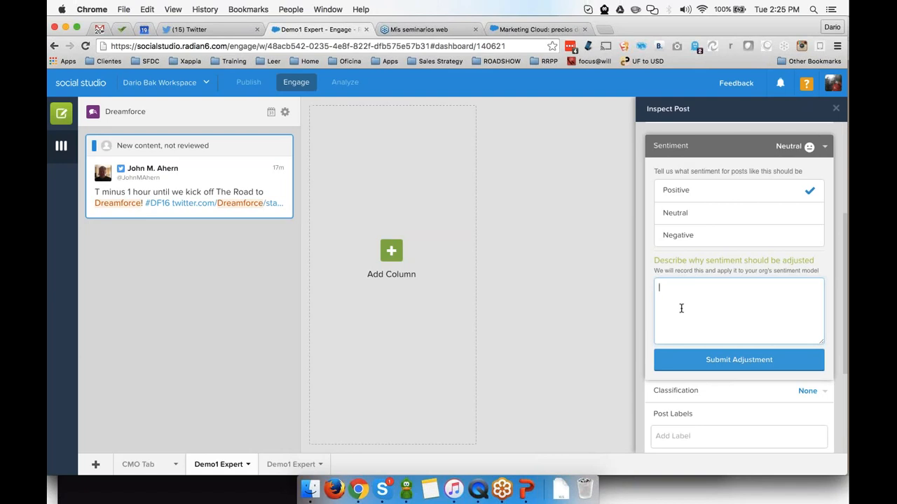
pyautogui.click(704, 359)
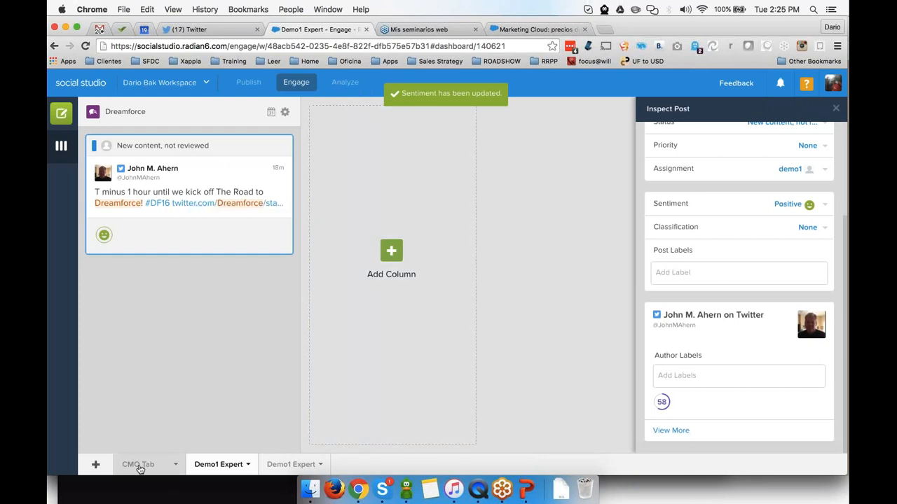
# - Examine the column types that can be added on CMO Tab and leave without adding one
pyautogui.click(139, 466)
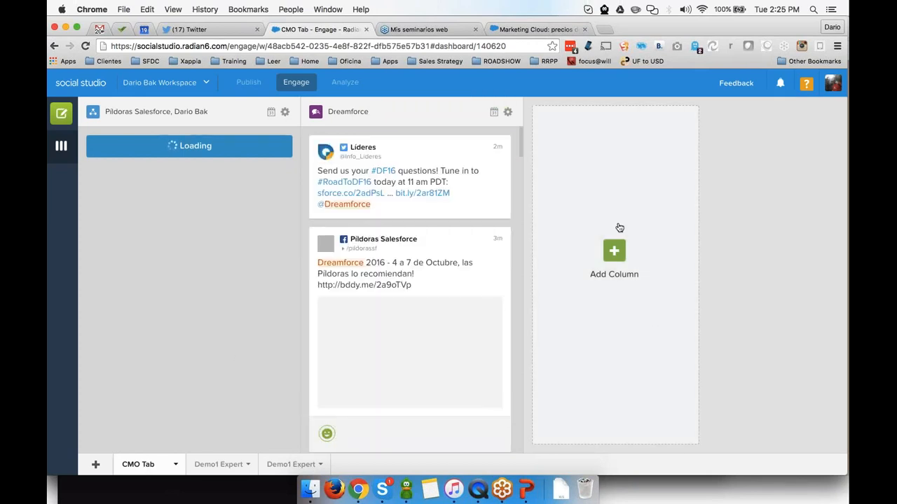
pyautogui.click(615, 251)
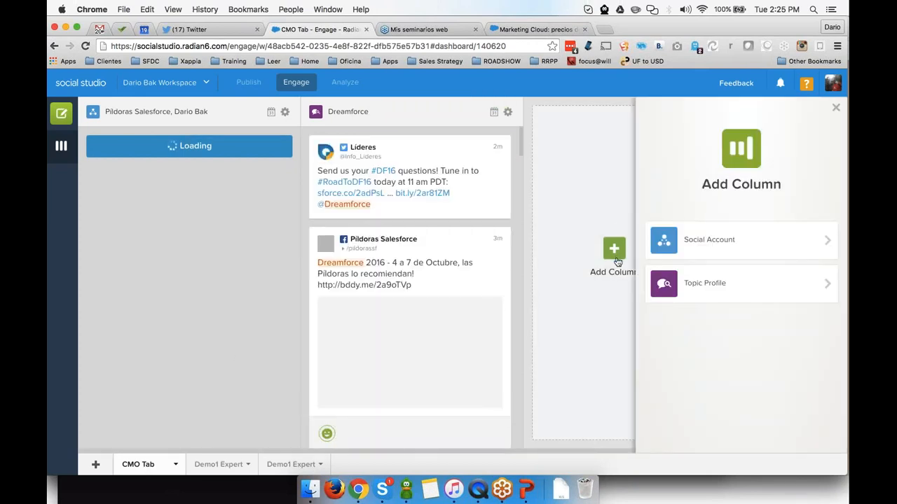
pyautogui.click(836, 109)
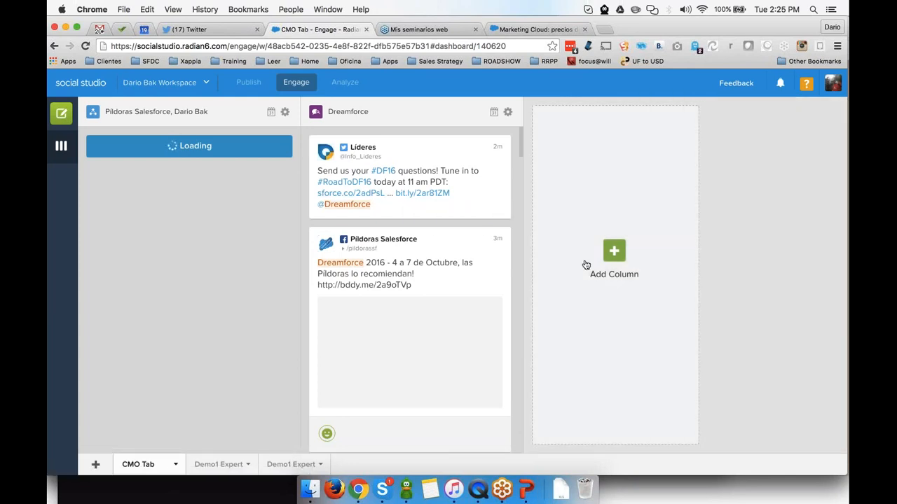
pyautogui.click(586, 265)
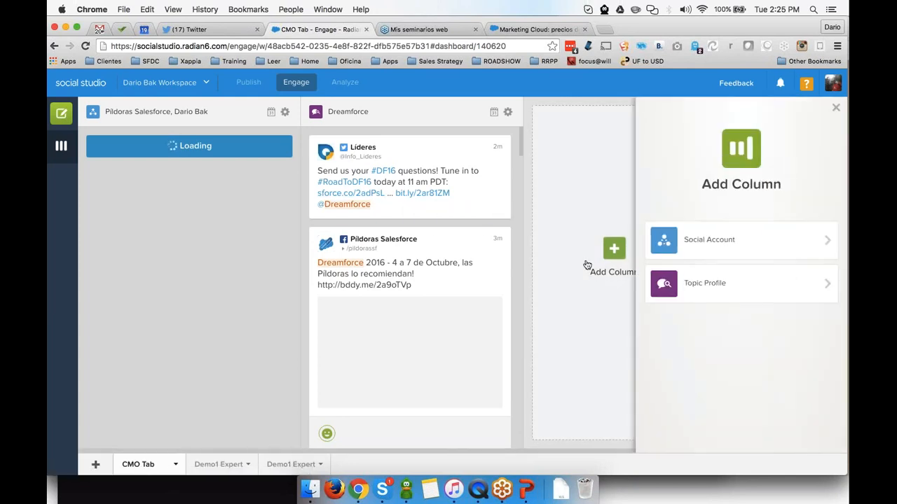
pyautogui.click(711, 251)
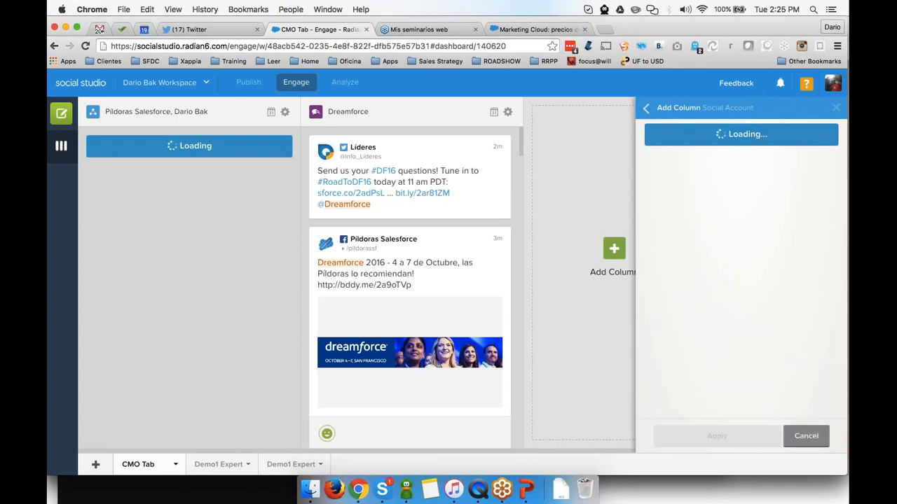
pyautogui.click(802, 435)
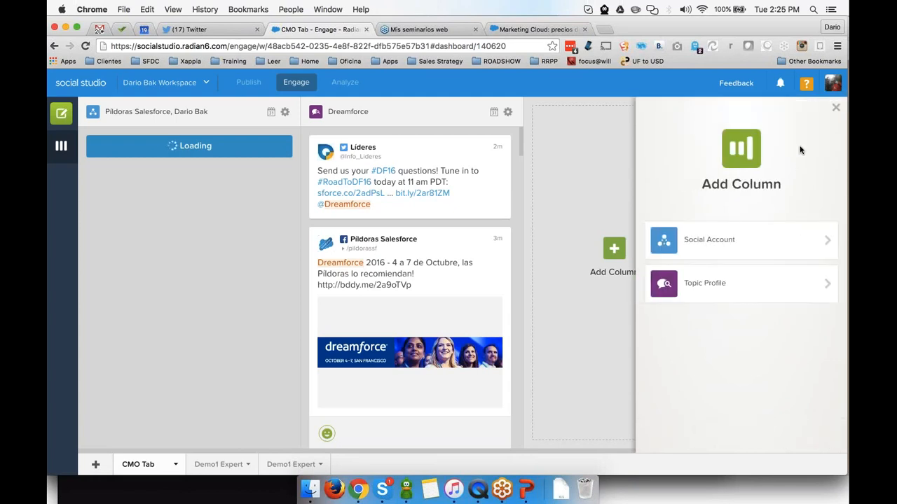
pyautogui.click(836, 107)
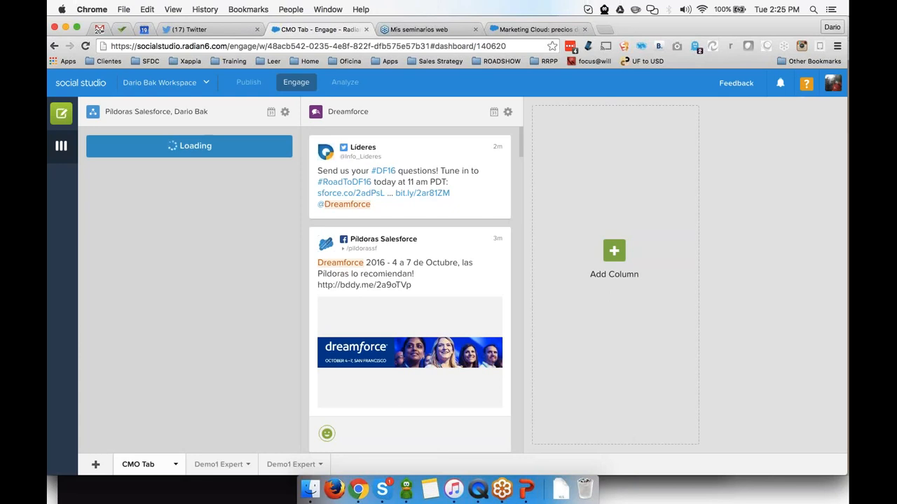
pyautogui.click(341, 88)
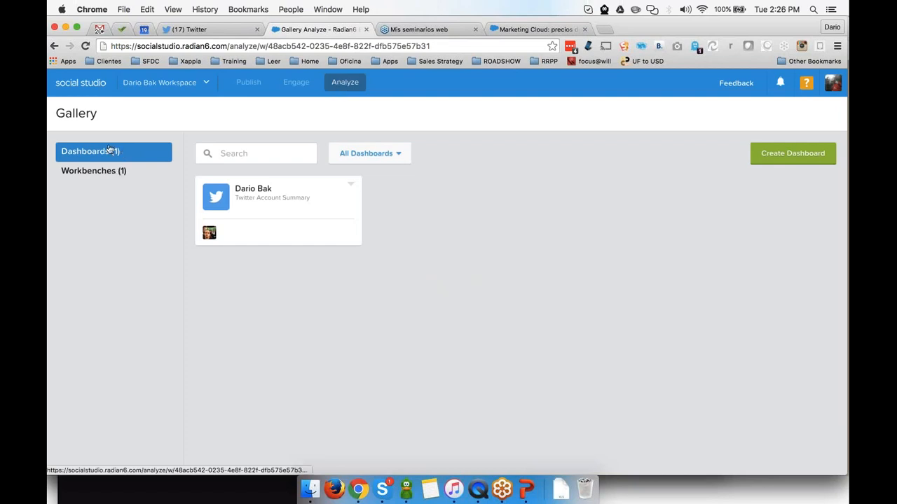
pyautogui.click(257, 204)
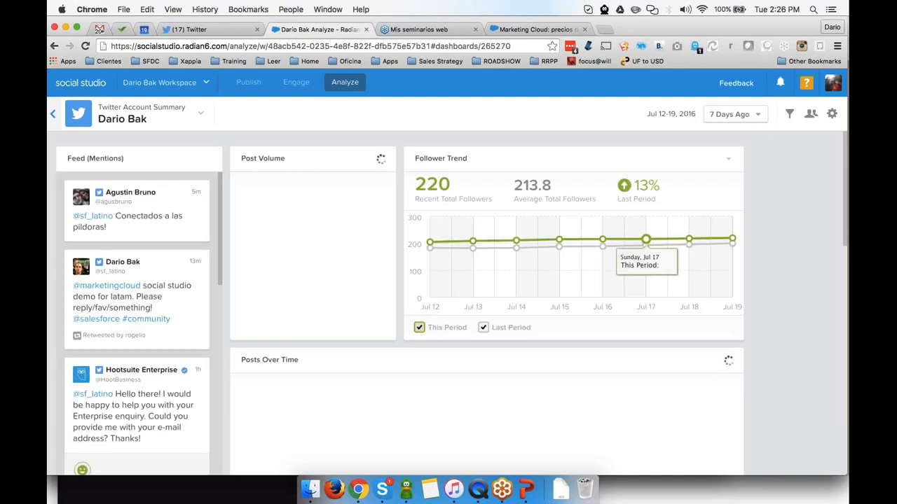
pyautogui.moveTo(188, 235)
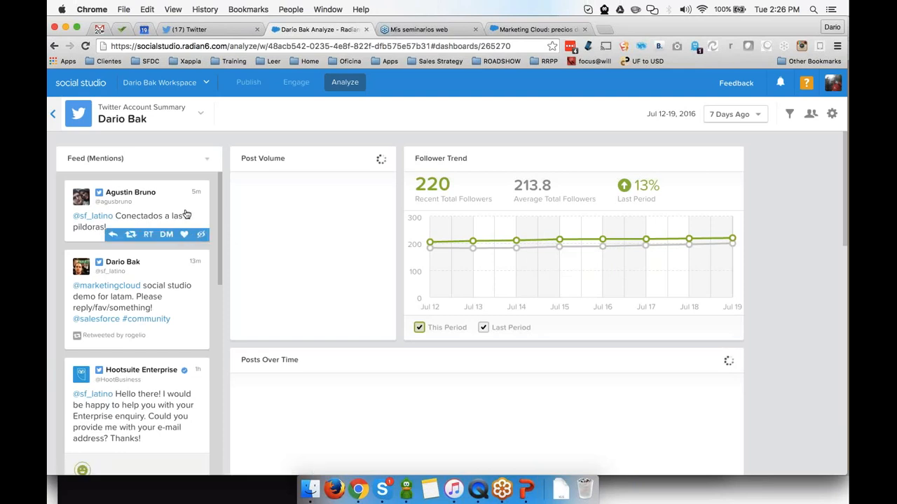
pyautogui.moveTo(100, 317)
pyautogui.click(181, 212)
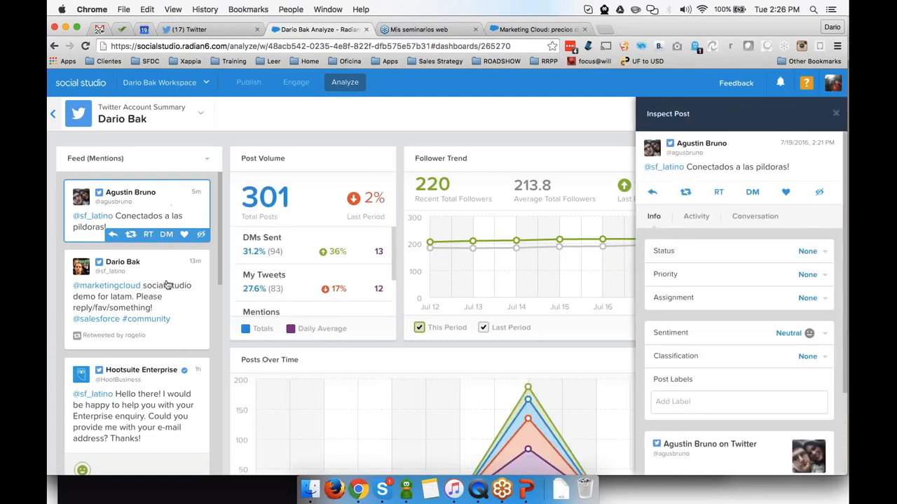
pyautogui.scroll(-3, 166, 309)
pyautogui.scroll(-2, 167, 319)
pyautogui.scroll(5, 167, 319)
pyautogui.click(785, 192)
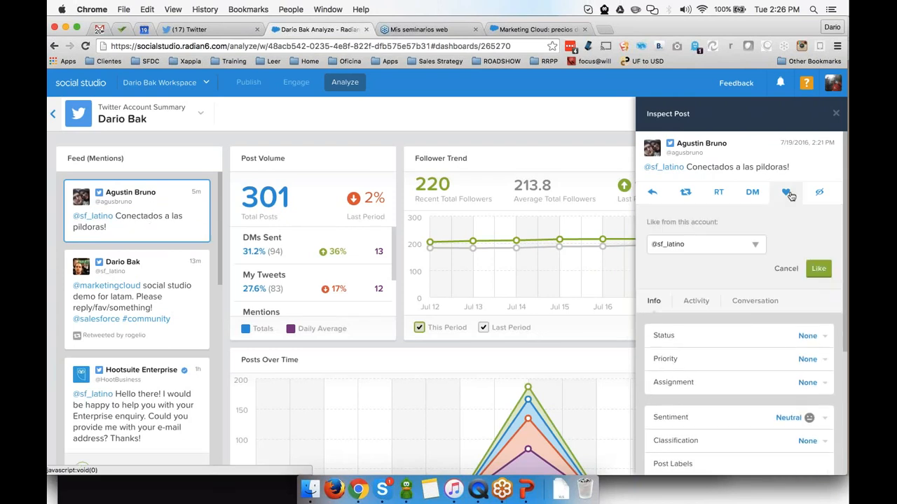
pyautogui.click(818, 267)
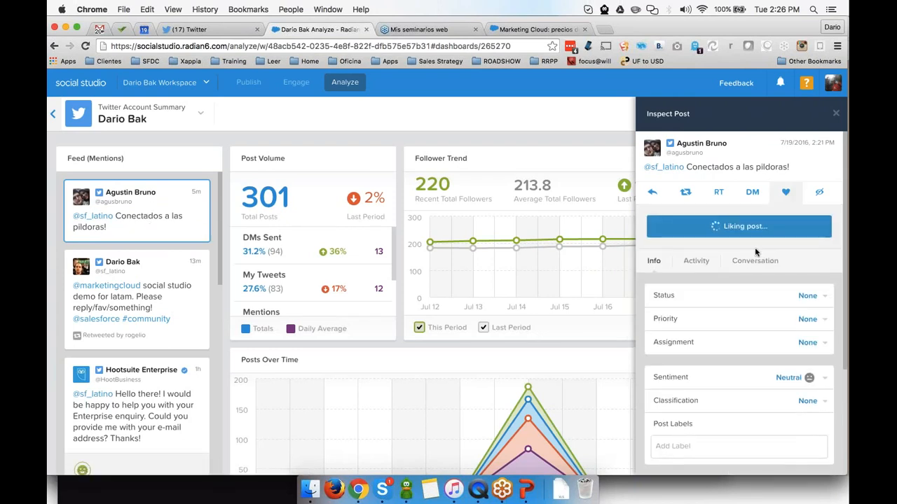
# - Post the public reply "claro que si!" to the "Conectados a las pildoras!" mention
pyautogui.click(652, 191)
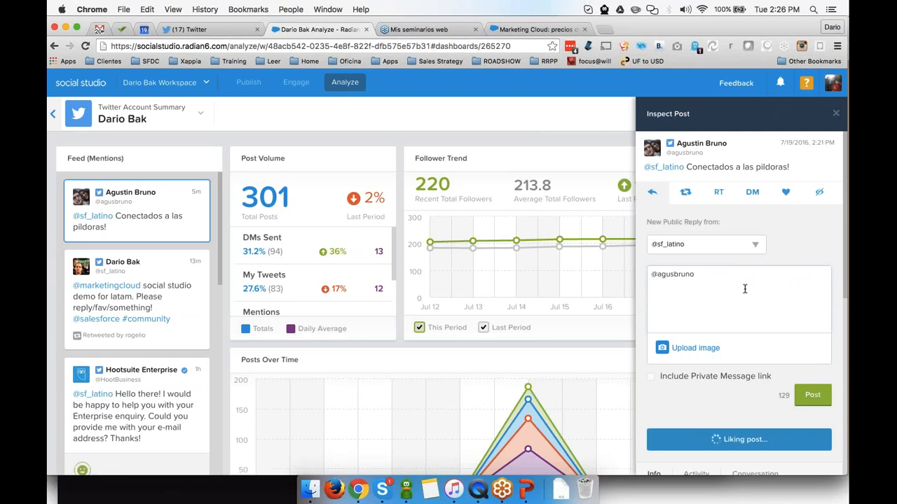
pyautogui.write('claro que si!')
pyautogui.click(812, 394)
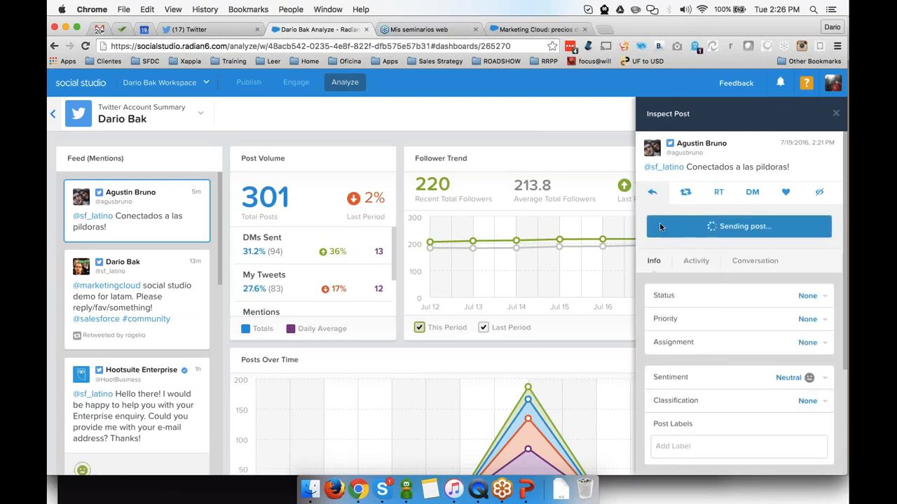
# - Change the sentiment of the "Conectados a las pildoras!" mention to Positive and submit the adjustment
pyautogui.click(703, 379)
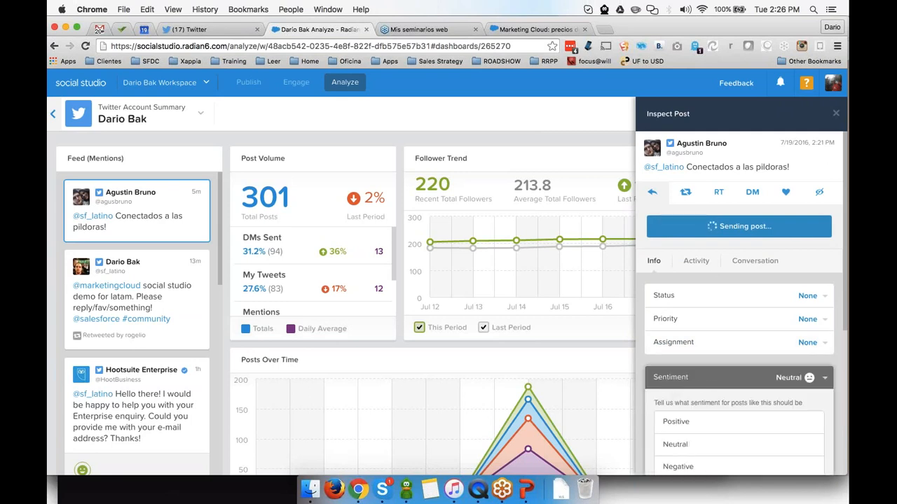
pyautogui.click(690, 375)
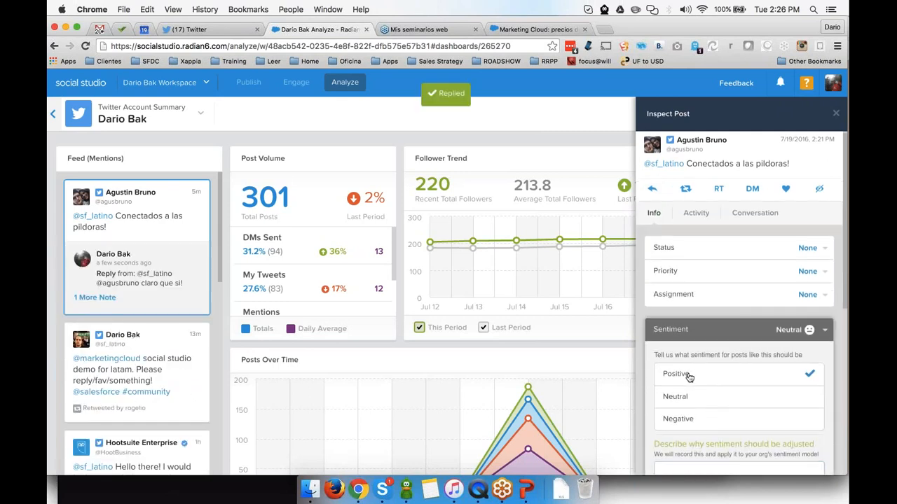
pyautogui.click(756, 429)
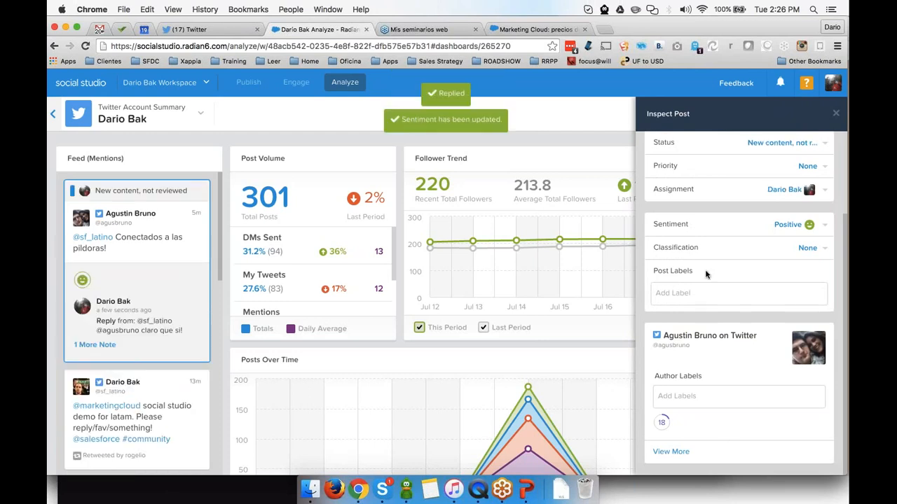
# - Create the post label PildorasSF and add it to the "Conectados a las pildoras!" mention
pyautogui.click(738, 293)
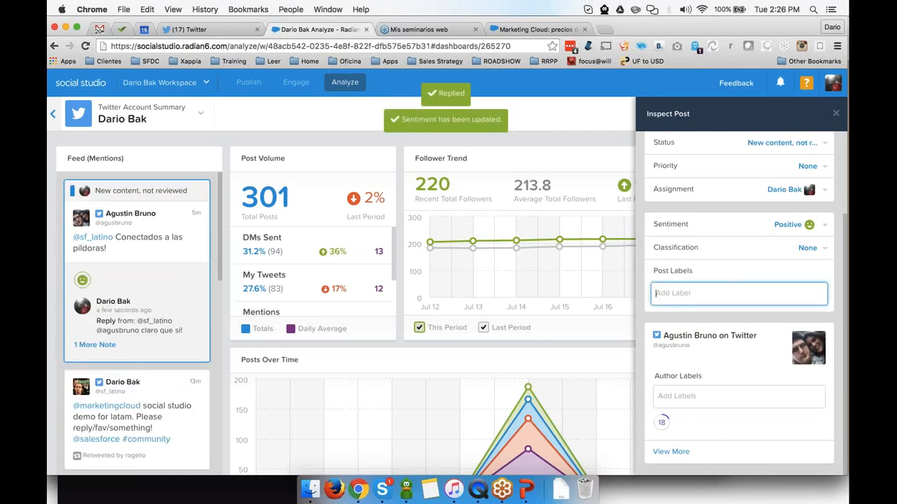
pyautogui.write('Pildor')
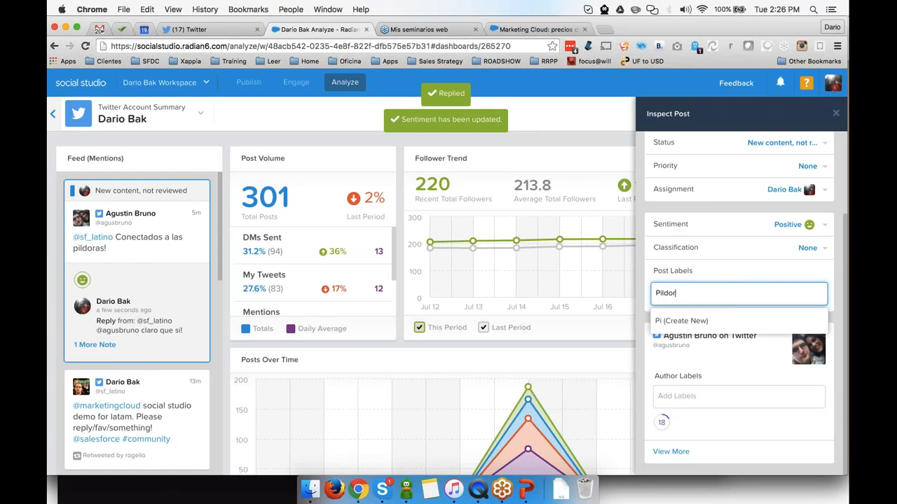
pyautogui.write('asSF')
pyautogui.press('Down')
pyautogui.press('Return')
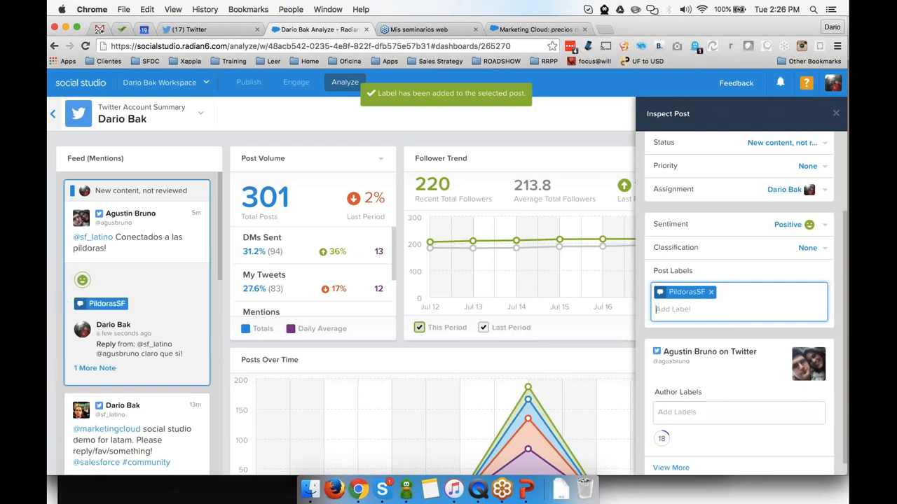
# - Review the Post Volume breakdown of sent and received DMs, tweets and mentions, and close the post inspector
pyautogui.scroll(-3, 279, 293)
pyautogui.scroll(3, 279, 293)
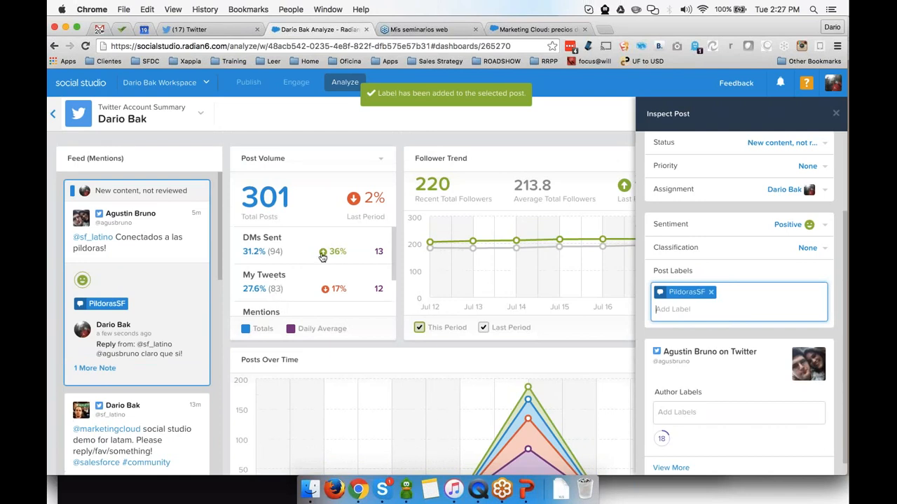
pyautogui.scroll(-2, 341, 284)
pyautogui.scroll(-3, 341, 297)
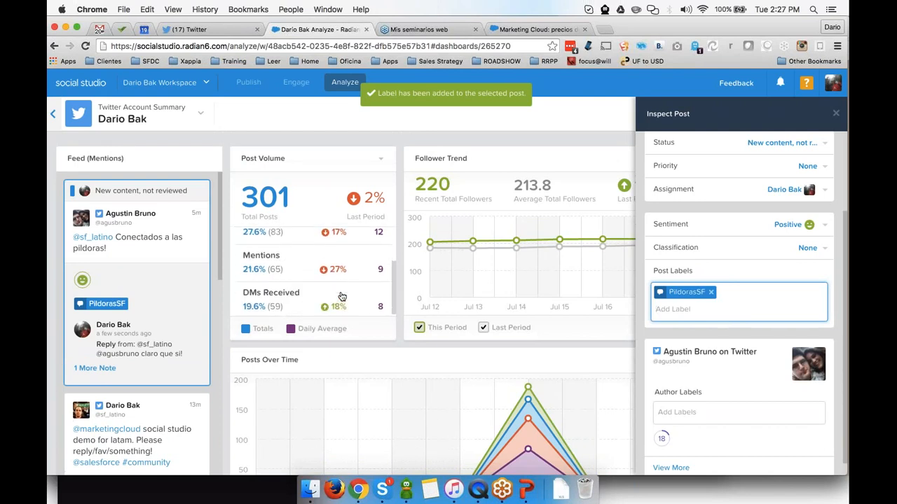
pyautogui.scroll(-1, 364, 280)
pyautogui.scroll(3, 377, 270)
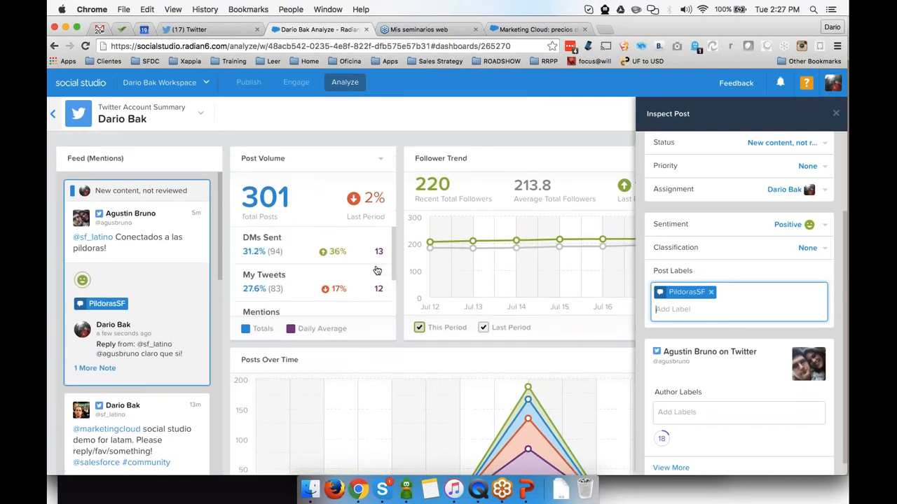
pyautogui.click(835, 113)
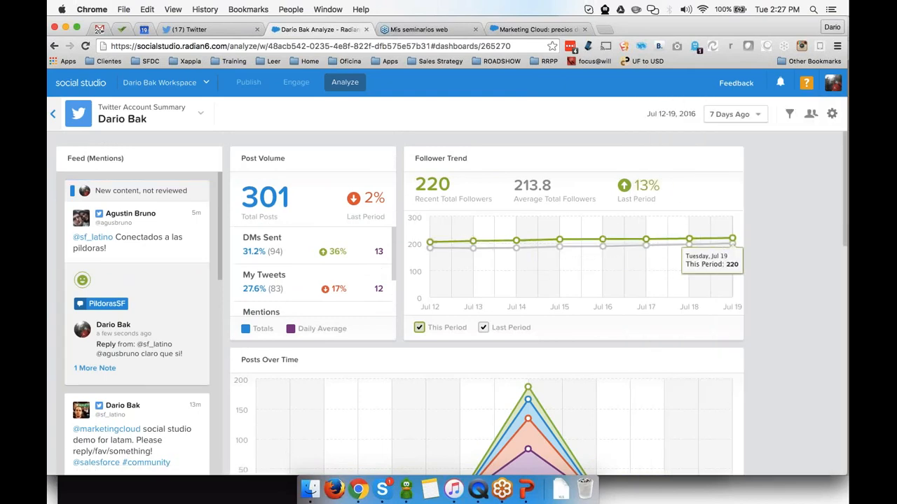
# - Review the Posts Over Time and sentiment charts, inspect the negative share of the Sentiment chart in detail, and close it
pyautogui.scroll(-5, 770, 315)
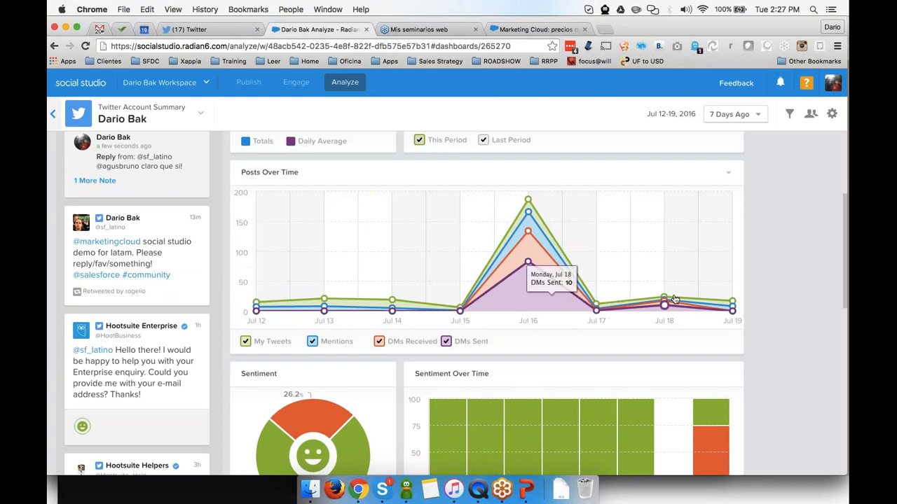
pyautogui.scroll(-3, 716, 338)
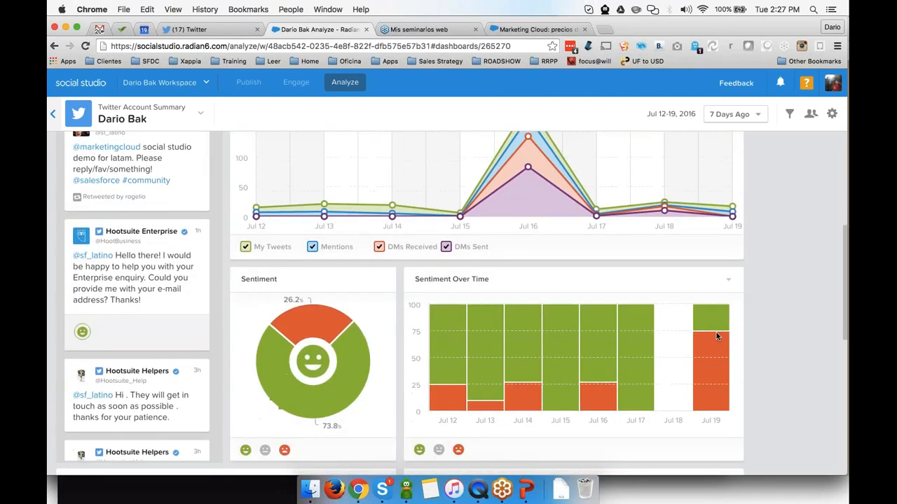
pyautogui.scroll(-2, 315, 347)
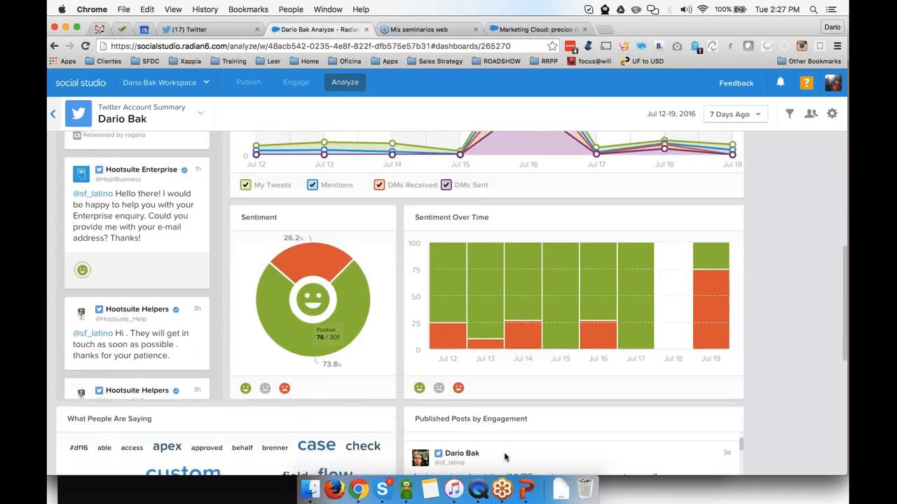
pyautogui.click(306, 266)
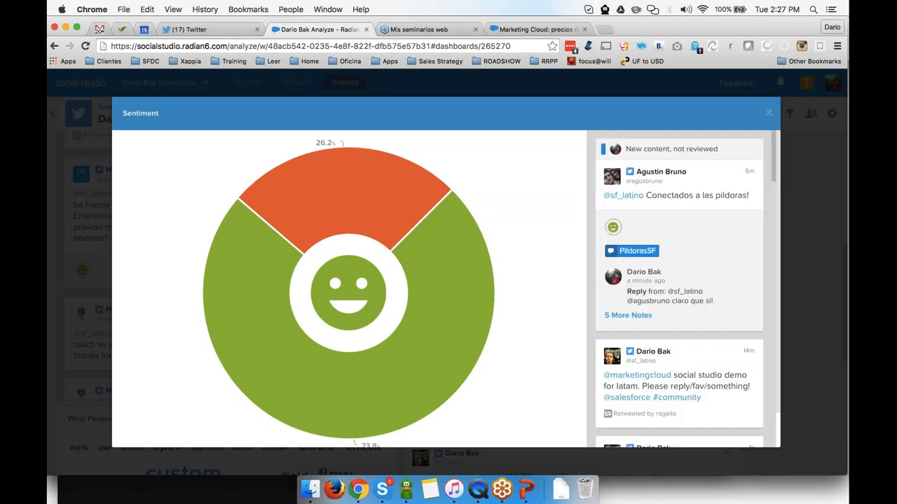
pyautogui.click(770, 114)
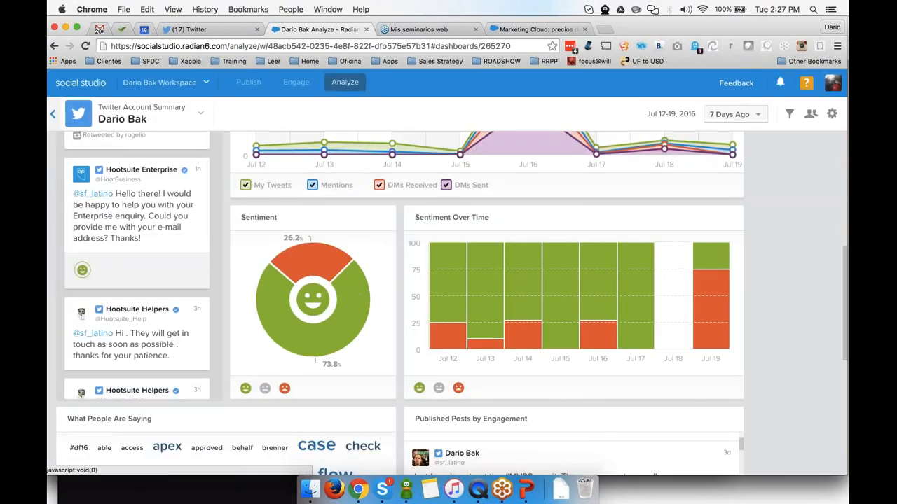
# - Examine the What People Are Saying word cloud and published posts, view the posts mentioning "apex", and close the detail view
pyautogui.scroll(-5, 448, 329)
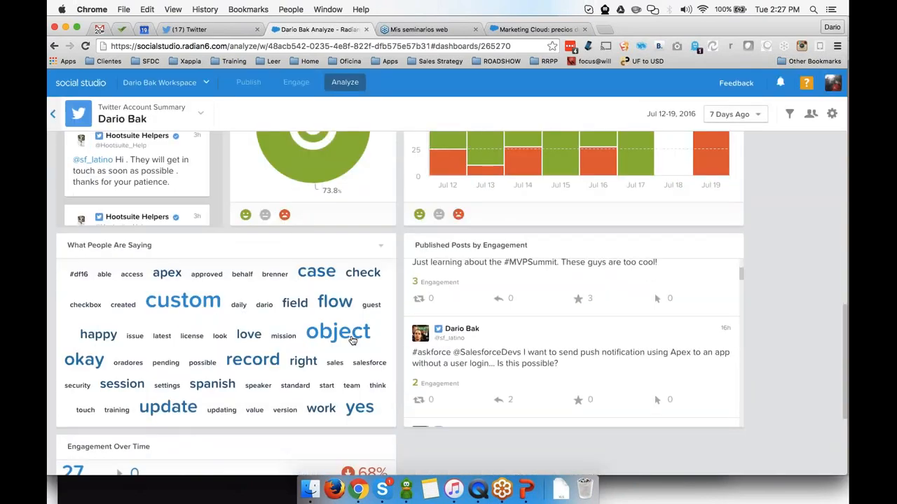
pyautogui.scroll(5, 477, 297)
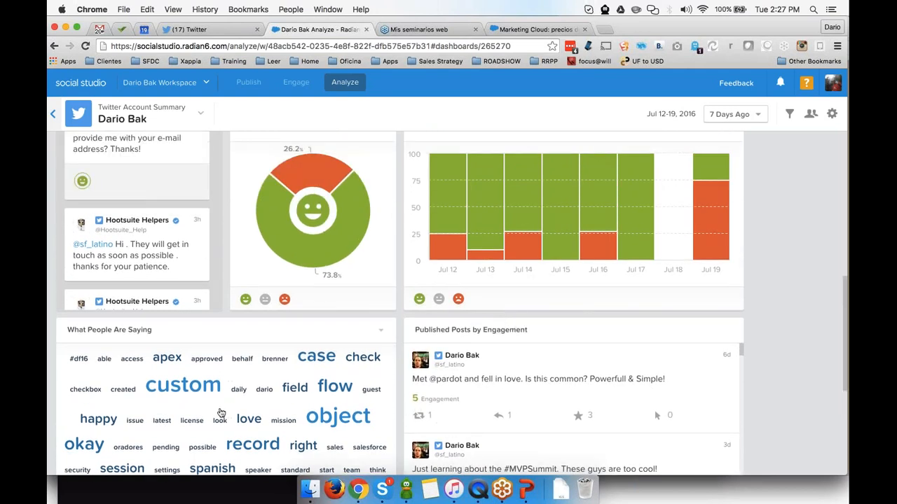
pyautogui.scroll(-3, 219, 409)
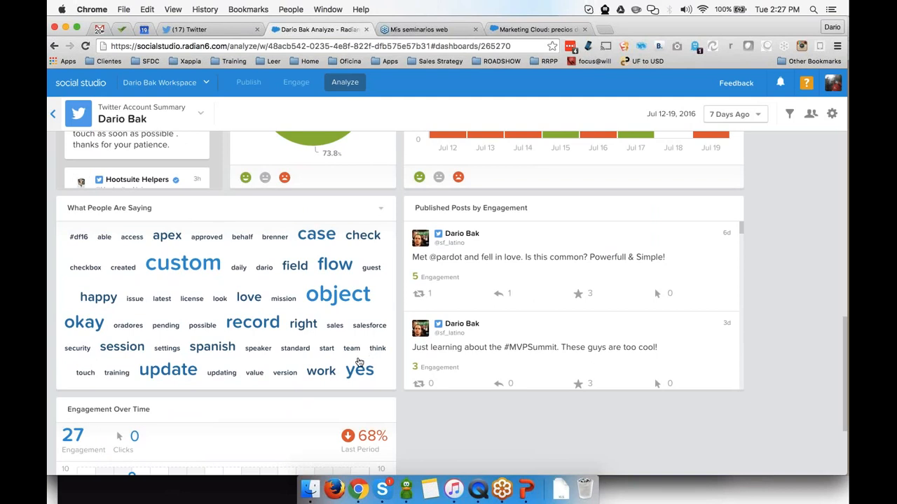
pyautogui.click(167, 235)
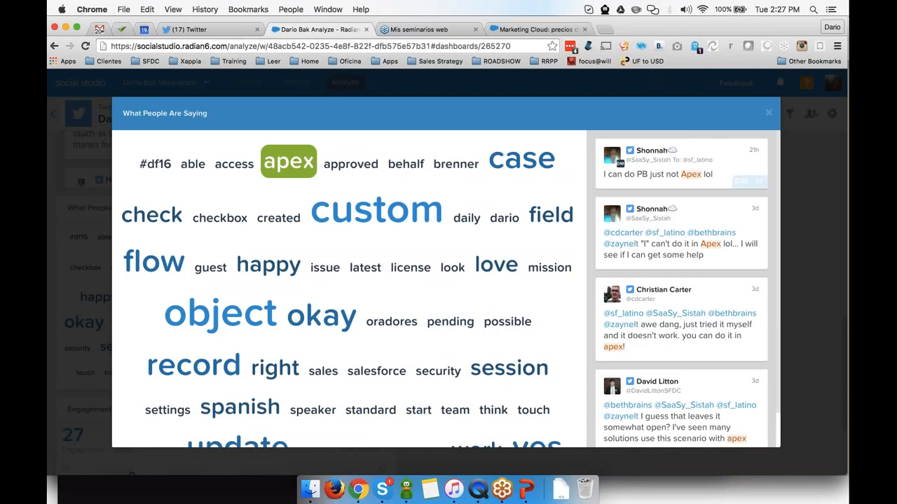
pyautogui.click(768, 113)
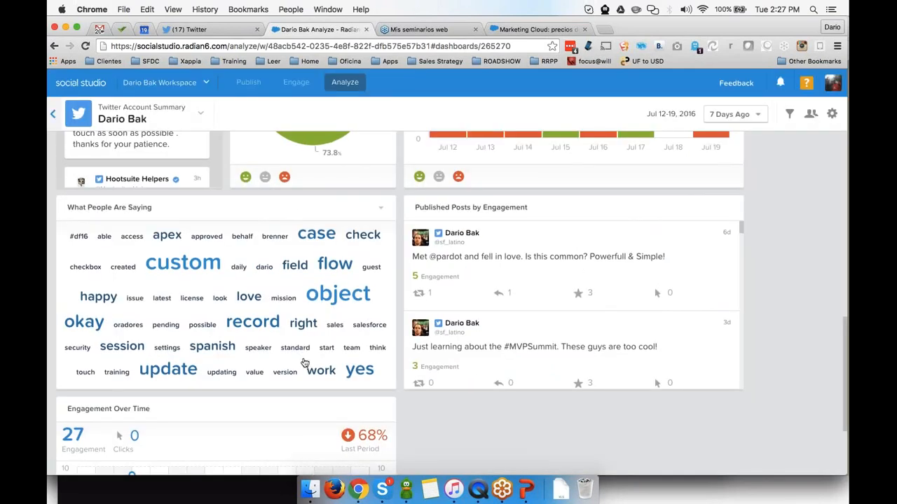
pyautogui.scroll(-2, 304, 362)
pyautogui.scroll(8, 305, 361)
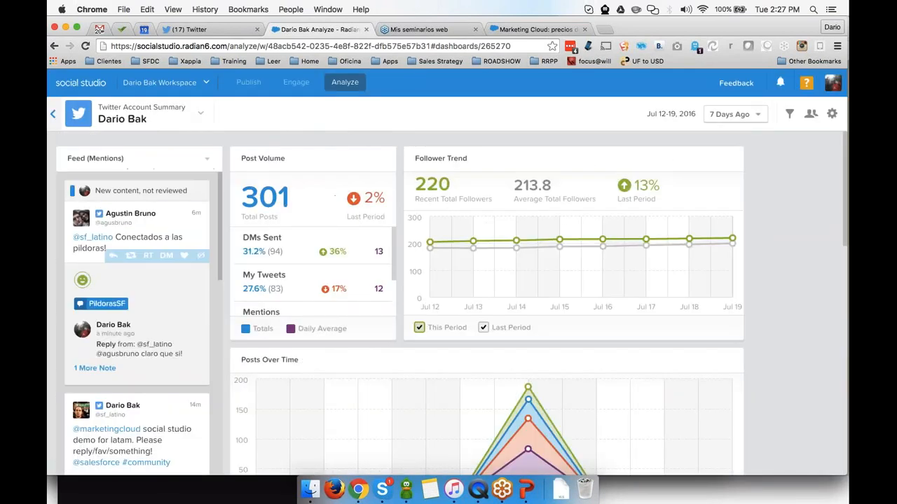
# - Leave the Twitter Account Summary dashboard and open New Workbench from the gallery's workbenches
pyautogui.click(52, 114)
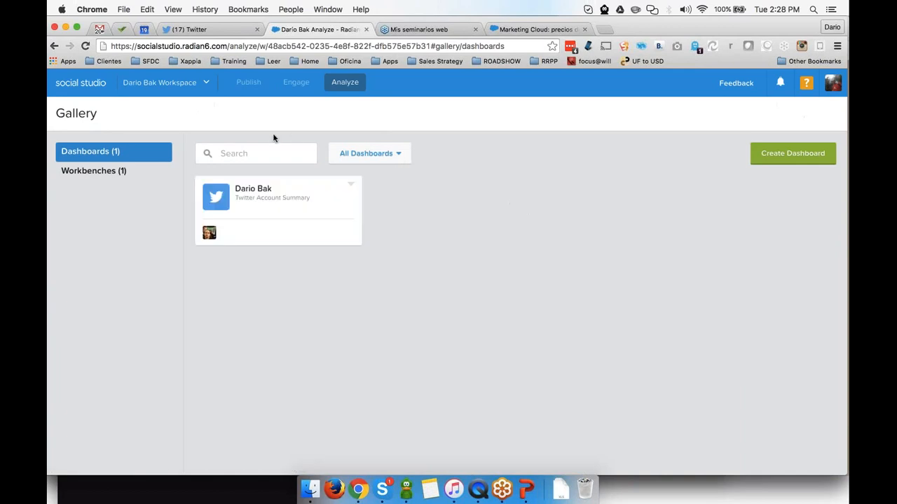
pyautogui.click(110, 177)
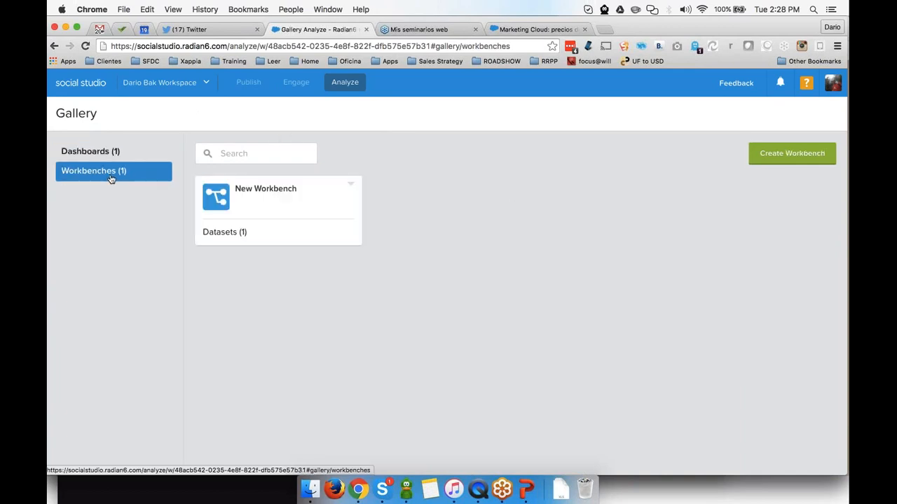
pyautogui.click(228, 204)
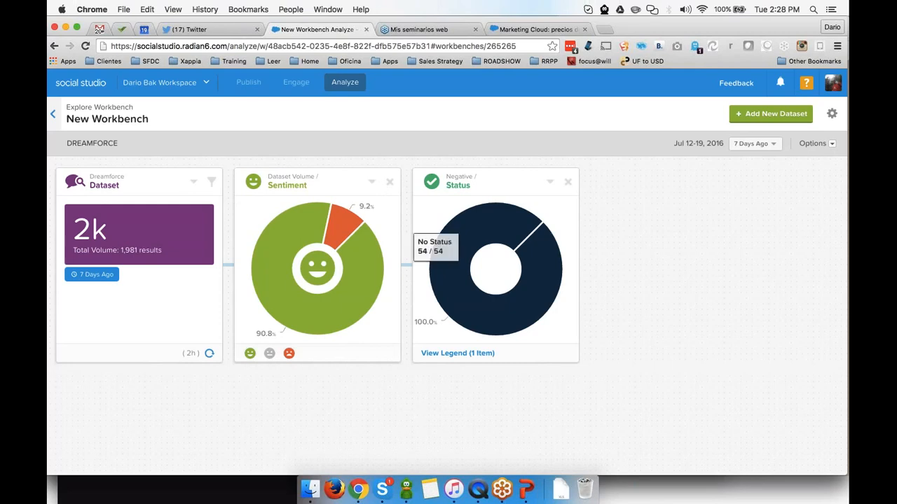
# - Delete the Status and Sentiment cards from the Dreamforce dataset, confirming each deletion
pyautogui.click(568, 184)
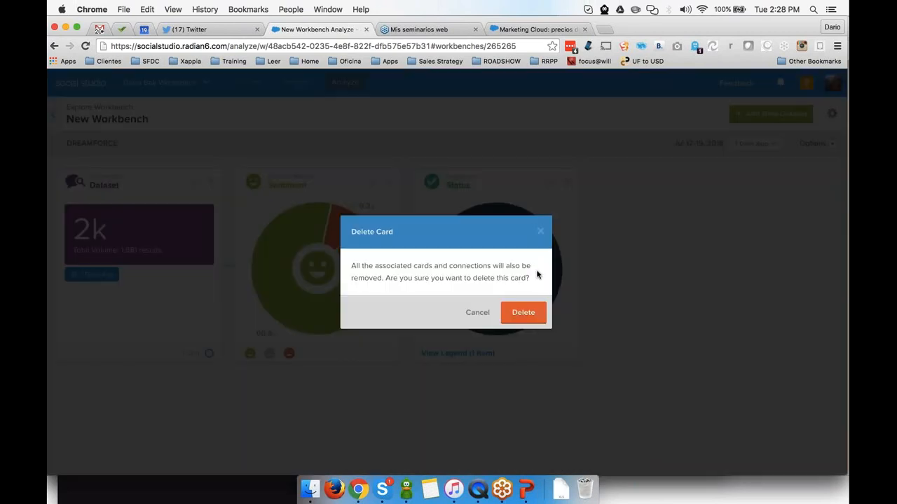
pyautogui.click(524, 320)
pyautogui.click(390, 182)
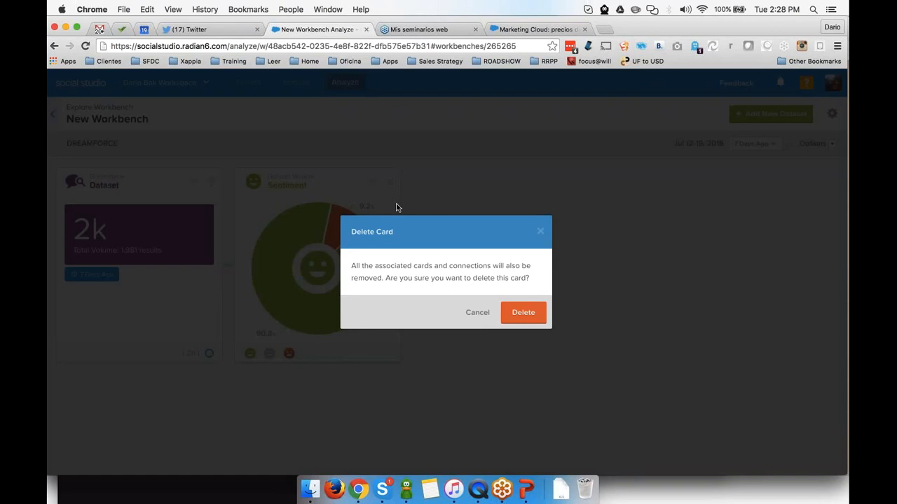
pyautogui.click(533, 319)
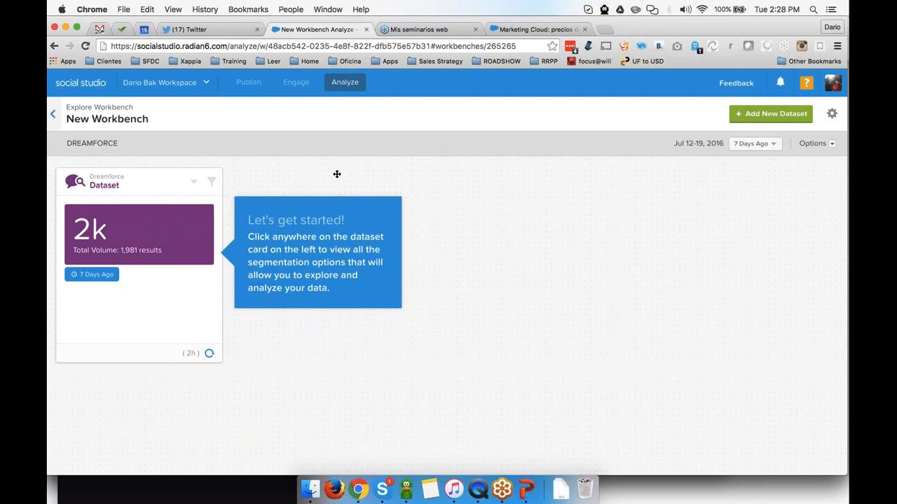
# - Examine the dataset's topic profile sources and the keyword fields for creating a new topic profile, and leave without applying changes
pyautogui.click(813, 144)
pyautogui.click(809, 192)
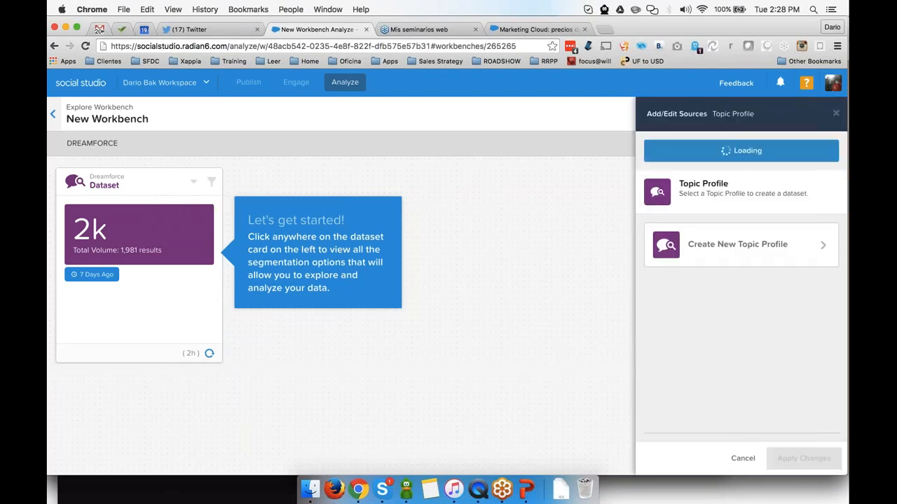
pyautogui.click(745, 310)
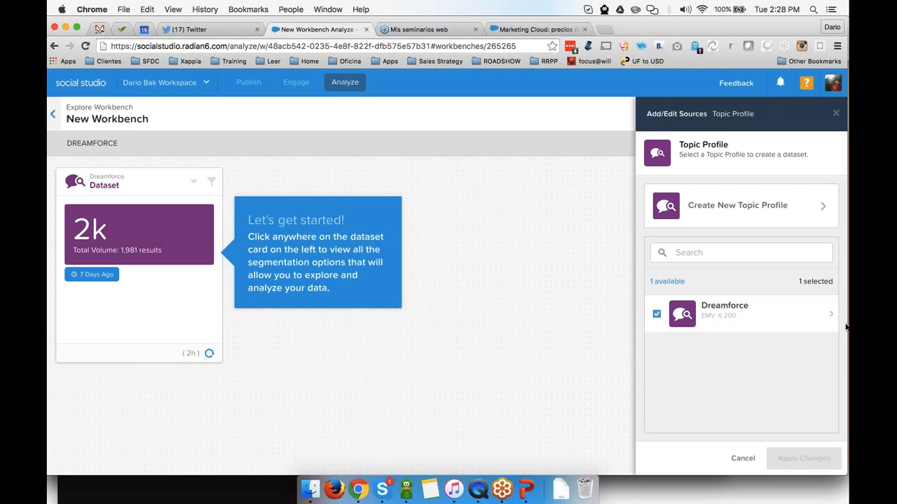
pyautogui.click(744, 208)
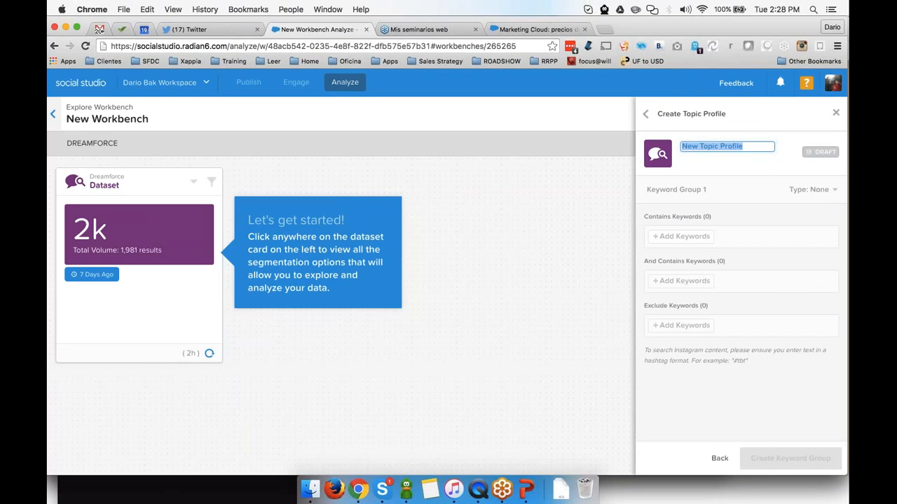
pyautogui.click(681, 237)
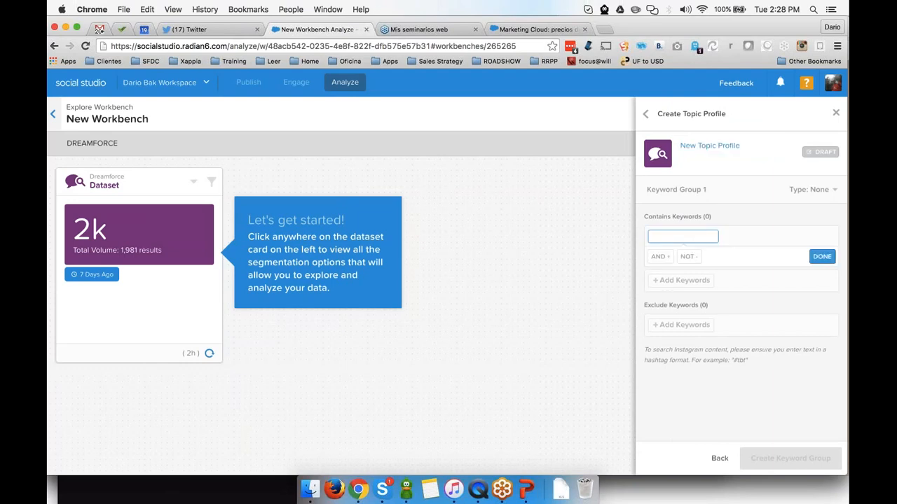
pyautogui.click(681, 325)
pyautogui.click(720, 458)
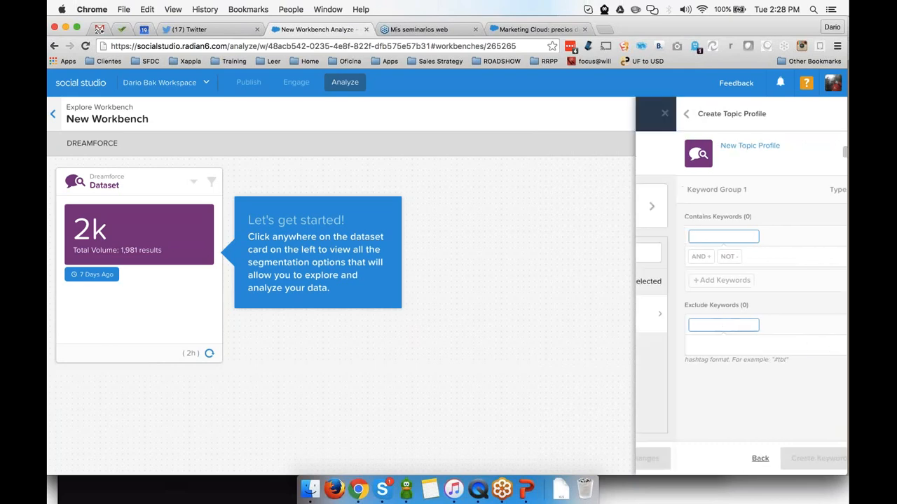
pyautogui.click(741, 460)
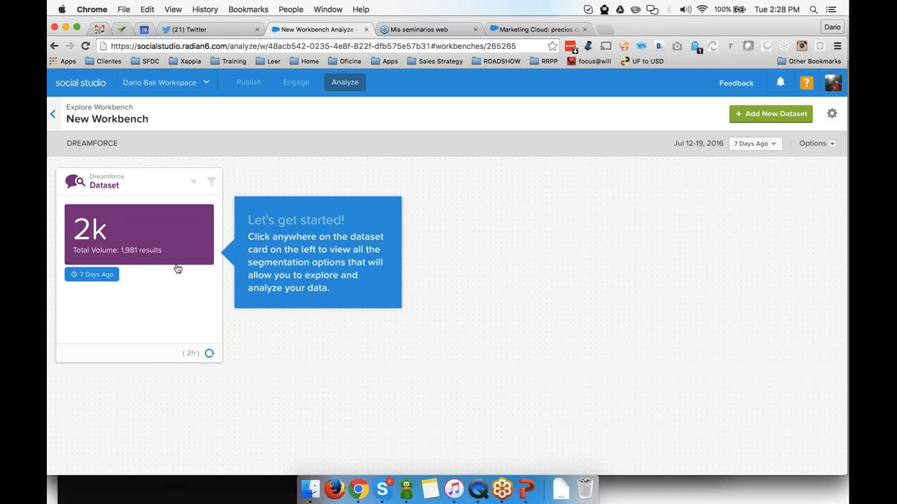
# - Drill down the Dreamforce dataset by sentiment, broken out by segment
pyautogui.click(162, 238)
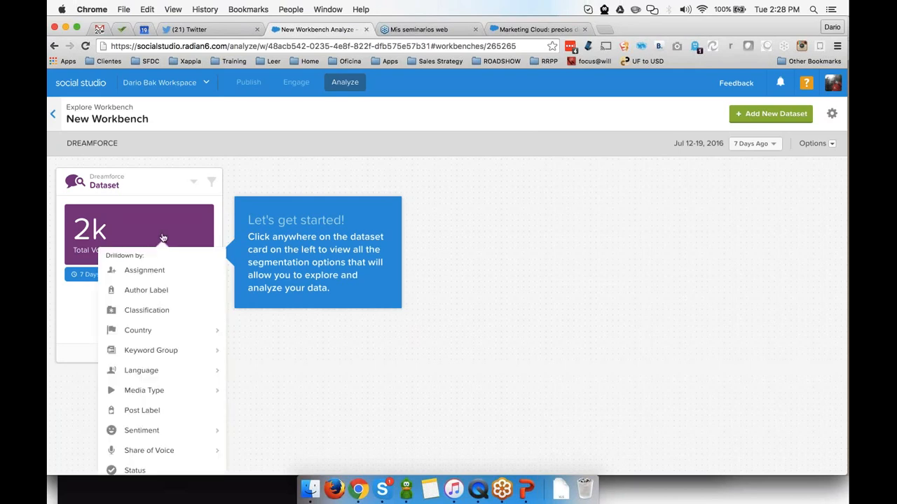
pyautogui.moveTo(179, 429)
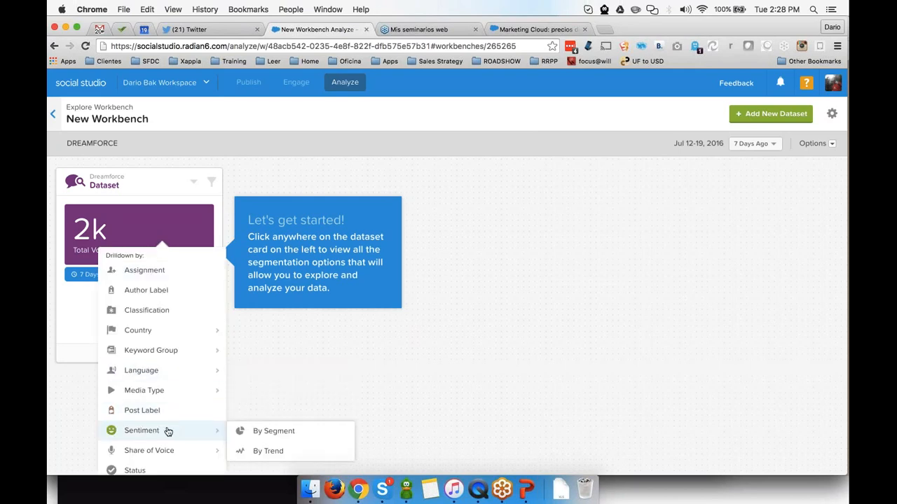
pyautogui.click(244, 434)
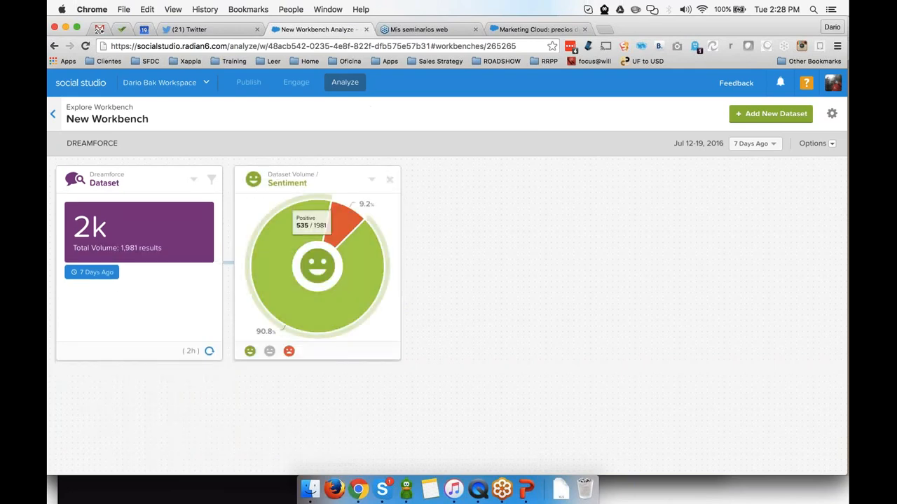
# - Drill down the negative slice of the Sentiment chart by country and look through the resulting country list
pyautogui.click(354, 224)
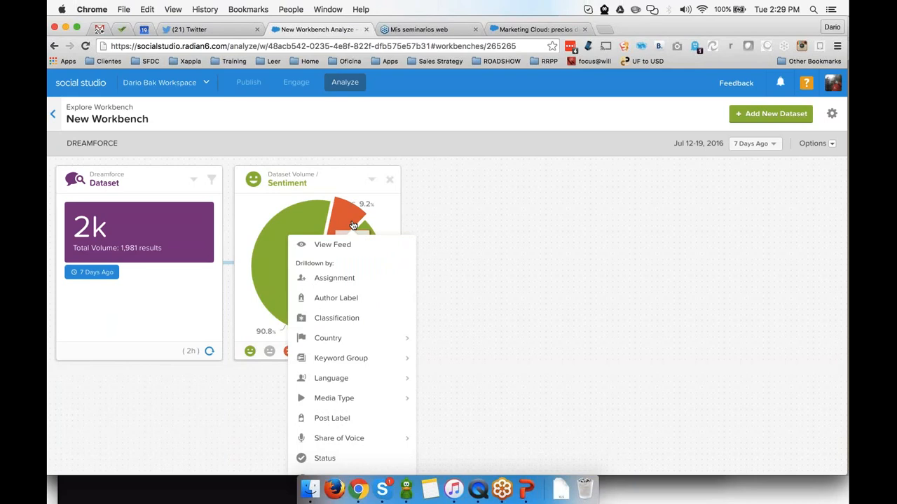
pyautogui.moveTo(369, 354)
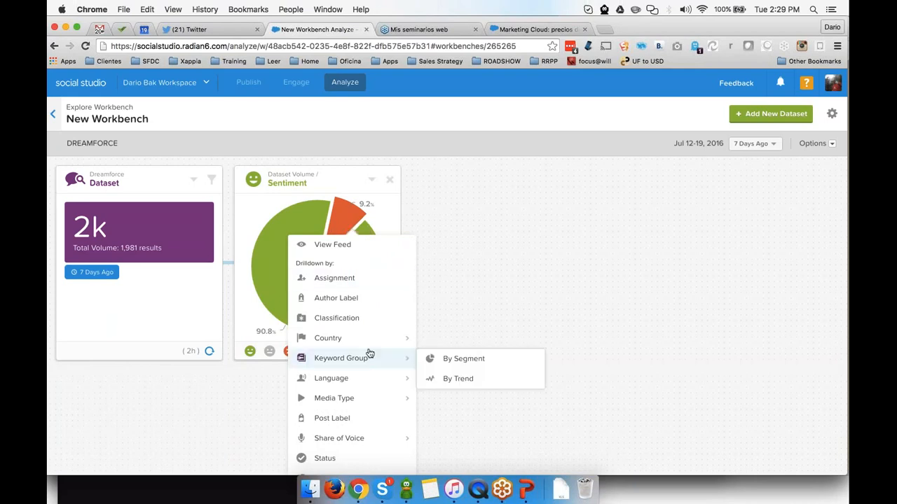
pyautogui.click(365, 339)
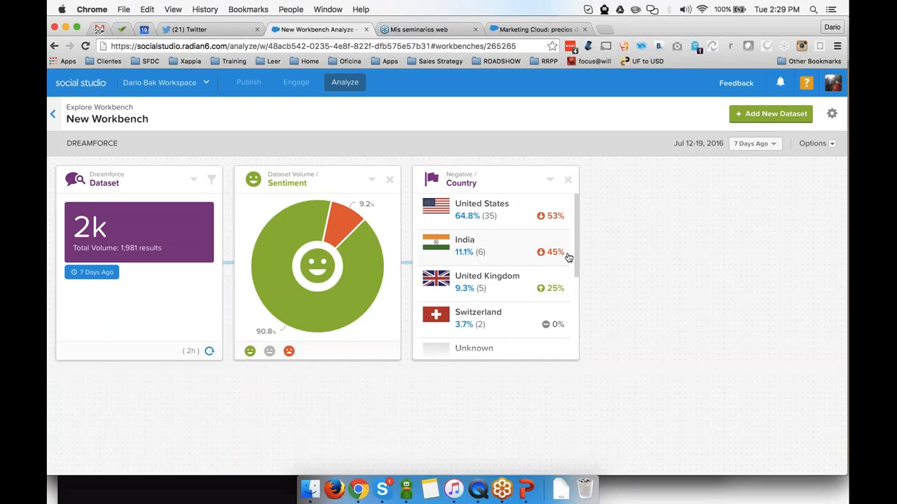
pyautogui.scroll(-2, 573, 265)
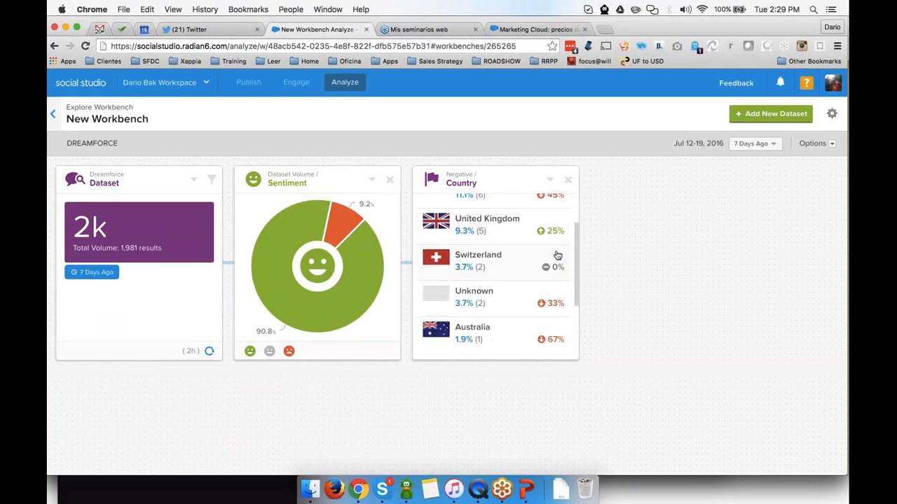
pyautogui.scroll(2, 557, 255)
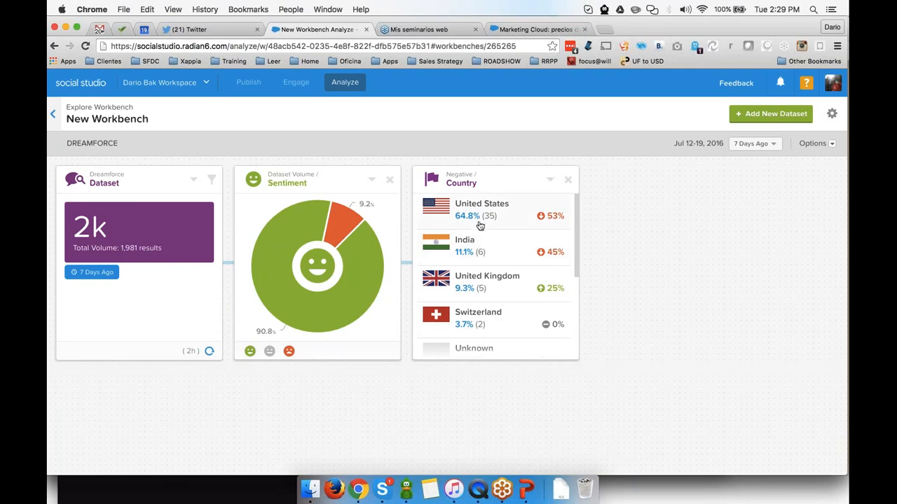
pyautogui.scroll(-4, 455, 266)
pyautogui.scroll(4, 455, 266)
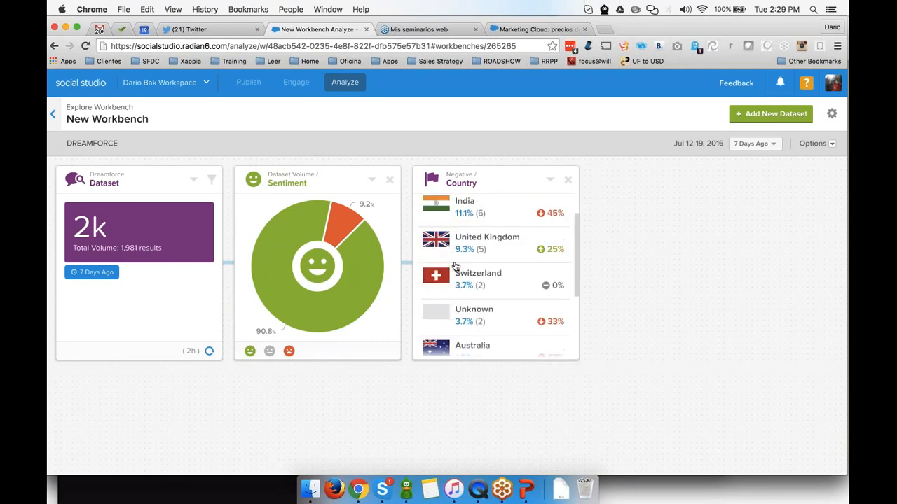
# - View the feed of negative Dreamforce posts from the United States and skim through it
pyautogui.click(447, 208)
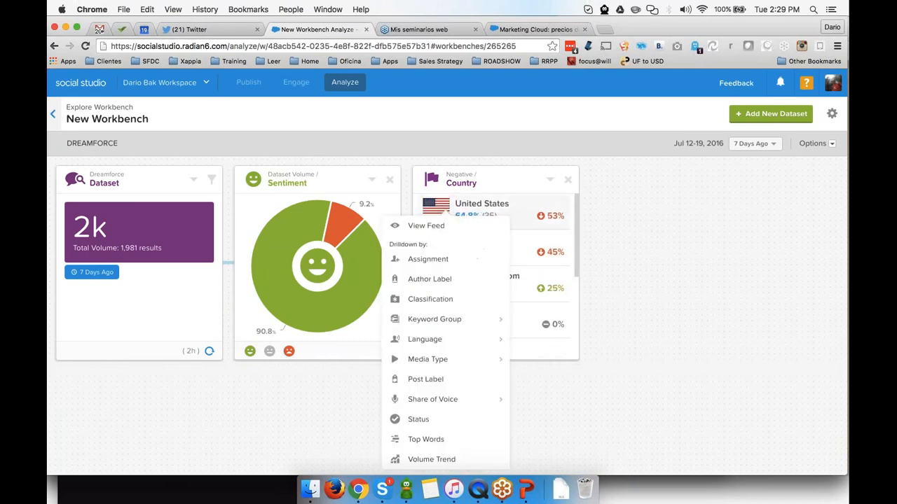
pyautogui.click(435, 227)
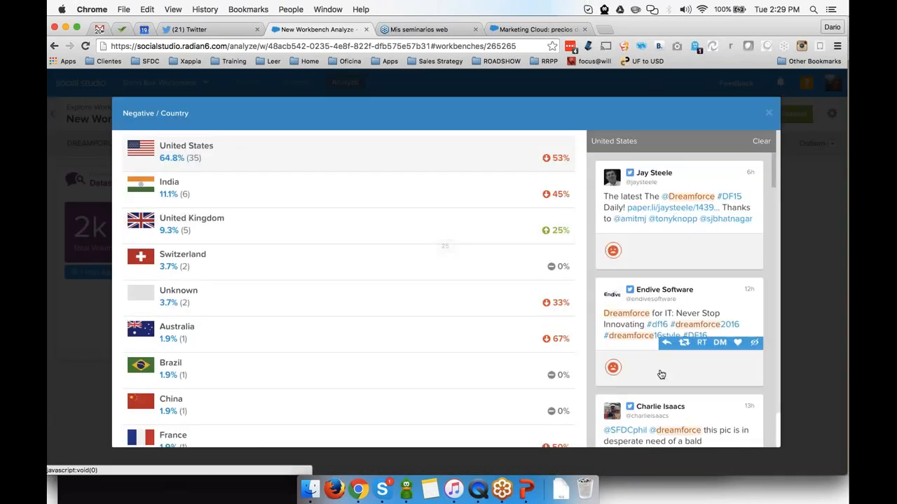
pyautogui.scroll(-8, 662, 375)
pyautogui.scroll(8, 661, 375)
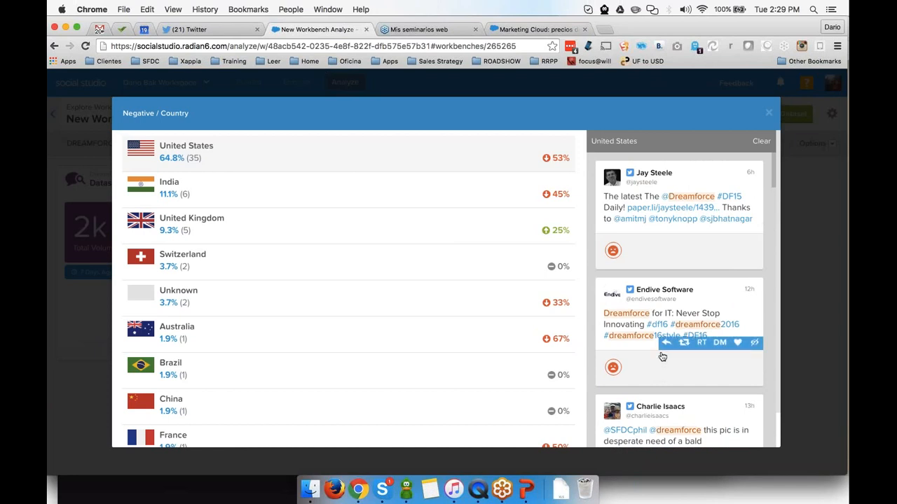
# - Inspect the activity and info of the first post in the United States feed, and close the post and the feed
pyautogui.click(641, 257)
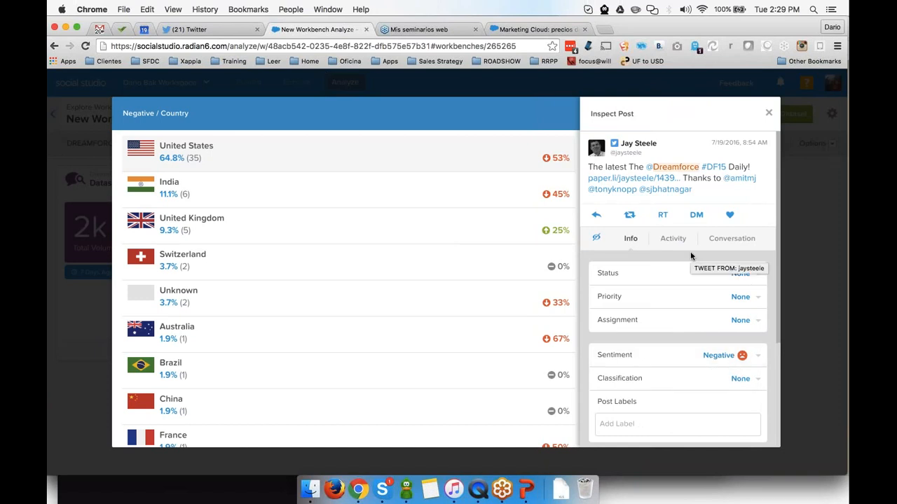
pyautogui.click(672, 238)
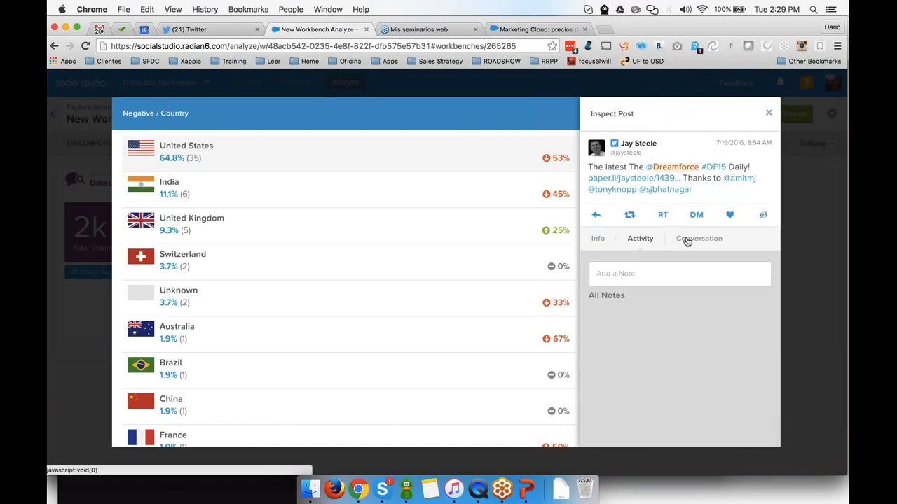
pyautogui.click(599, 239)
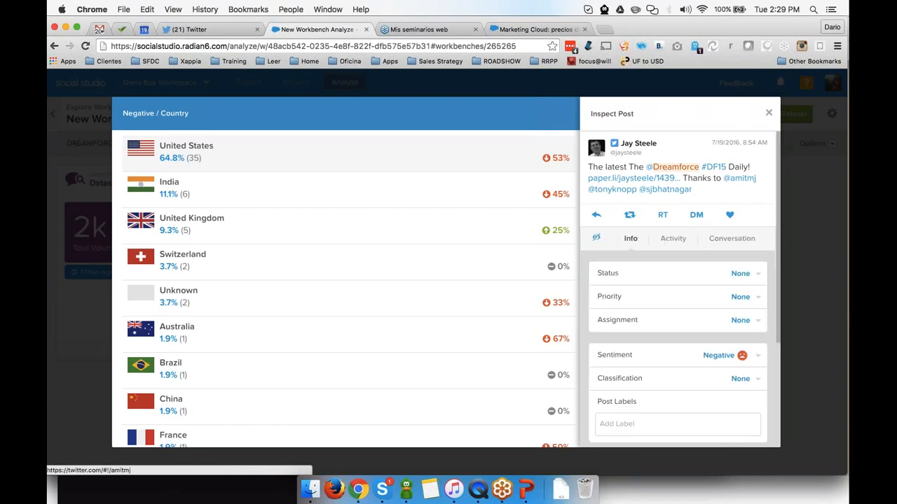
pyautogui.click(769, 113)
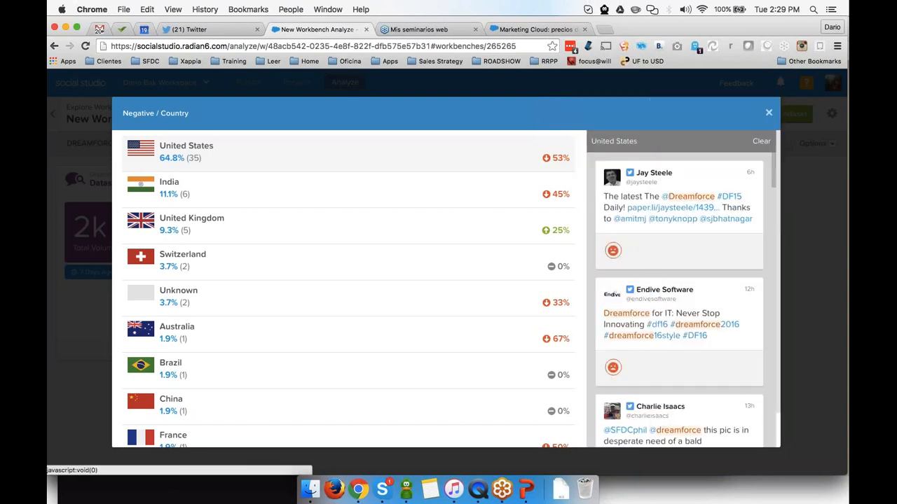
pyautogui.click(768, 112)
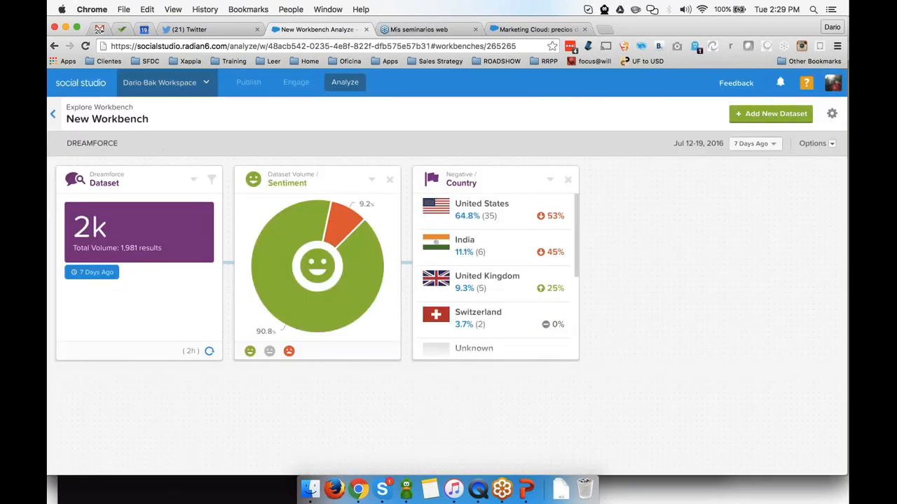
# - Go to the Publish calendar and review the details and statistics of the July 19 Facebook post about Dreamforce 2016
pyautogui.click(248, 82)
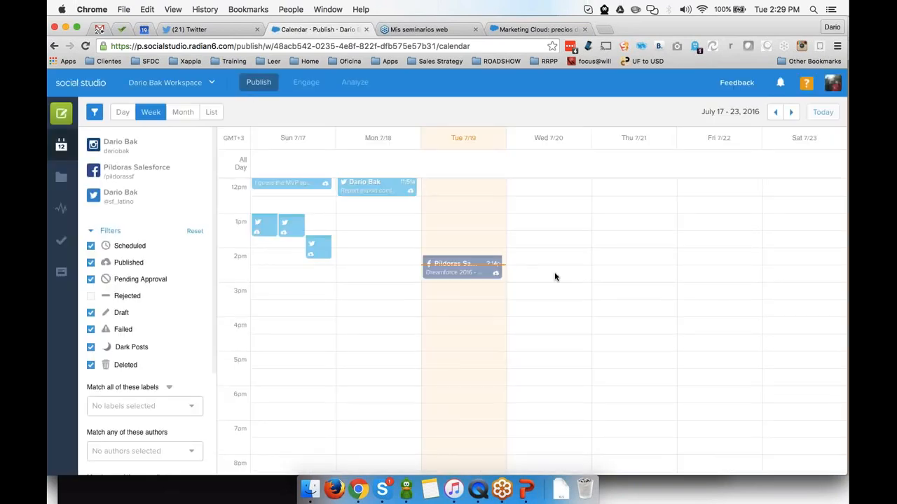
pyautogui.click(474, 276)
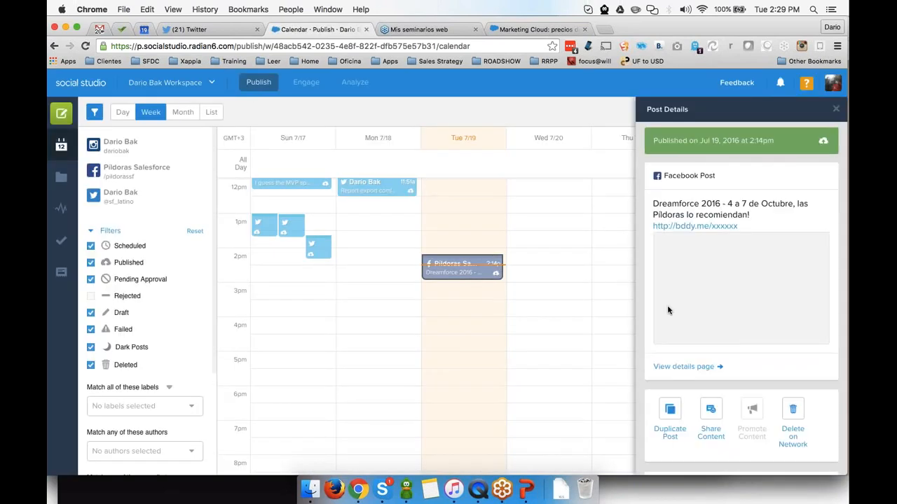
pyautogui.scroll(-4, 669, 311)
pyautogui.scroll(-5, 669, 314)
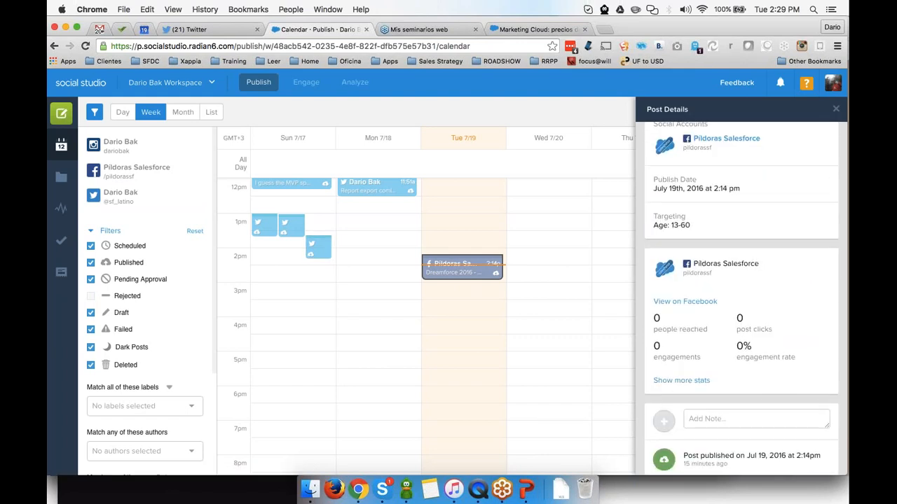
pyautogui.scroll(3, 291, 265)
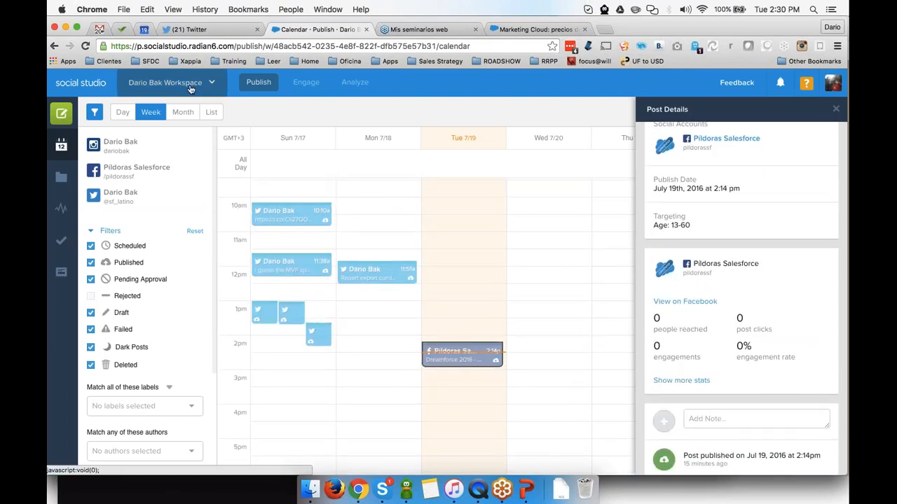
pyautogui.click(168, 82)
pyautogui.click(472, 247)
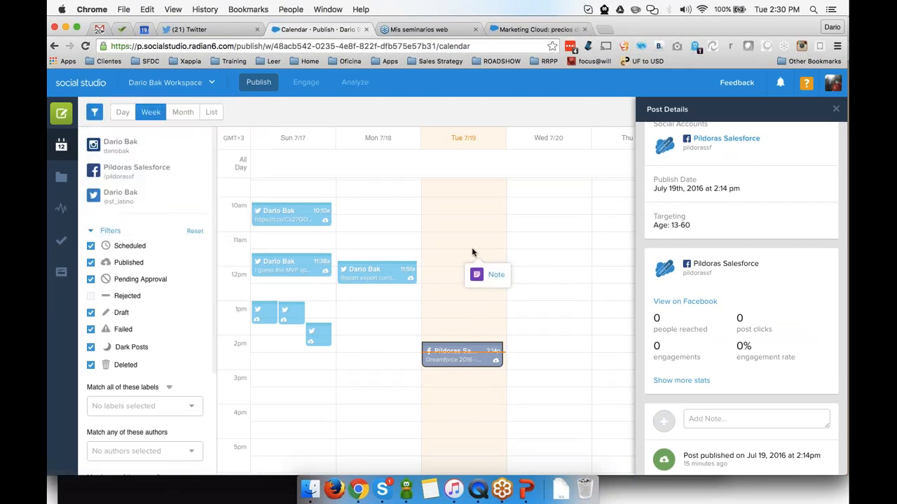
# - Go to Engage and view the macros available for the first post in the Dreamforce column
pyautogui.click(298, 84)
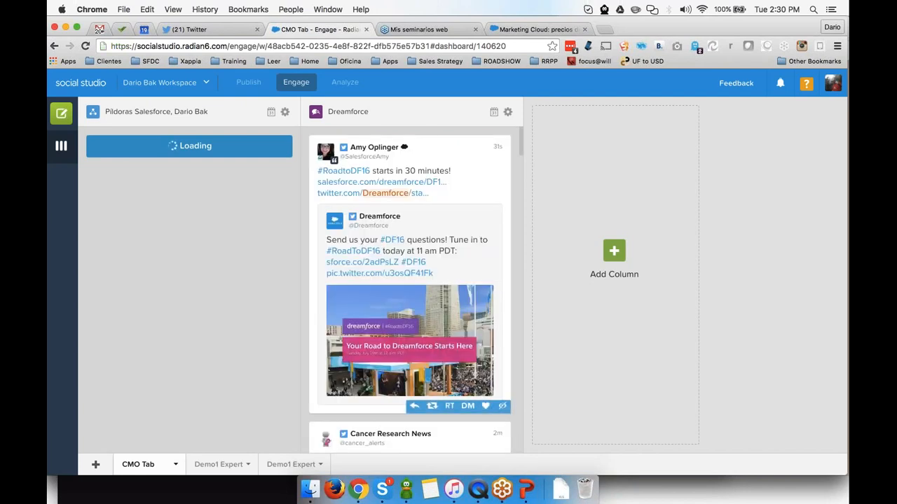
pyautogui.click(435, 158)
pyautogui.scroll(-2, 739, 280)
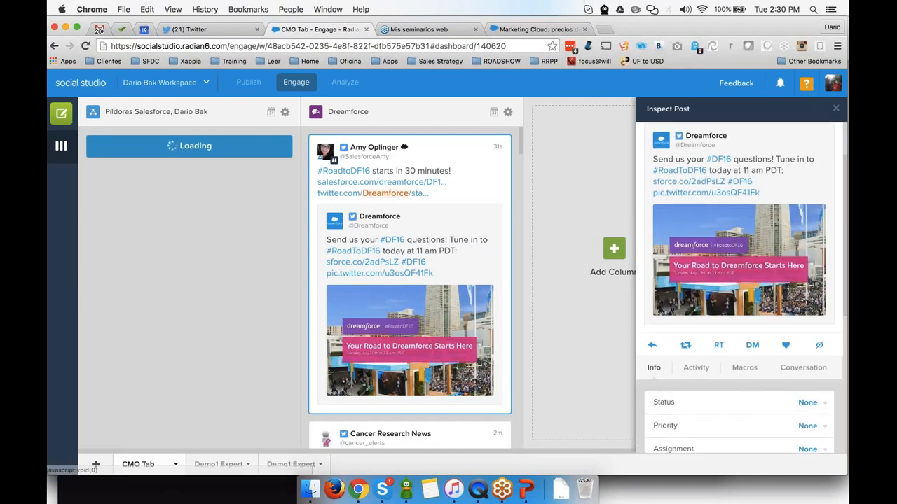
pyautogui.click(744, 372)
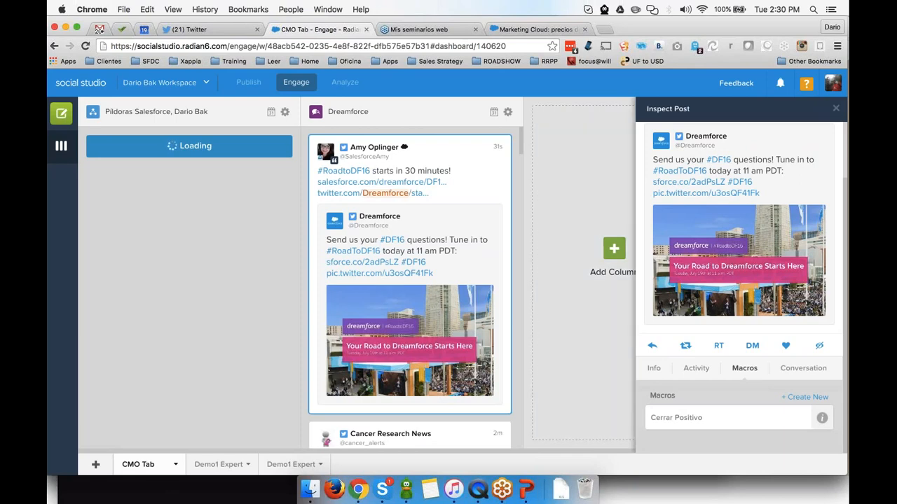
# - Switch to the Xappia workspace and apply the "Crear caso en Salesforce" macro to the first post in the Andesmar column
pyautogui.click(190, 88)
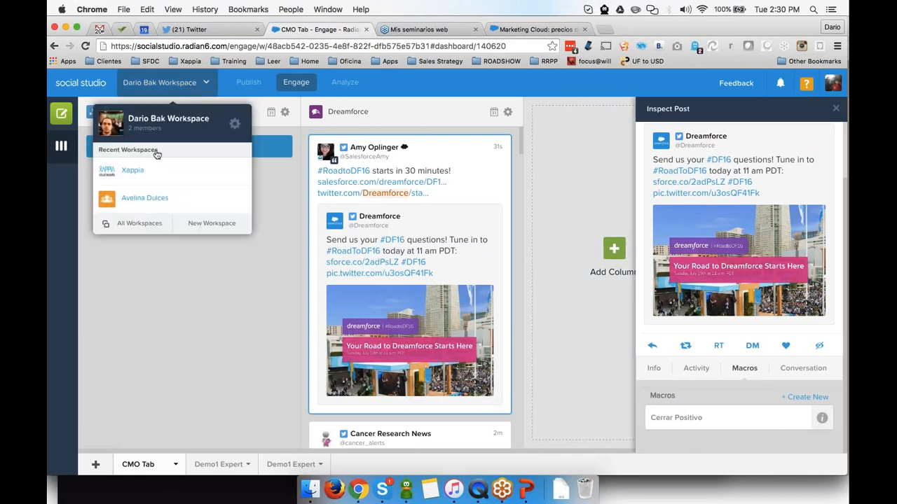
pyautogui.click(149, 173)
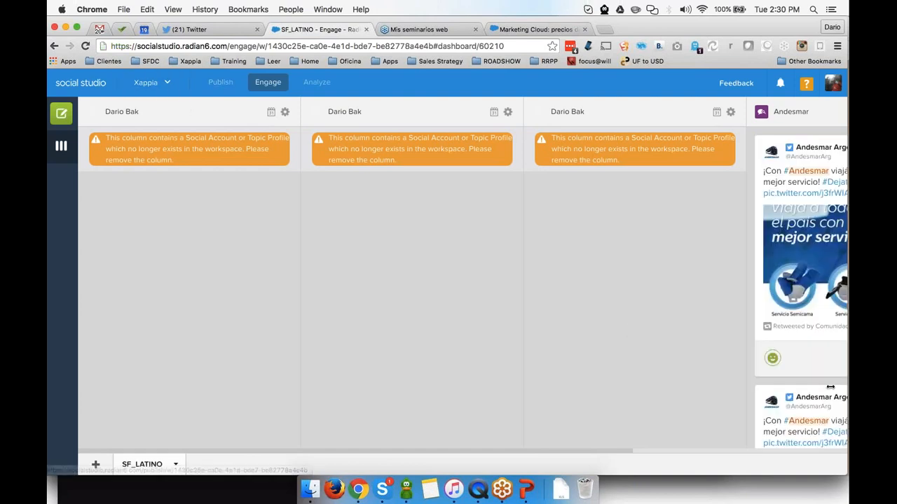
pyautogui.click(798, 159)
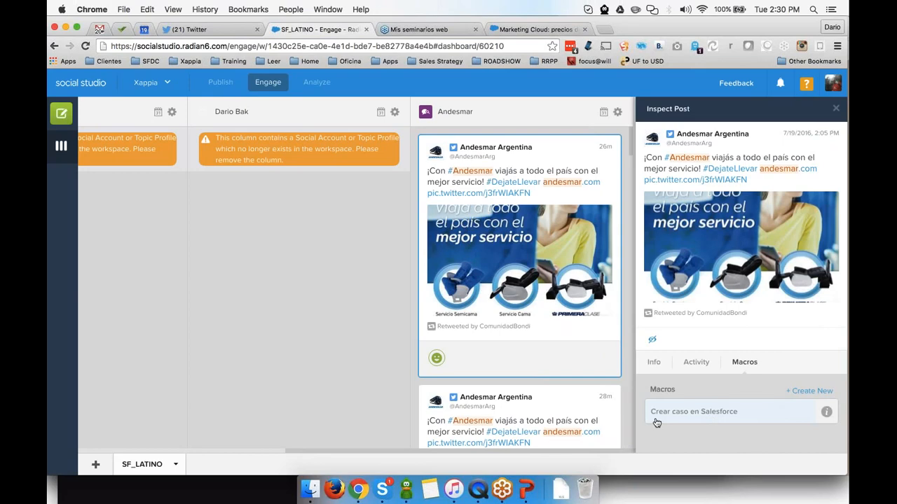
pyautogui.click(715, 416)
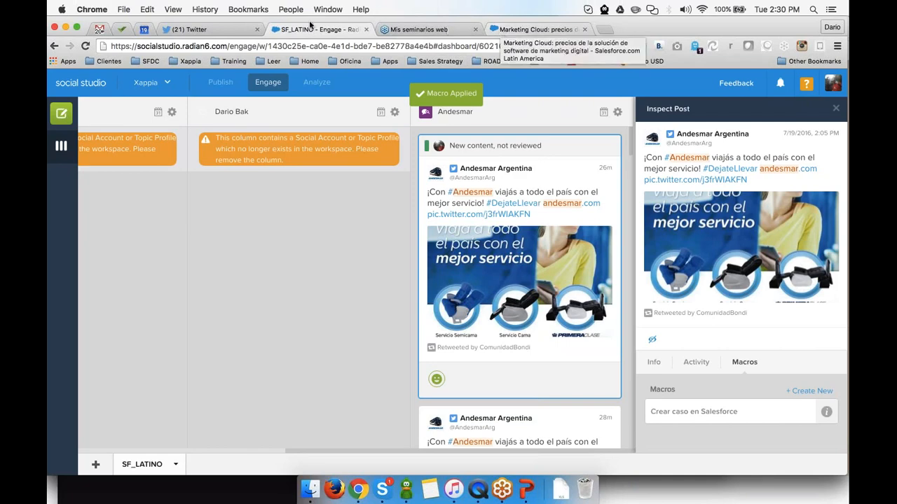
# - Return to the previous personal workspace in Engage and load the new post in the Dreamforce column
pyautogui.click(151, 82)
pyautogui.click(134, 171)
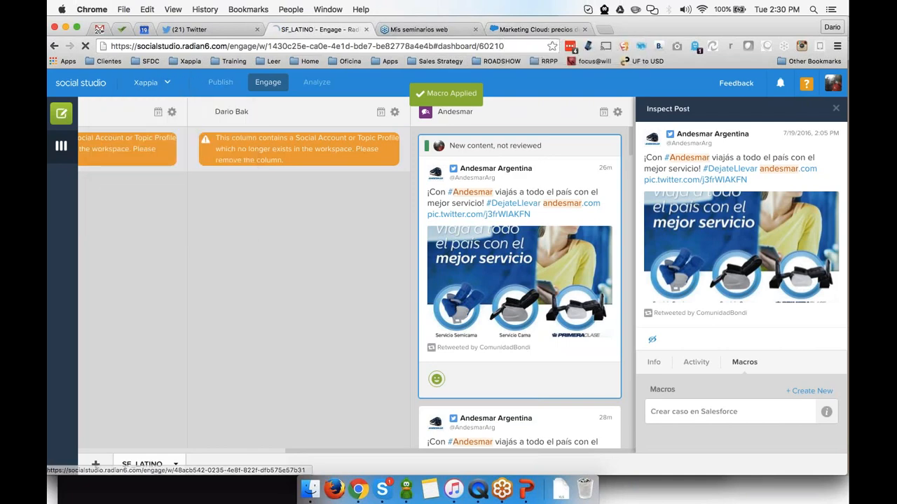
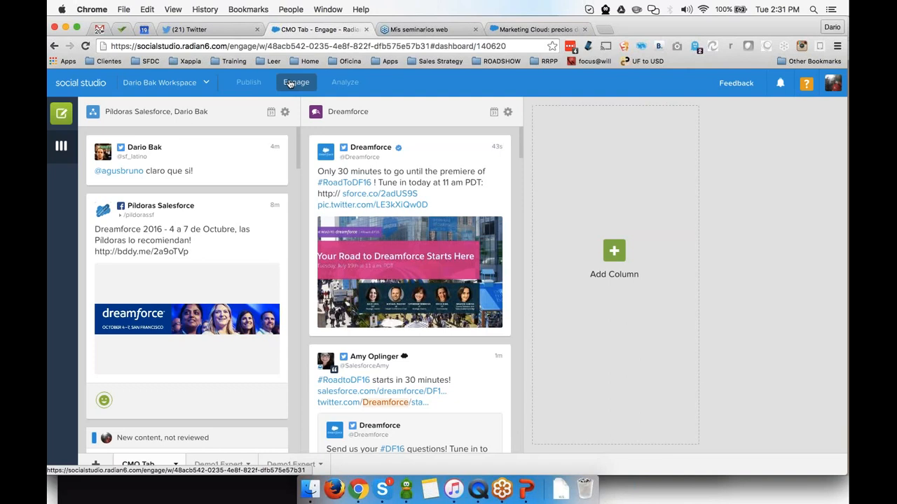
pyautogui.moveTo(141, 178)
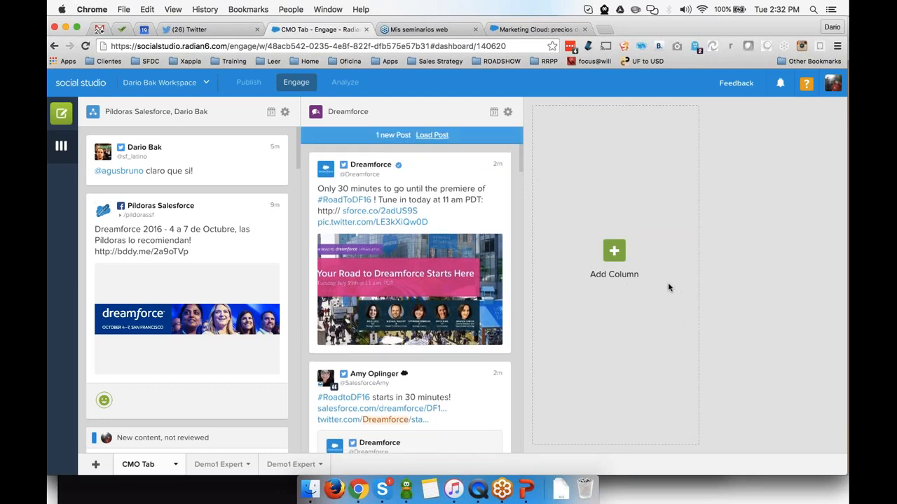
pyautogui.click(431, 135)
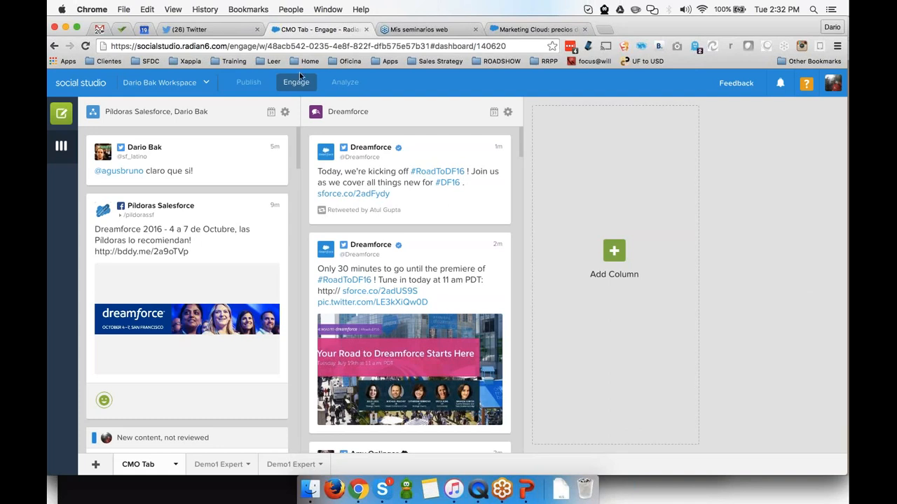
# - Inspect the first post in the social accounts column and open a blank Facebook post in Publish
pyautogui.click(178, 182)
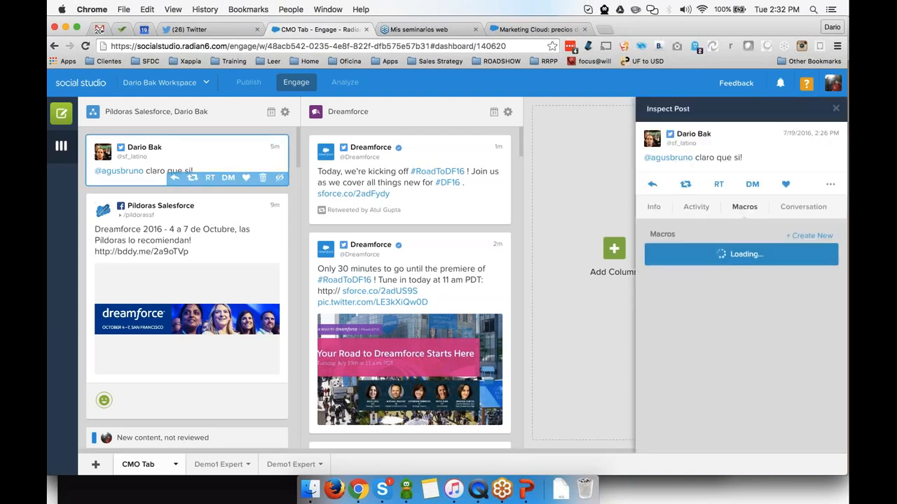
pyautogui.click(248, 82)
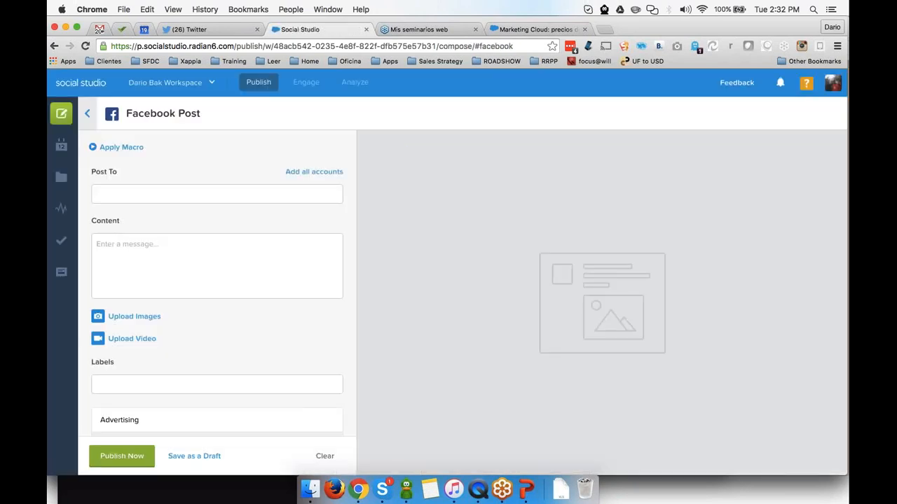
# - Add the Coremetrics parameters to the web analytics profile of the Facebook post
pyautogui.scroll(-5, 282, 308)
pyautogui.scroll(-1, 283, 308)
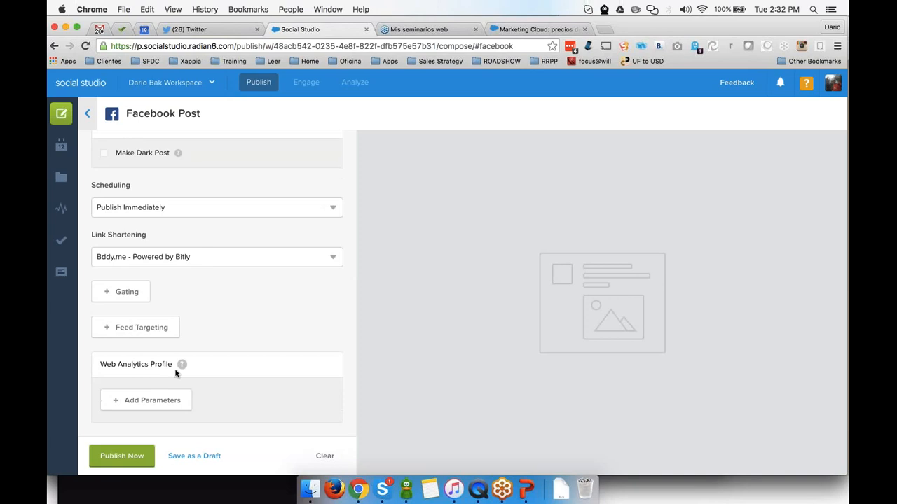
pyautogui.click(147, 398)
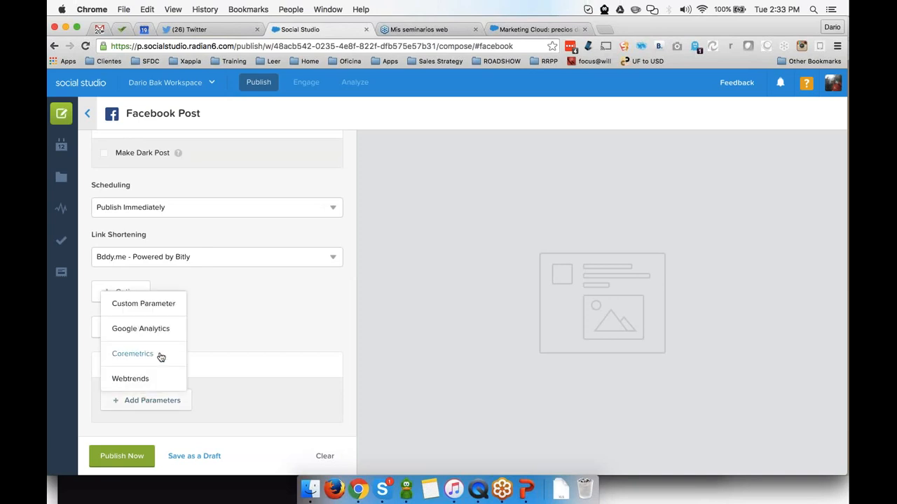
pyautogui.click(160, 356)
pyautogui.click(284, 324)
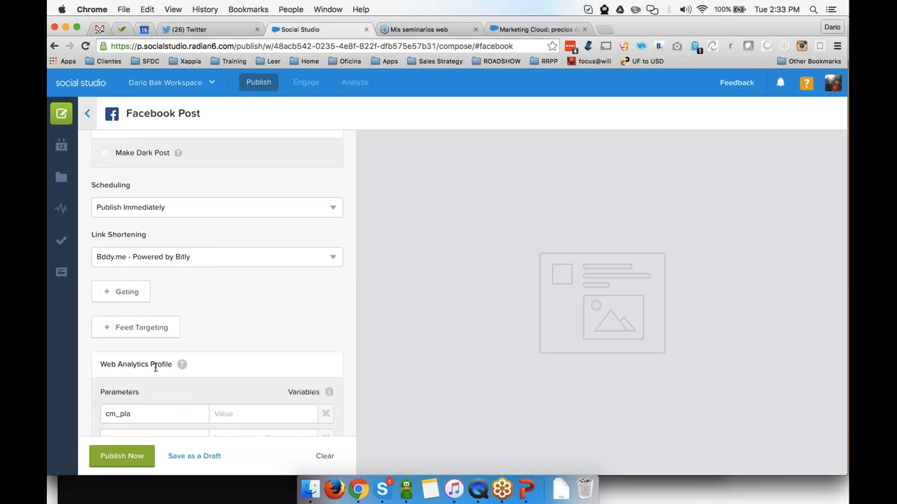
# - Add the Webtrends parameters to the post's web analytics profile
pyautogui.scroll(-1, 162, 379)
pyautogui.scroll(-3, 162, 379)
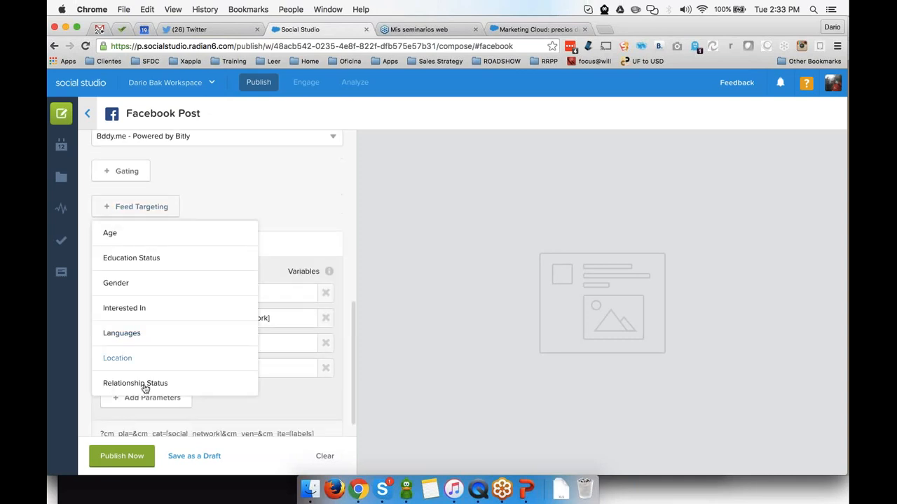
pyautogui.moveTo(133, 405)
pyautogui.click(131, 375)
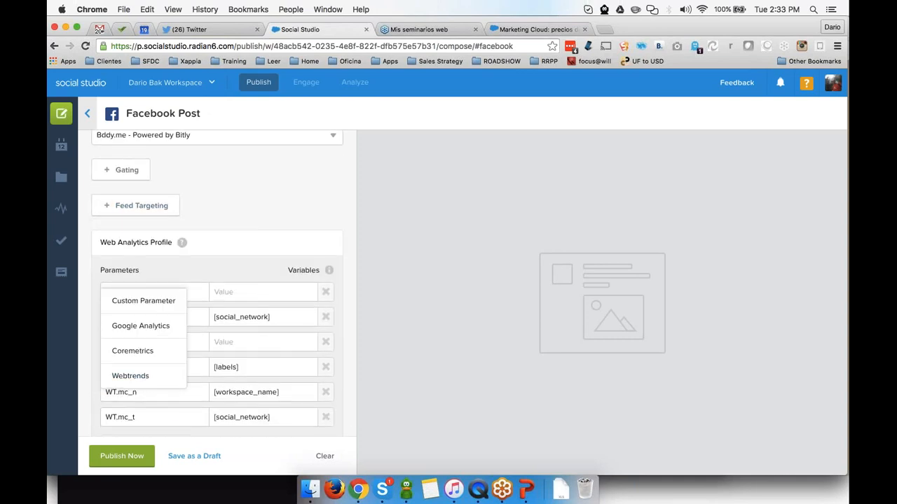
pyautogui.scroll(-3, 270, 364)
pyautogui.click(305, 359)
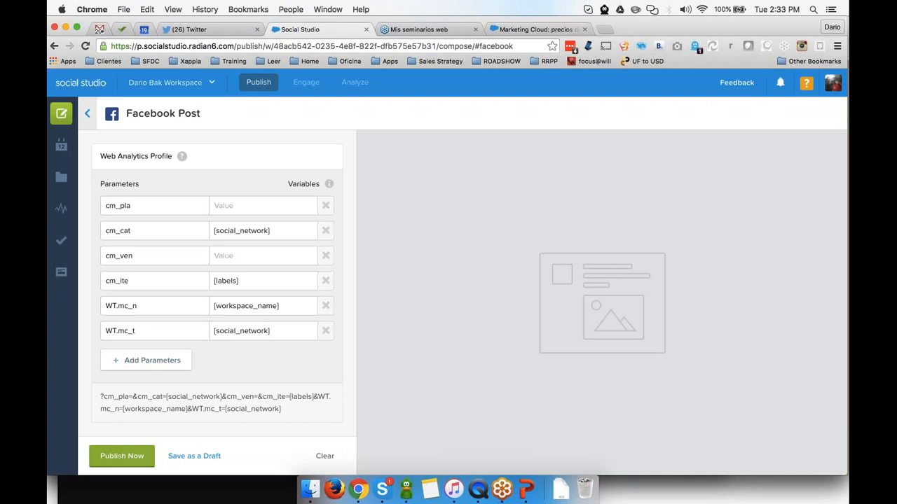
# - Remove all Coremetrics and Webtrends parameters from the web analytics profile
pyautogui.click(325, 205)
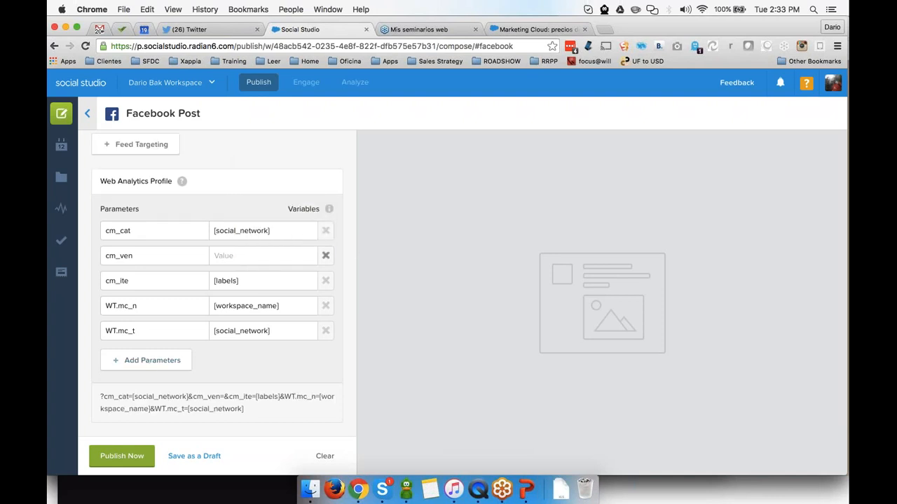
pyautogui.click(325, 231)
pyautogui.click(325, 255)
pyautogui.click(325, 282)
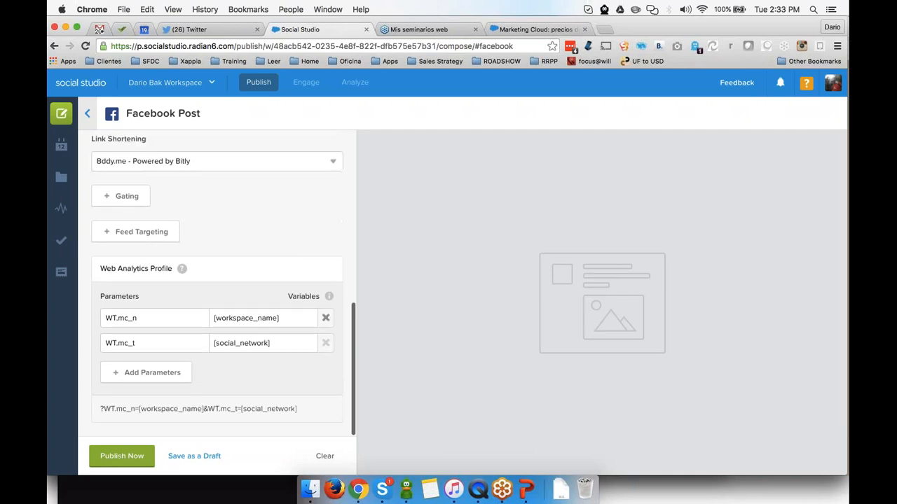
pyautogui.click(325, 317)
pyautogui.click(325, 342)
# - Add the Google Analytics parameters to the post's web analytics profile
pyautogui.click(176, 409)
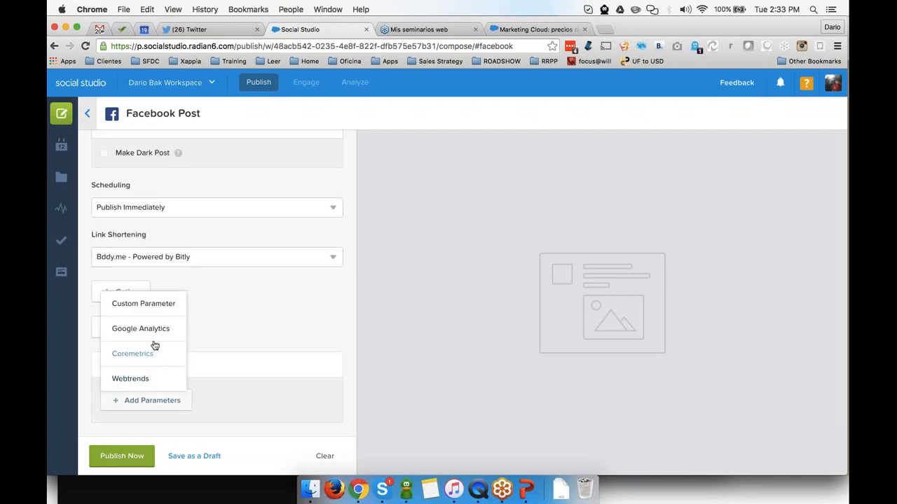
pyautogui.click(144, 332)
pyautogui.scroll(-3, 254, 325)
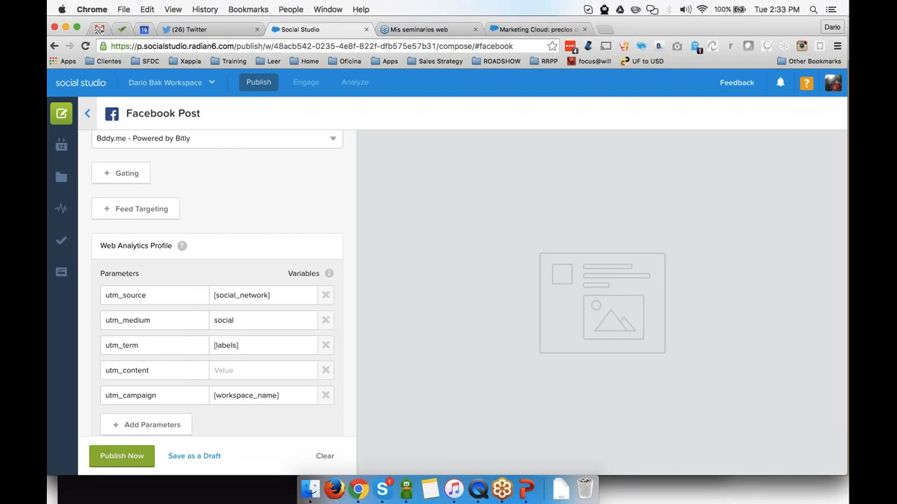
# - Remove all the utm parameters, from utm_source to utm_campaign, from the web analytics profile
pyautogui.click(325, 295)
pyautogui.click(325, 295)
pyautogui.click(326, 294)
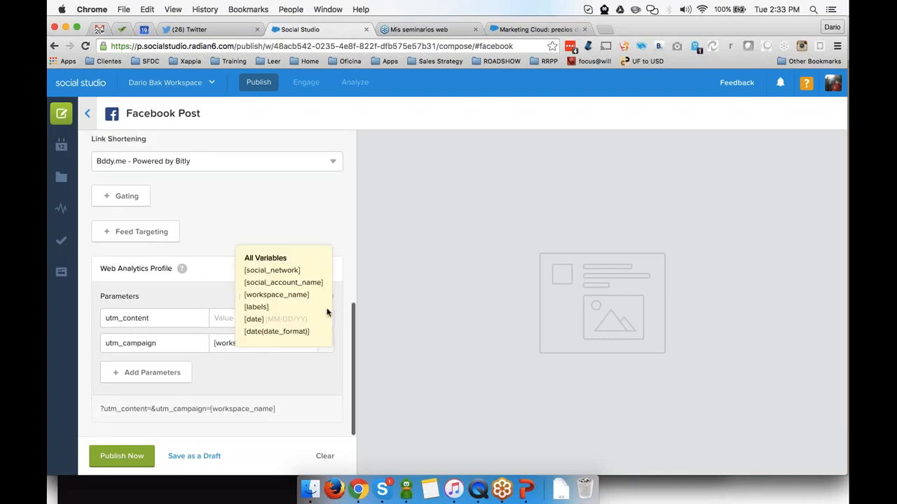
pyautogui.click(325, 318)
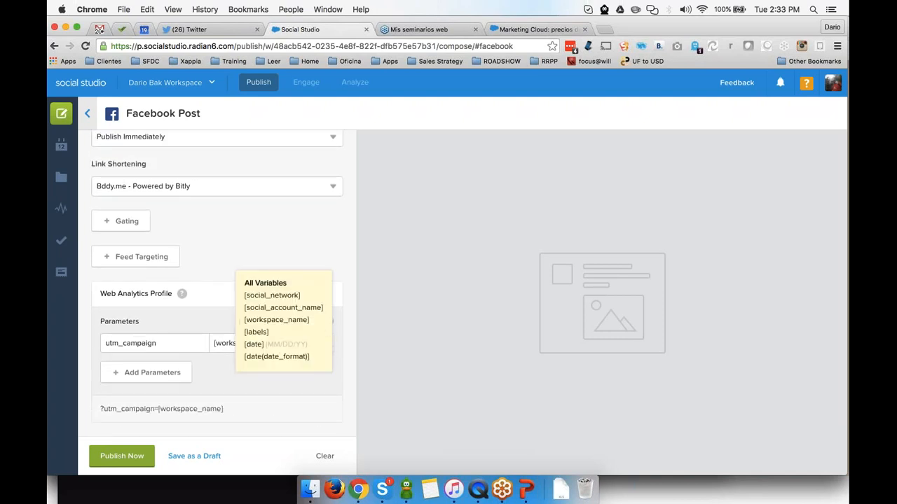
pyautogui.click(325, 343)
# - Add a blank custom parameter to the web analytics profile and start editing its key
pyautogui.click(146, 400)
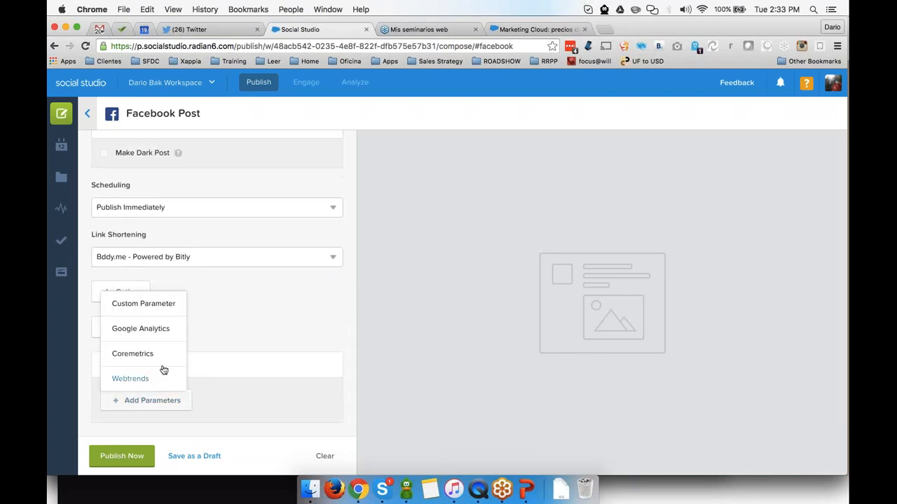
pyautogui.click(140, 304)
pyautogui.scroll(-2, 262, 303)
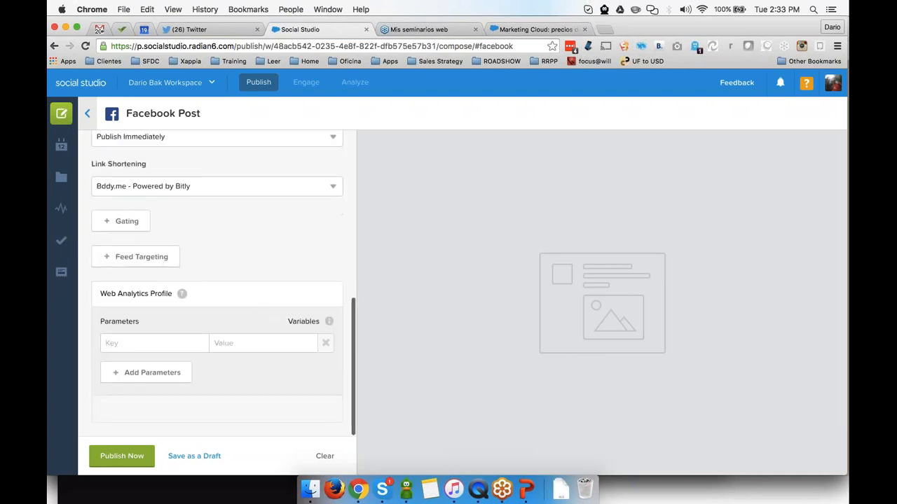
pyautogui.click(171, 348)
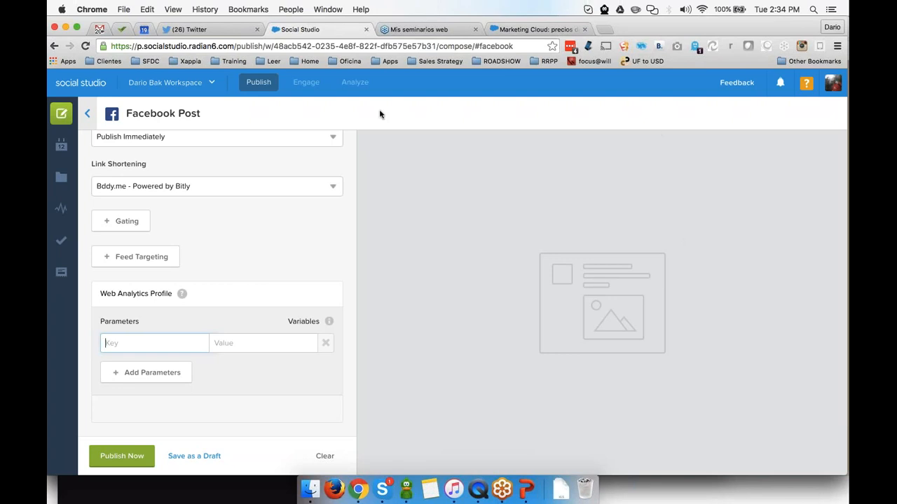
# - Go to Engage and review the filter settings of the Dreamforce column on the first Demo1 Expert dashboard
pyautogui.click(303, 88)
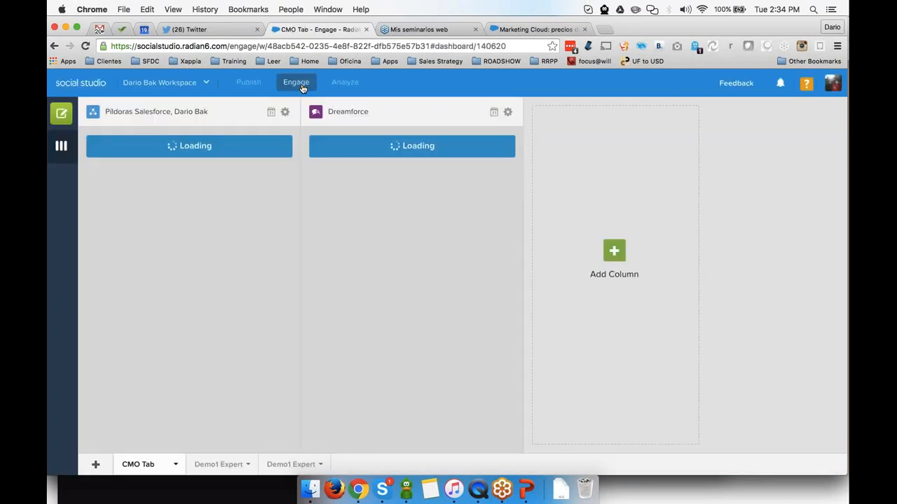
pyautogui.click(219, 464)
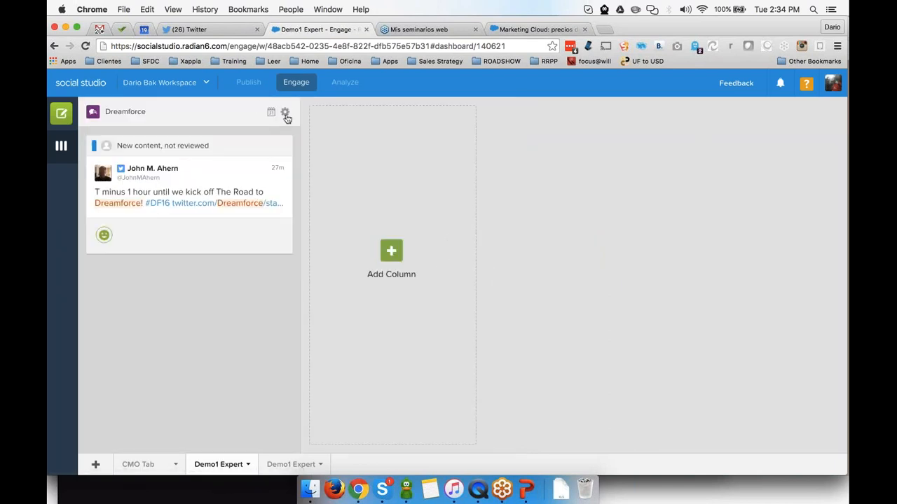
pyautogui.click(286, 114)
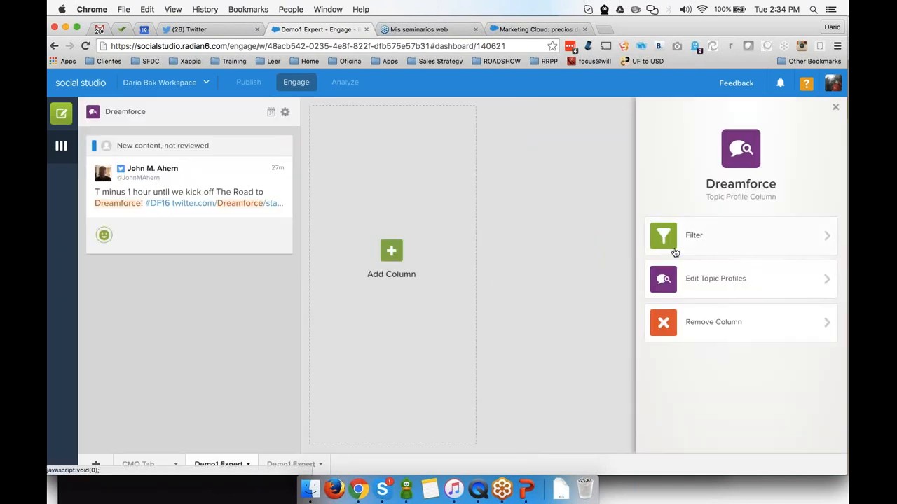
pyautogui.click(674, 249)
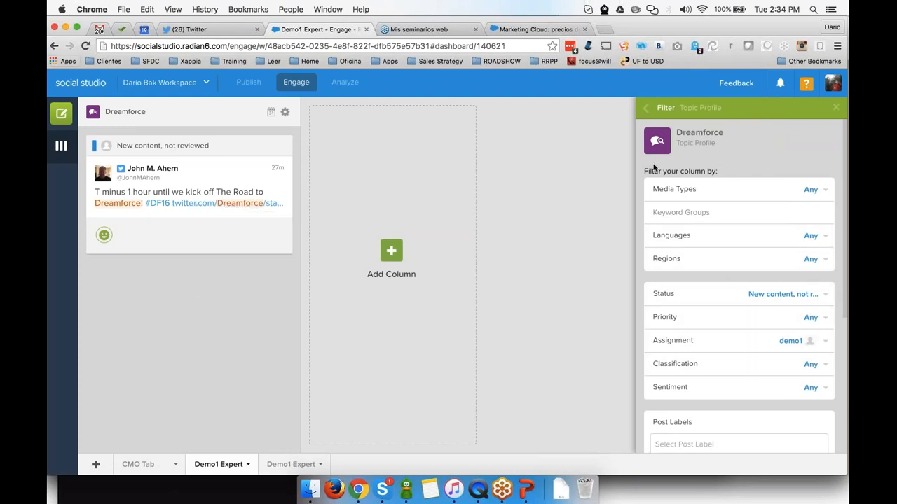
pyautogui.click(836, 108)
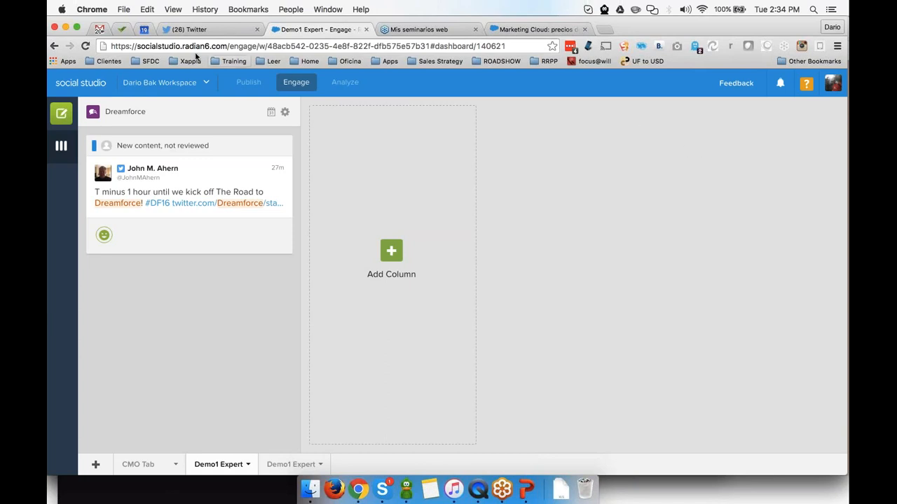
pyautogui.click(251, 82)
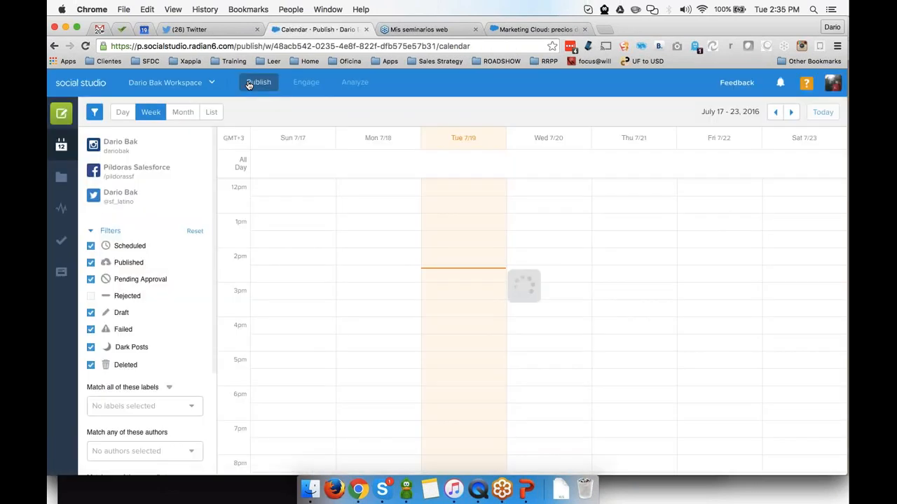
pyautogui.press('super+t')
pyautogui.write('www.')
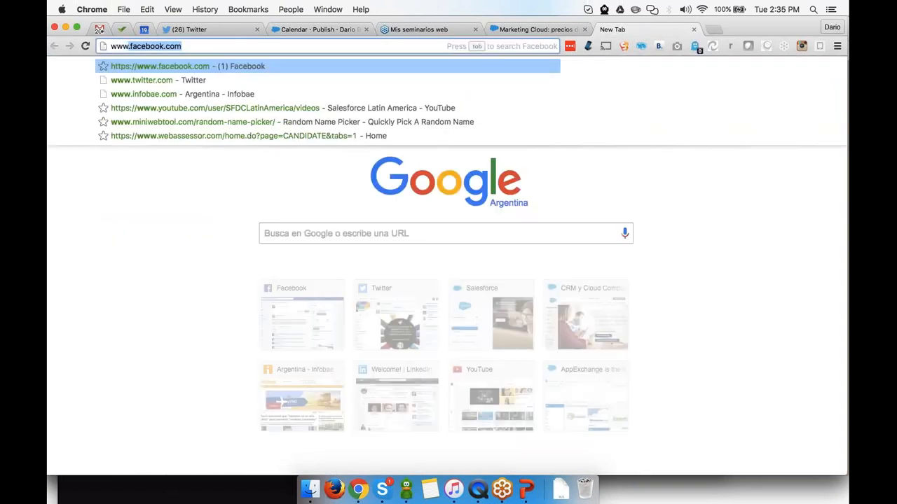
pyautogui.press('Return')
# - Return to the Publish calendar and examine the details and full statistics of the Facebook post published Tuesday 7/19 at 2:14 pm
pyautogui.click(306, 26)
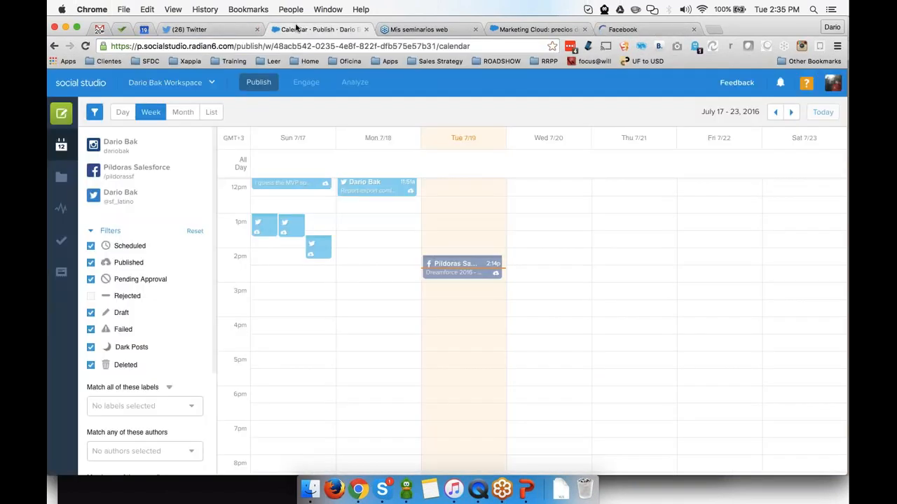
pyautogui.click(448, 269)
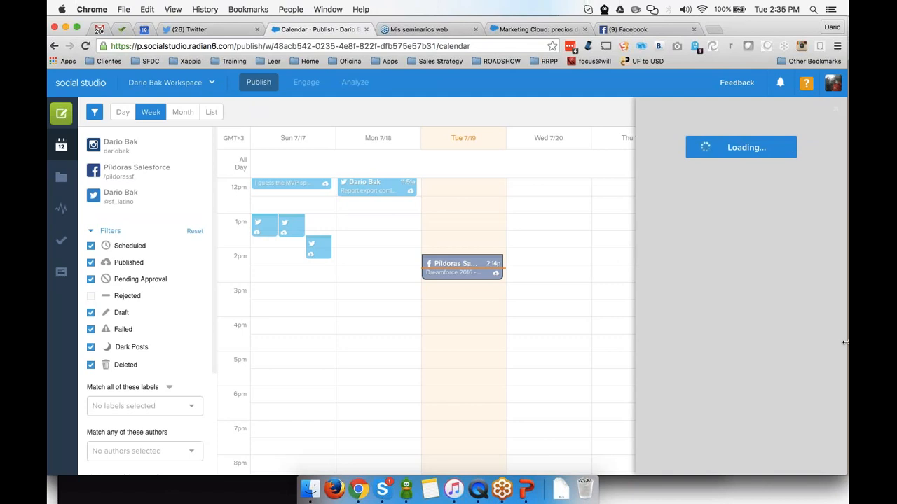
pyautogui.scroll(-10, 845, 343)
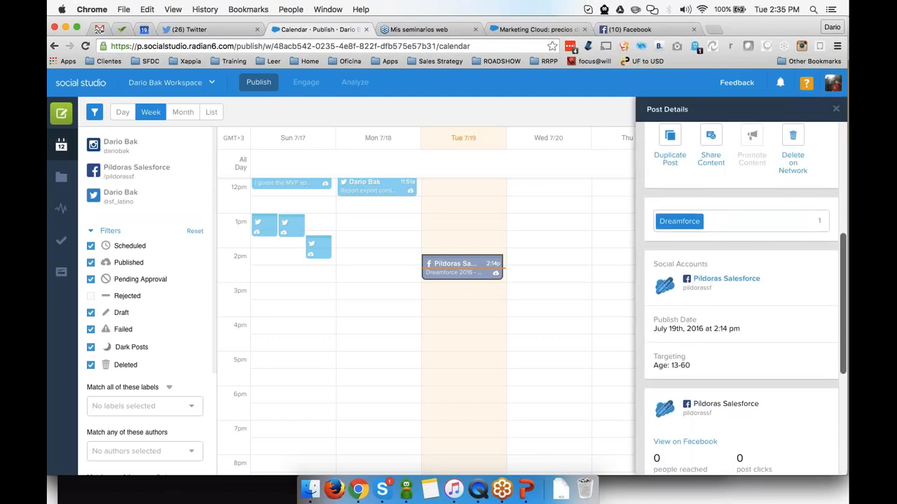
pyautogui.click(681, 308)
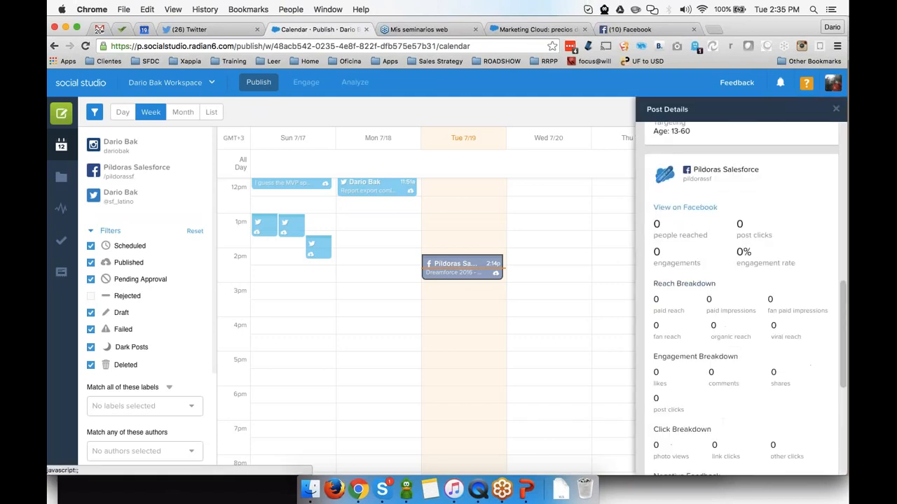
pyautogui.scroll(-3, 681, 308)
pyautogui.scroll(-5, 741, 297)
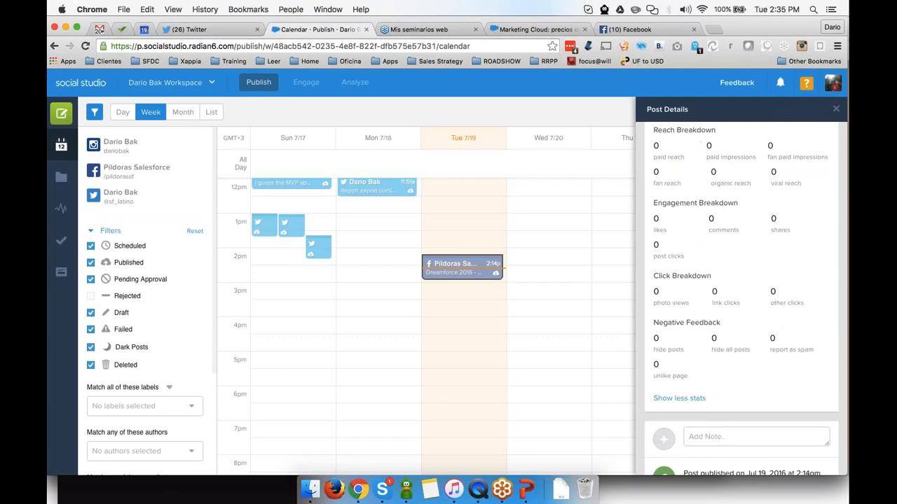
pyautogui.scroll(5, 741, 297)
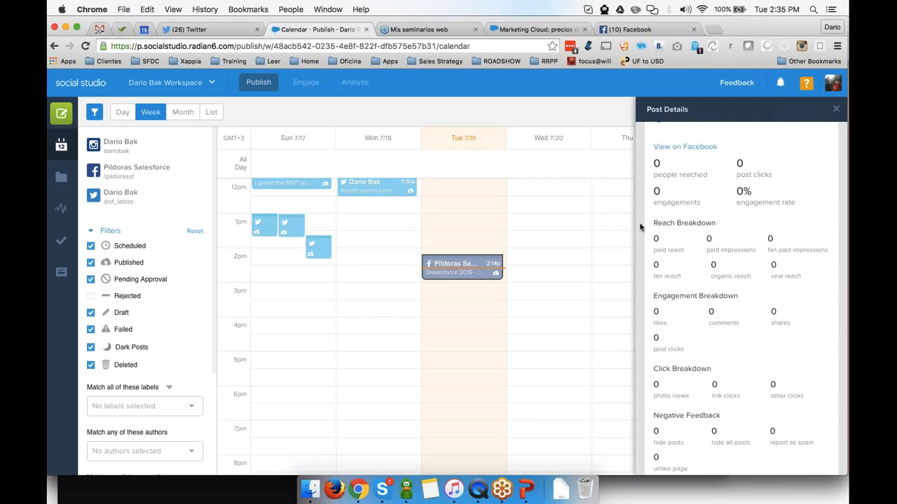
pyautogui.scroll(-5, 742, 297)
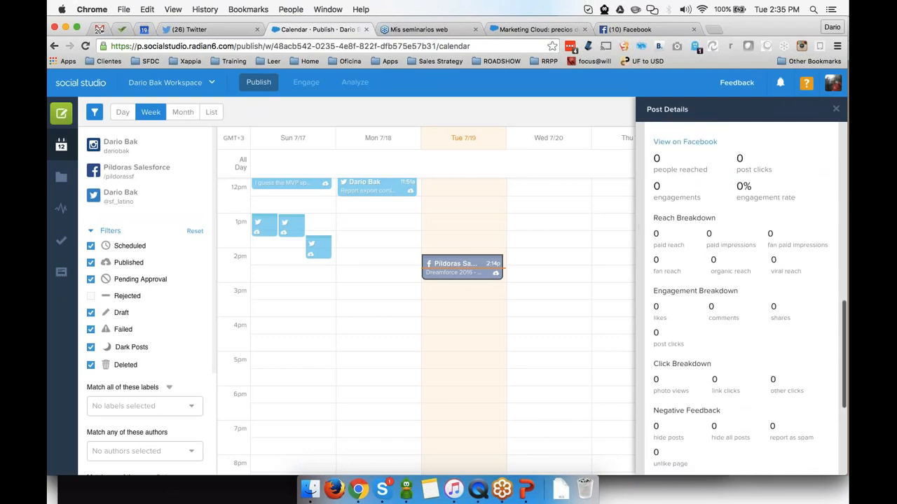
pyautogui.scroll(10, 741, 297)
pyautogui.scroll(2, 691, 272)
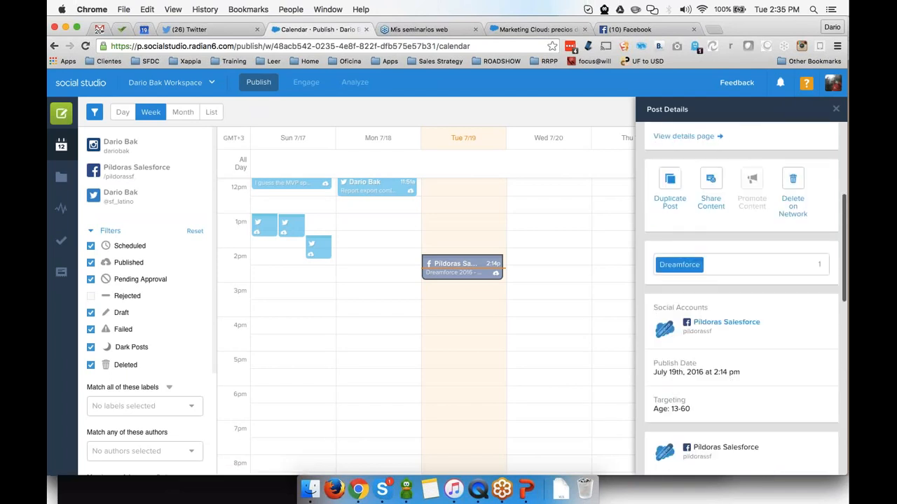
pyautogui.scroll(4, 691, 271)
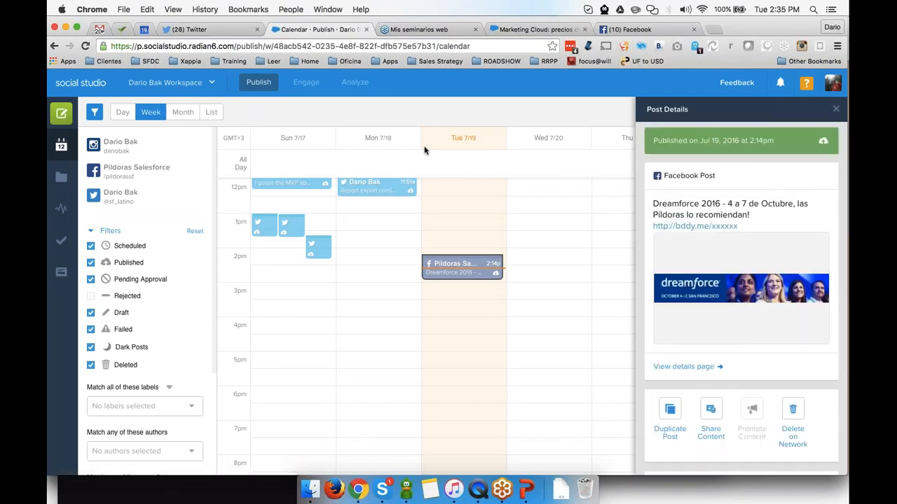
# - Add a social account column for the Pildoras Salesforce Facebook page to the CMO Tab dashboard in Engage
pyautogui.click(306, 87)
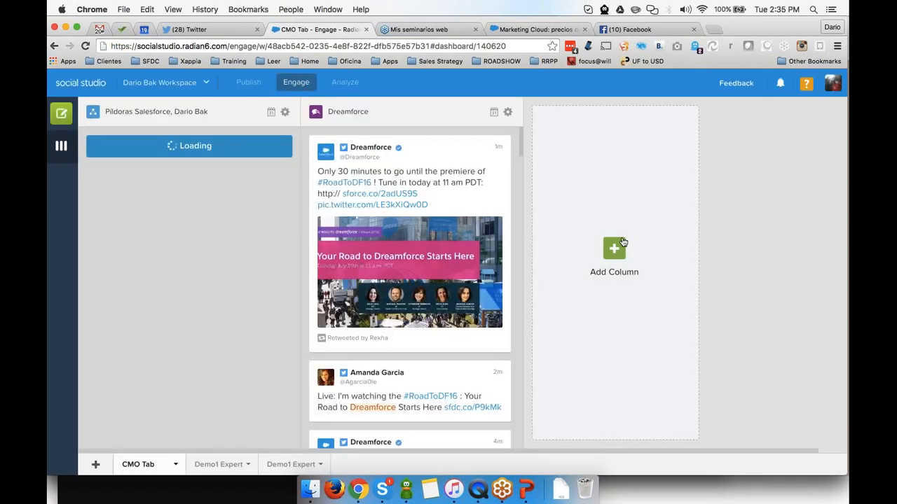
pyautogui.click(614, 248)
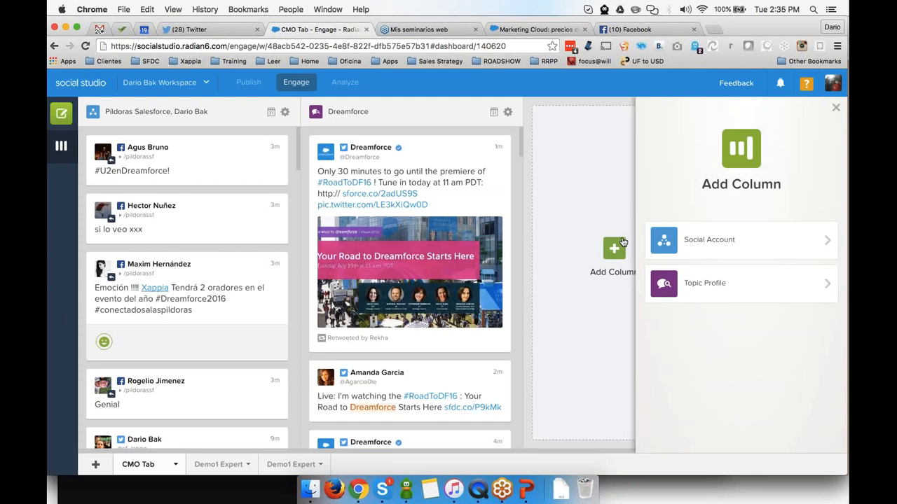
pyautogui.click(695, 247)
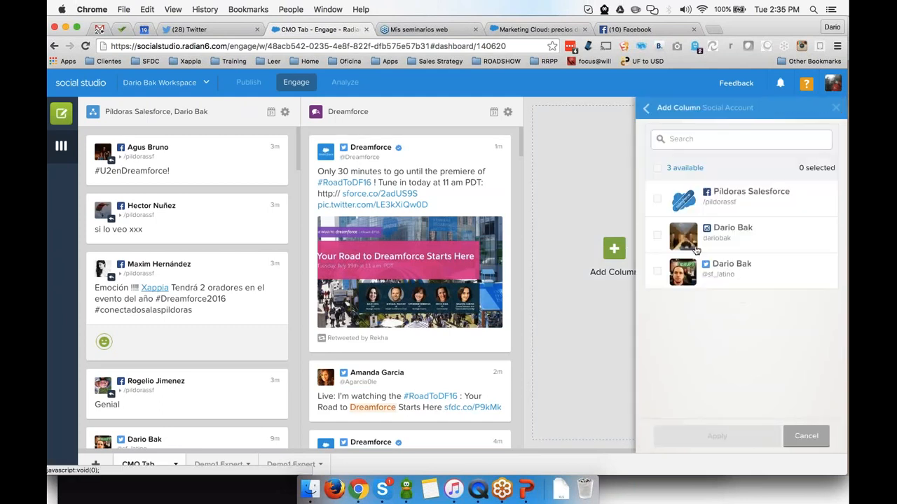
pyautogui.click(657, 199)
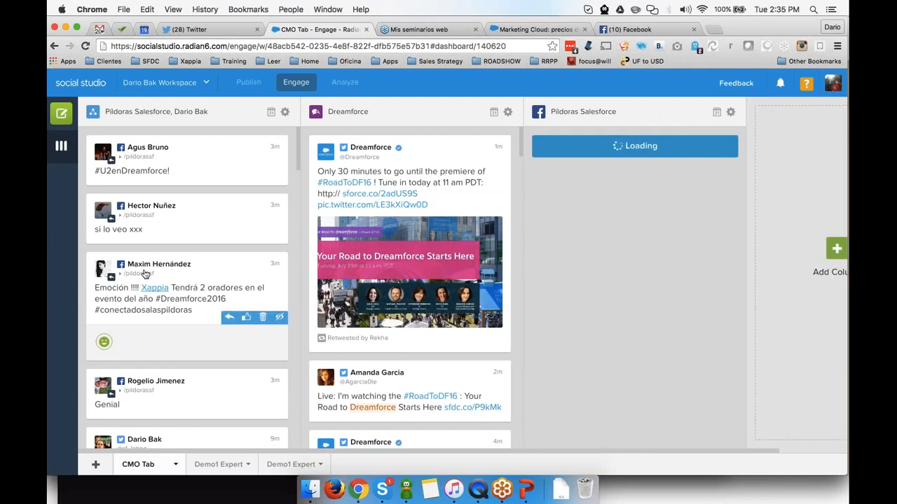
# - Inspect the Facebook comment about Xappia's two Dreamforce speakers, like it and open a public reply from Pildoras Salesforce
pyautogui.click(254, 270)
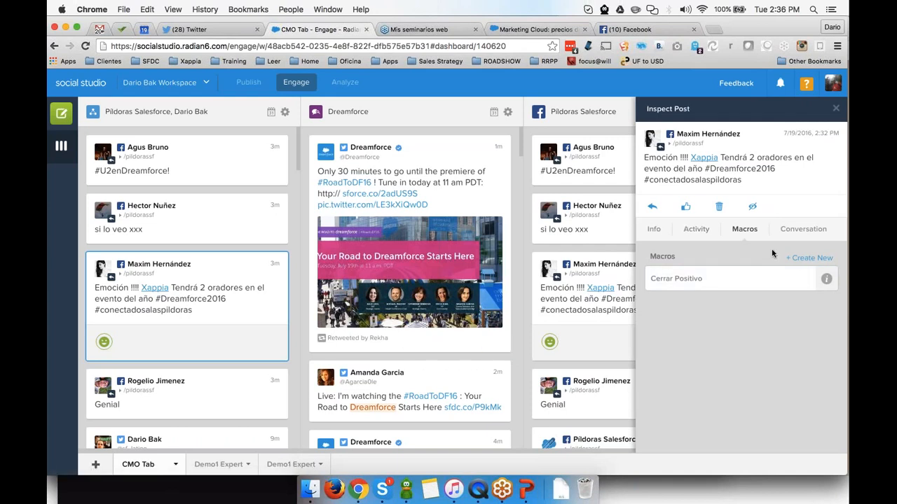
pyautogui.click(685, 208)
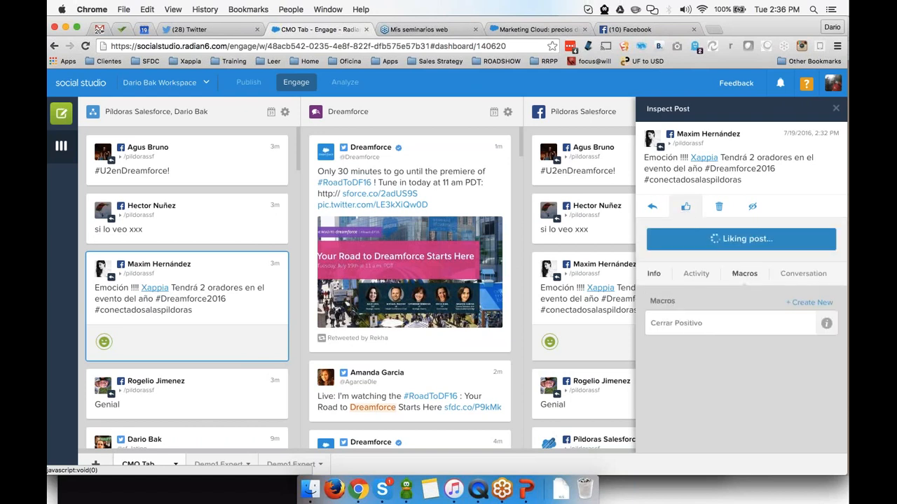
pyautogui.click(652, 208)
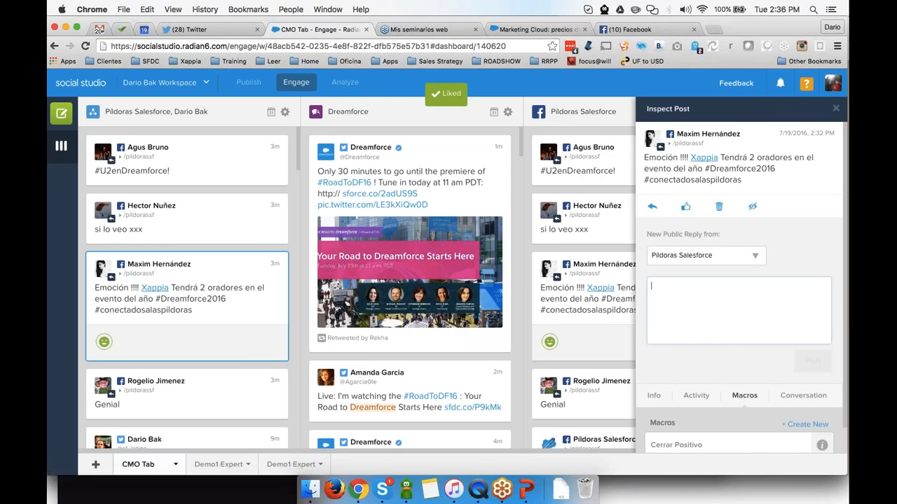
# - From the post's conversation, like the "#U2enDreamforce!" comment and adjust its sentiment to Positive
pyautogui.click(802, 395)
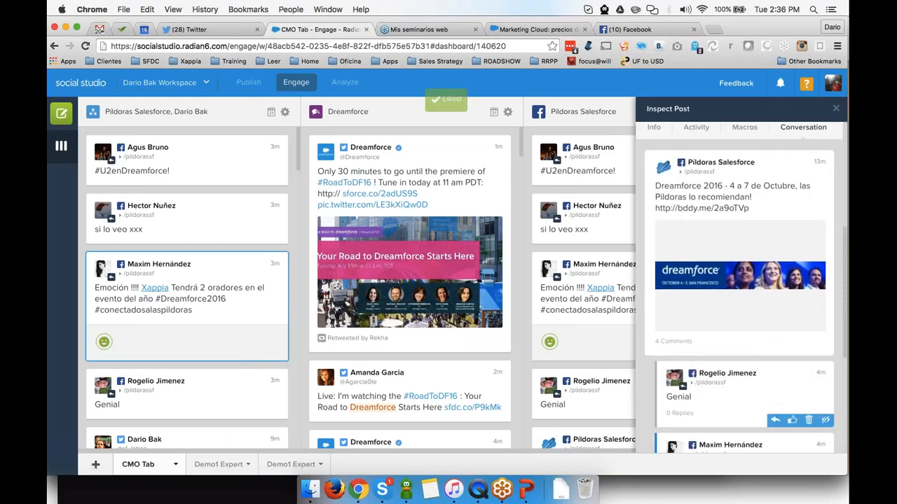
pyautogui.scroll(-2, 744, 413)
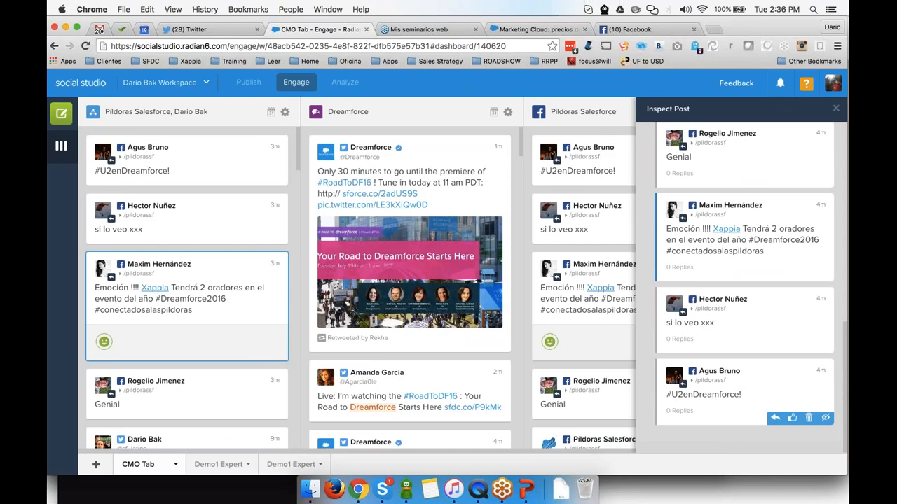
pyautogui.click(753, 378)
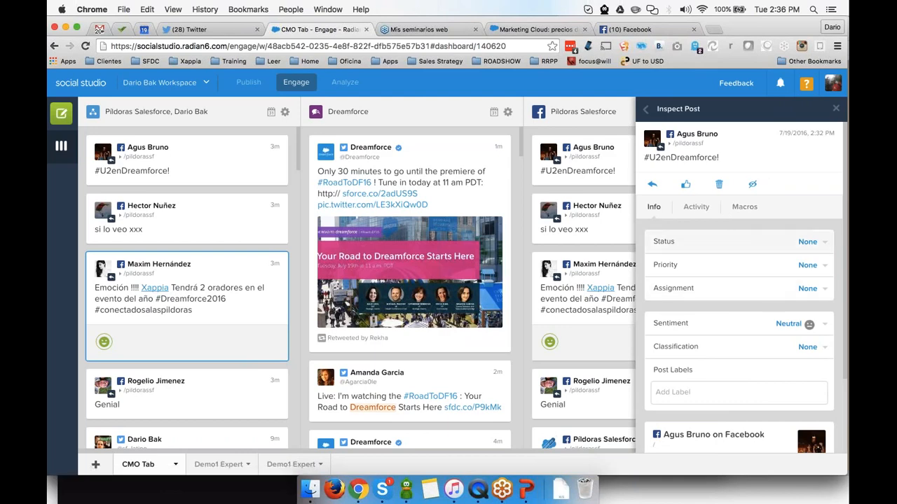
pyautogui.click(686, 186)
pyautogui.click(715, 368)
pyautogui.click(722, 310)
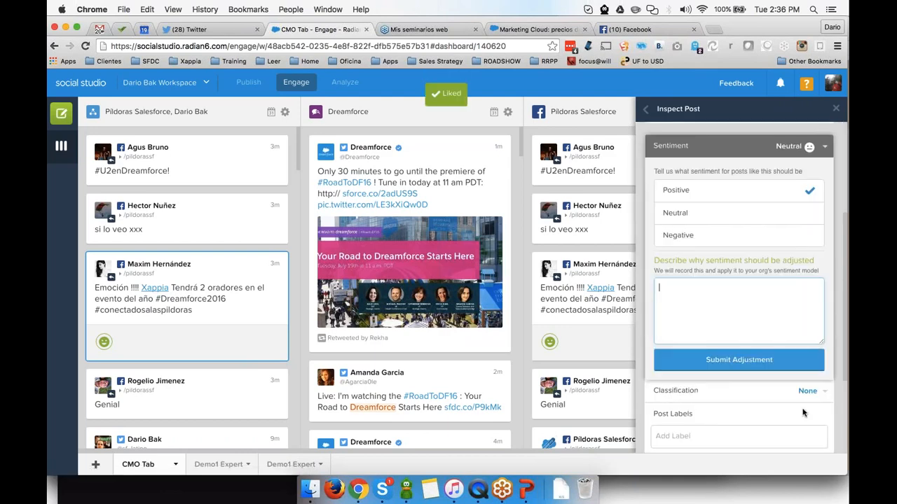
pyautogui.click(751, 357)
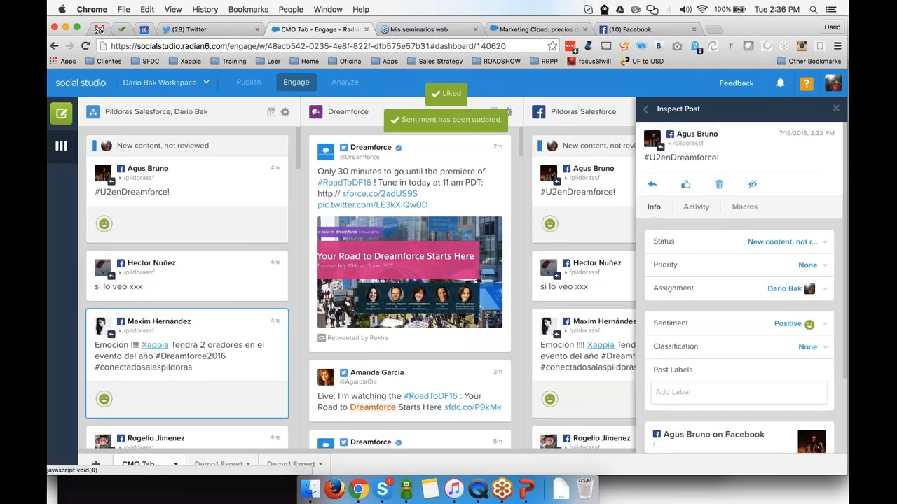
# - Inspect the "si lo veo xxx" comment from the same conversation and like it
pyautogui.scroll(-10, 650, 384)
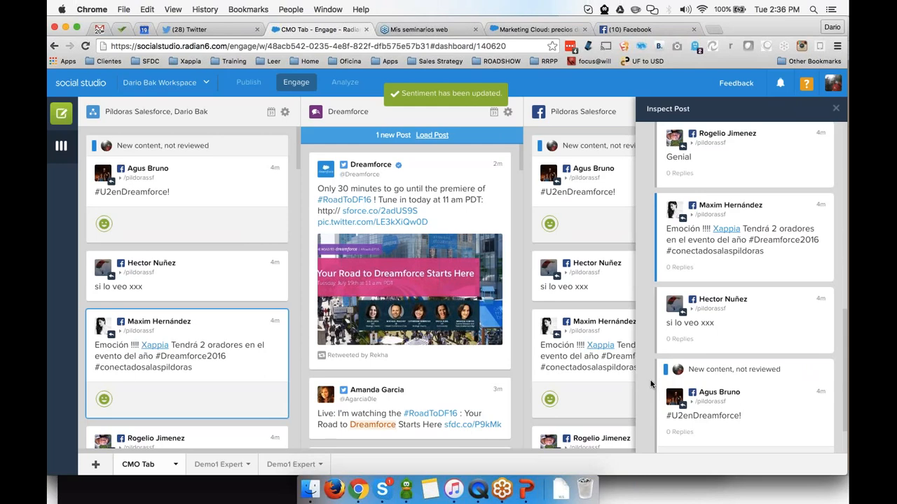
pyautogui.click(715, 319)
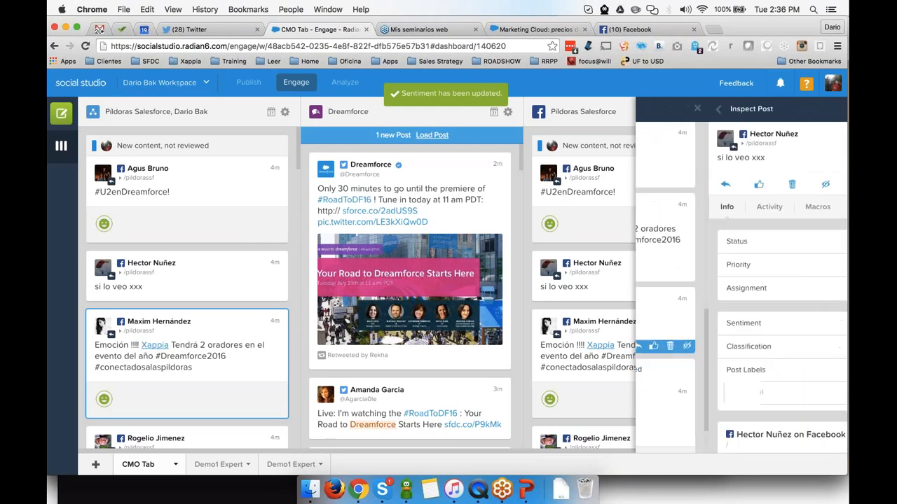
pyautogui.click(686, 184)
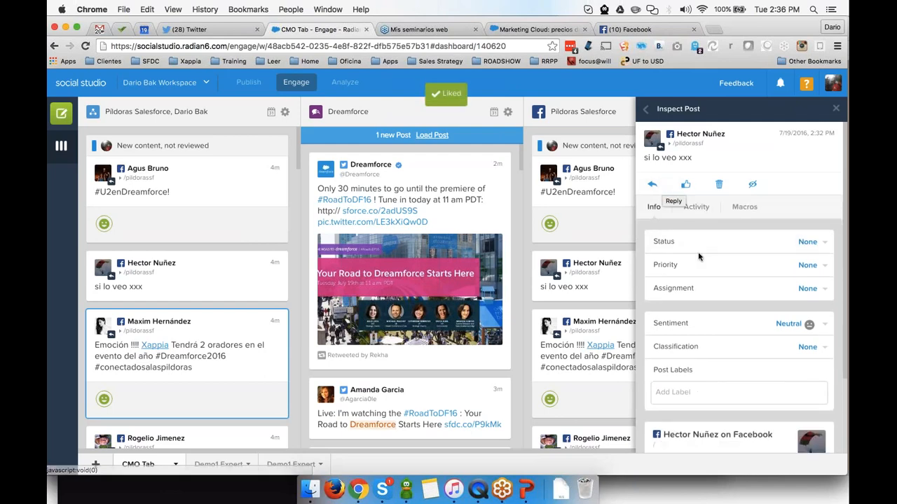
pyautogui.scroll(-4, 663, 189)
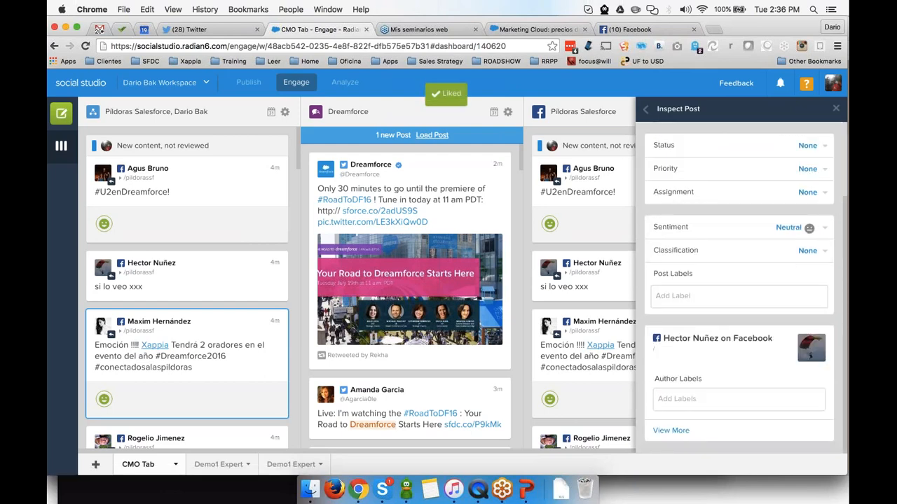
pyautogui.scroll(-5, 252, 315)
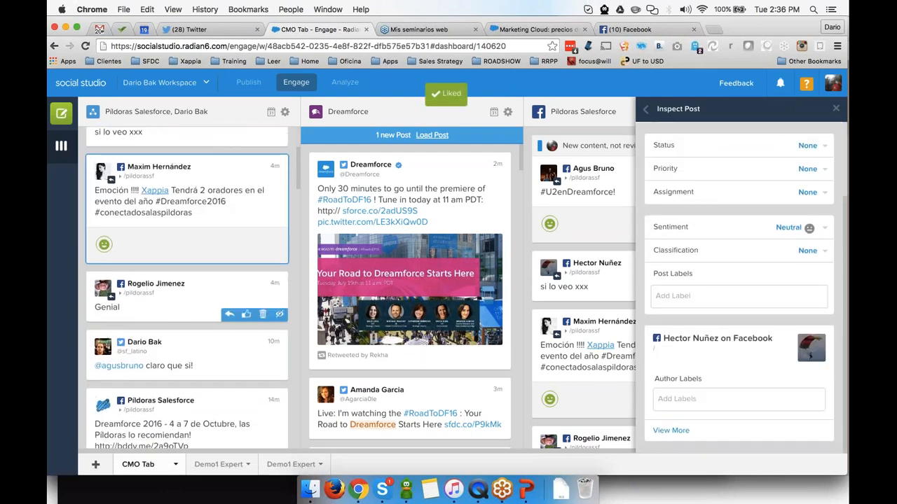
pyautogui.scroll(-3, 252, 293)
pyautogui.scroll(8, 252, 292)
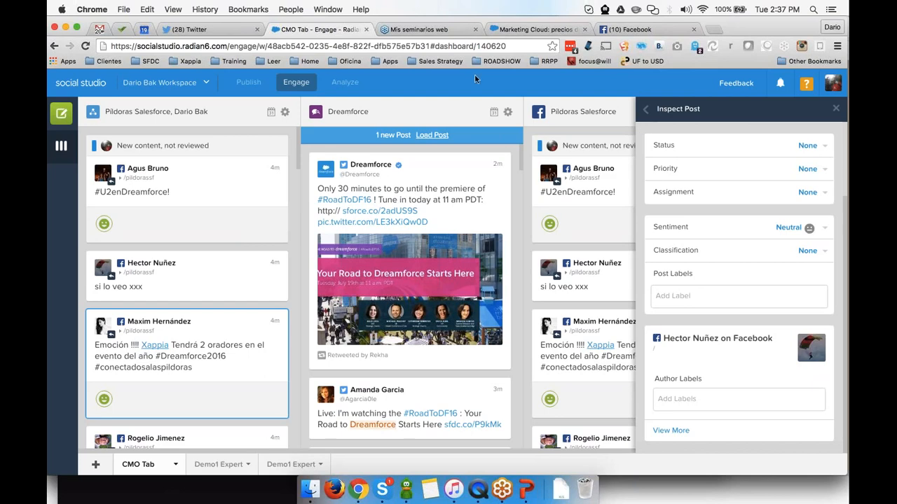
# - Load the account owner's Twitter profile page in a new browser tab
pyautogui.press('super+t')
pyautogui.write('www.')
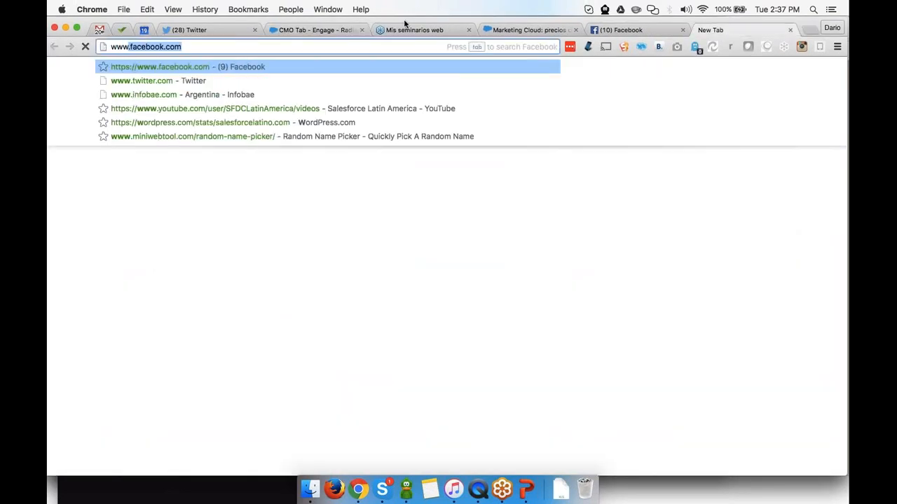
pyautogui.write('twitter.com')
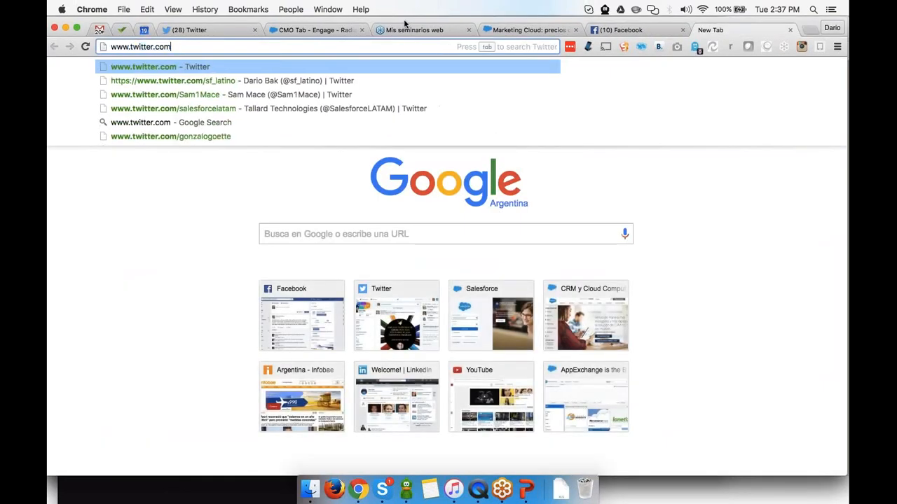
pyautogui.press('Down')
pyautogui.press('Return')
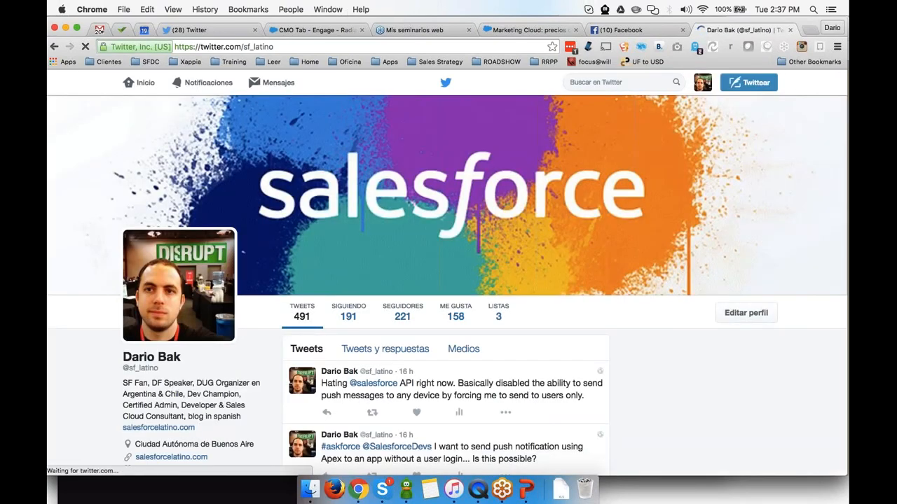
# - Return to Social Studio and open the Engagement Macros list in Admin
pyautogui.click(288, 30)
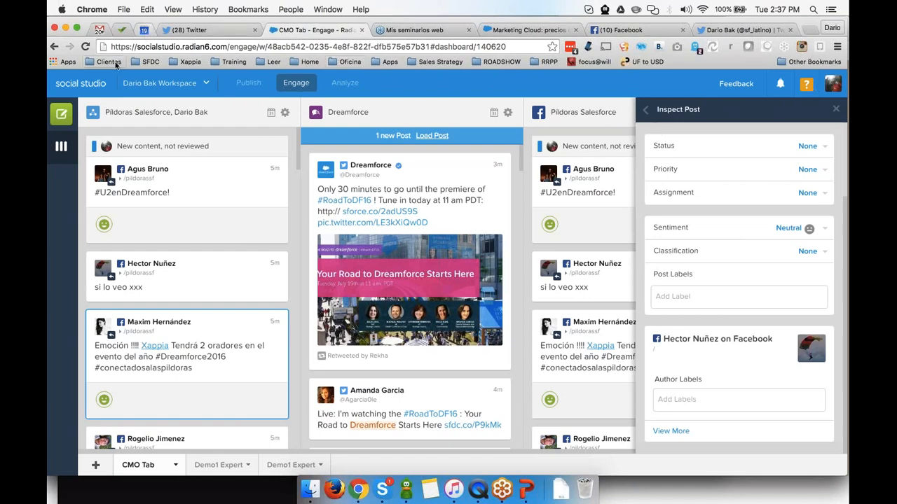
pyautogui.click(209, 90)
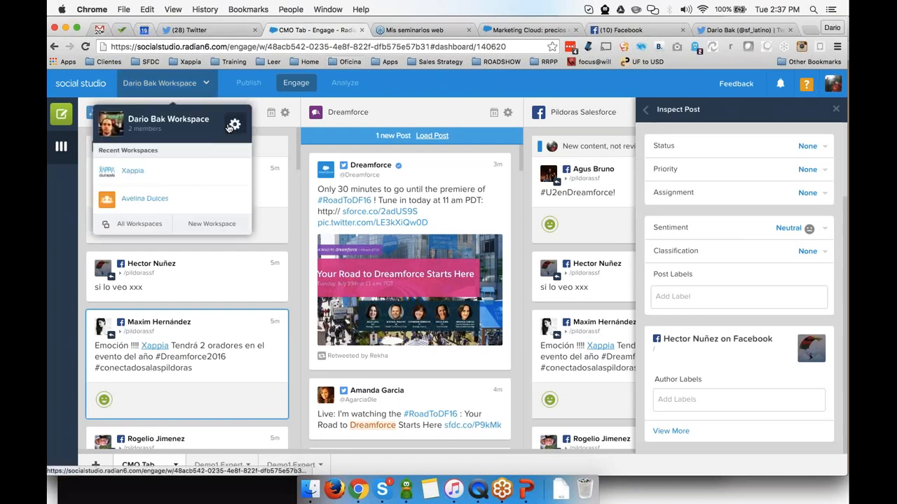
pyautogui.click(831, 84)
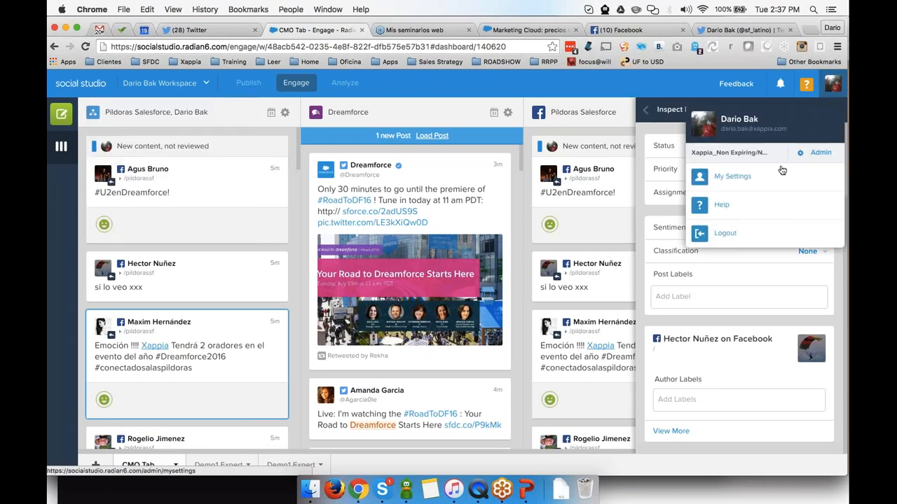
pyautogui.click(811, 157)
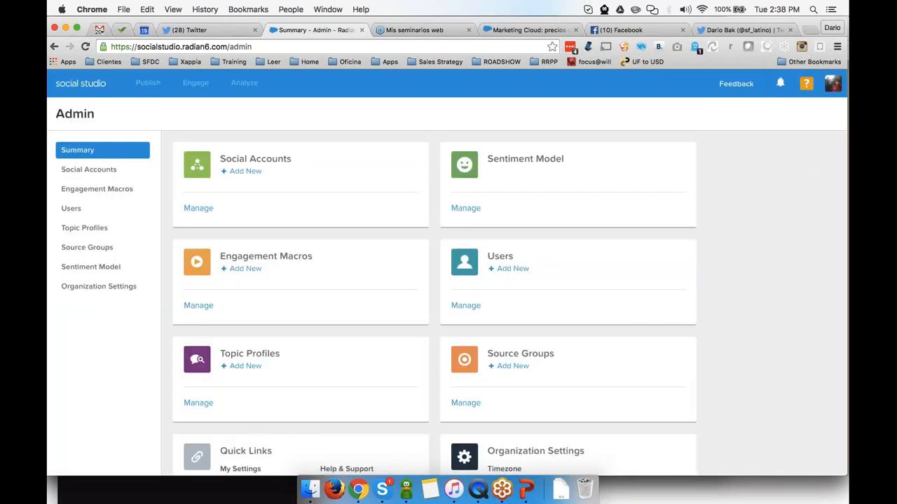
pyautogui.click(124, 188)
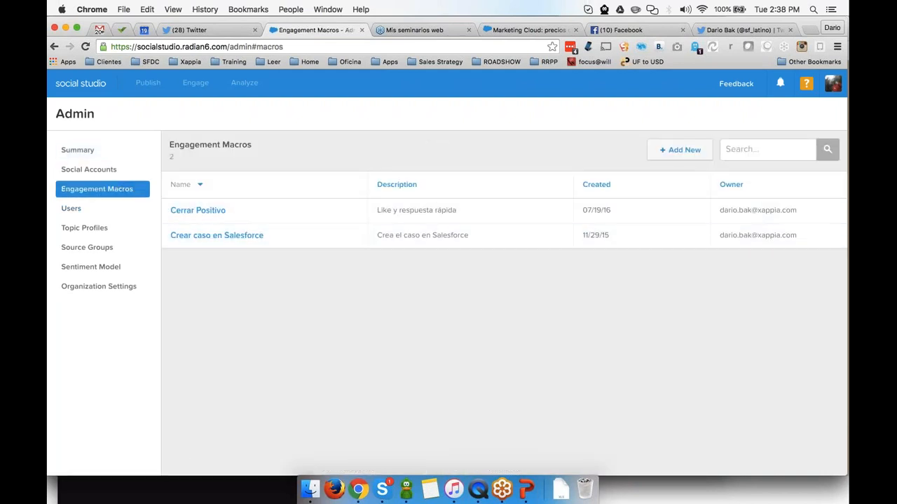
# - Open the Cerrar Positivo macro for editing and examine its workspaces, status, sentiment, label and Send To Salesforce options
pyautogui.click(204, 210)
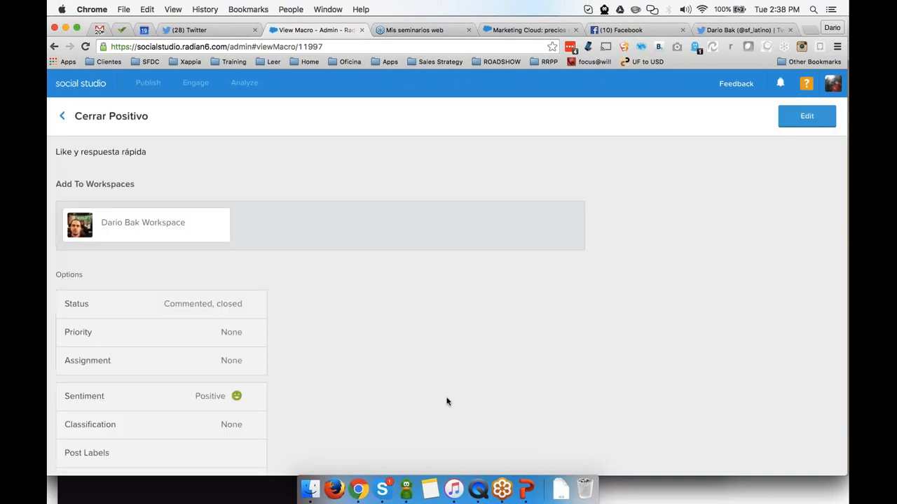
pyautogui.click(807, 116)
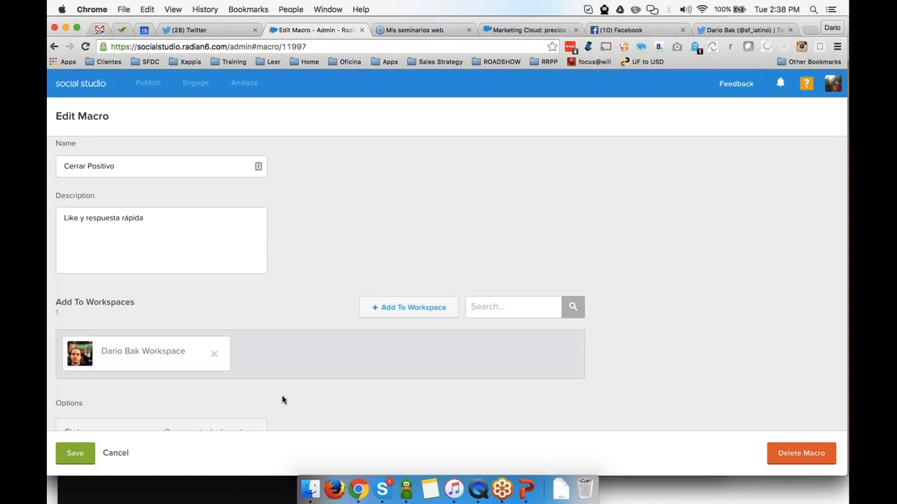
pyautogui.scroll(-5, 282, 399)
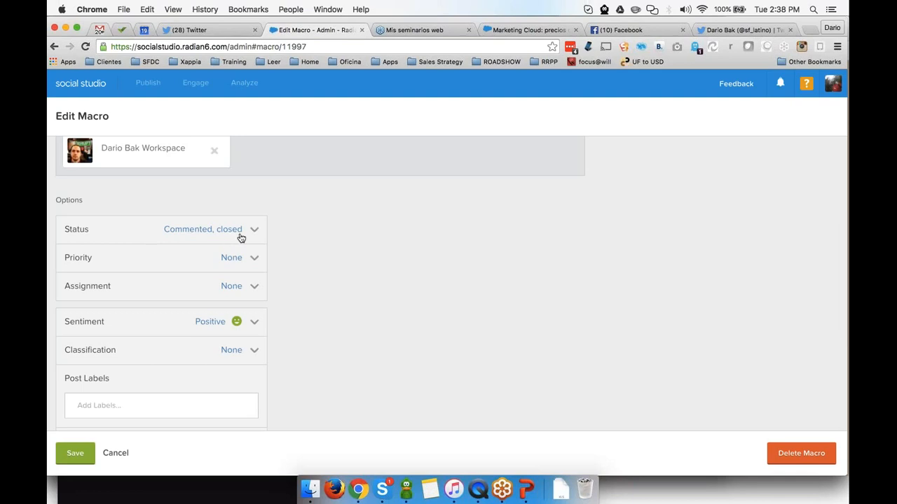
pyautogui.scroll(-4, 227, 306)
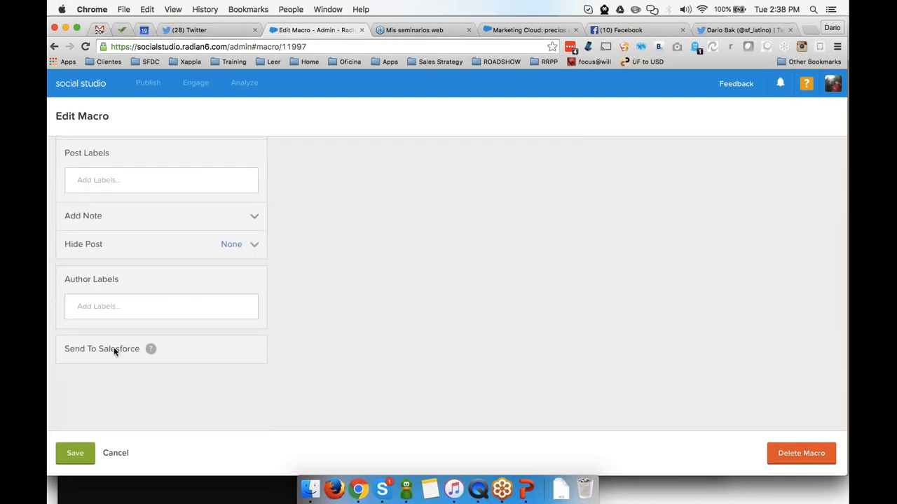
pyautogui.scroll(1, 556, 319)
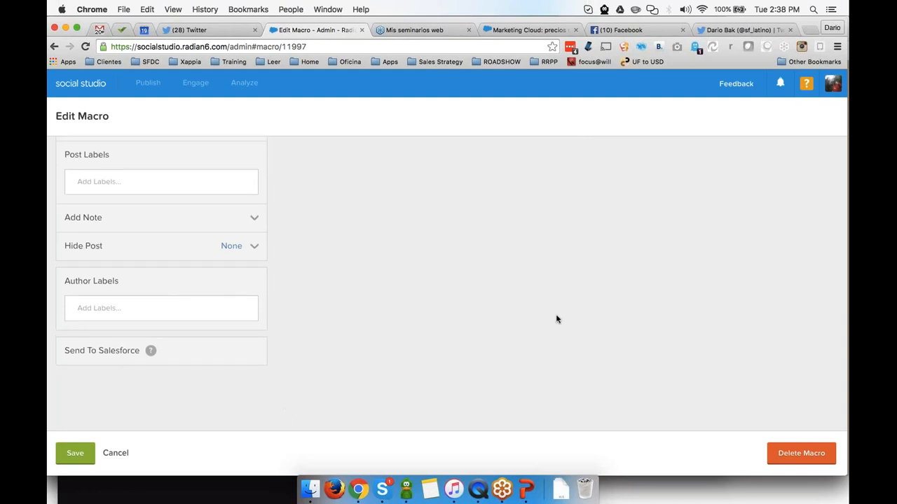
pyautogui.scroll(10, 557, 319)
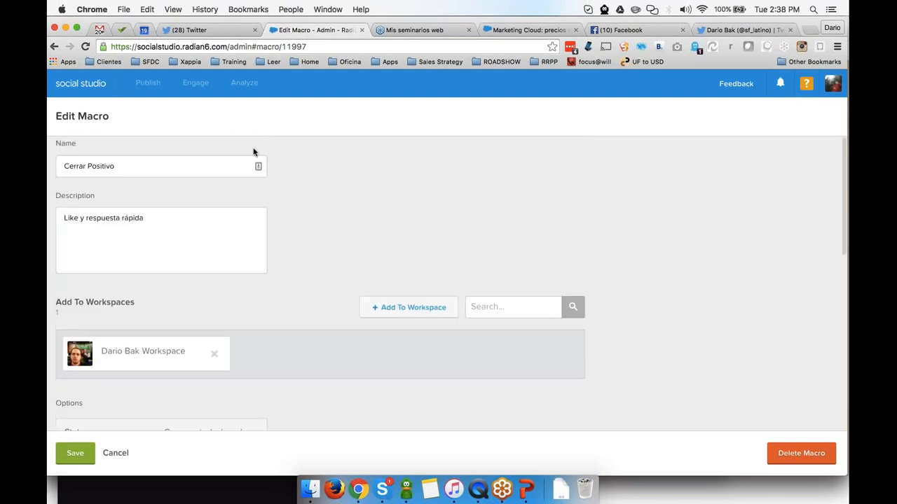
# - Check which workspaces the macro can be added to, and leave it without saving, back at the Engagement Macros list
pyautogui.click(386, 312)
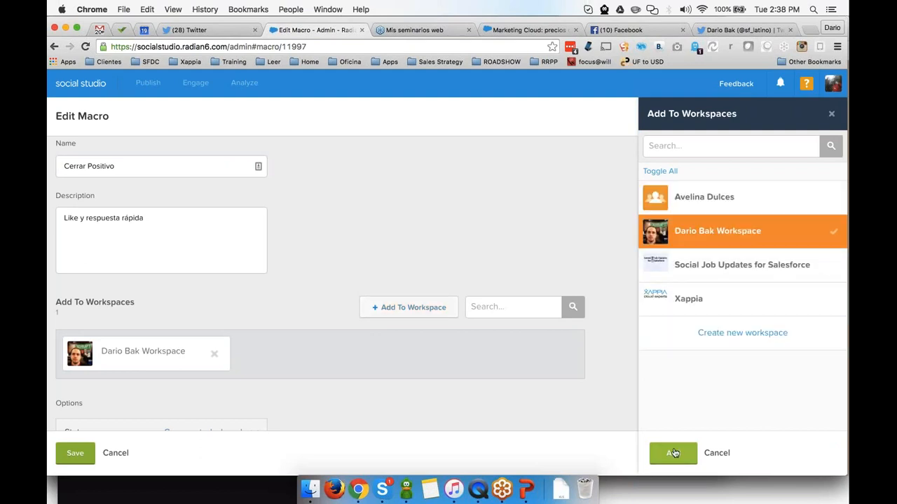
pyautogui.click(716, 455)
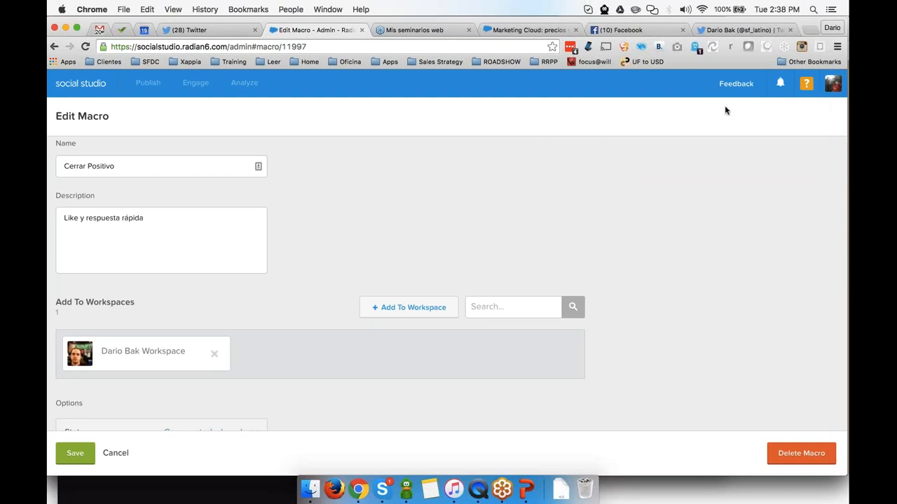
pyautogui.click(116, 453)
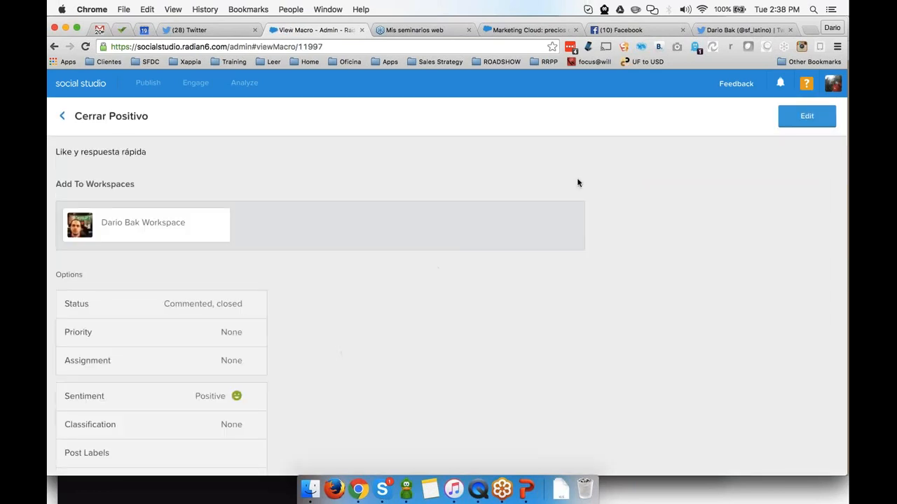
pyautogui.click(70, 127)
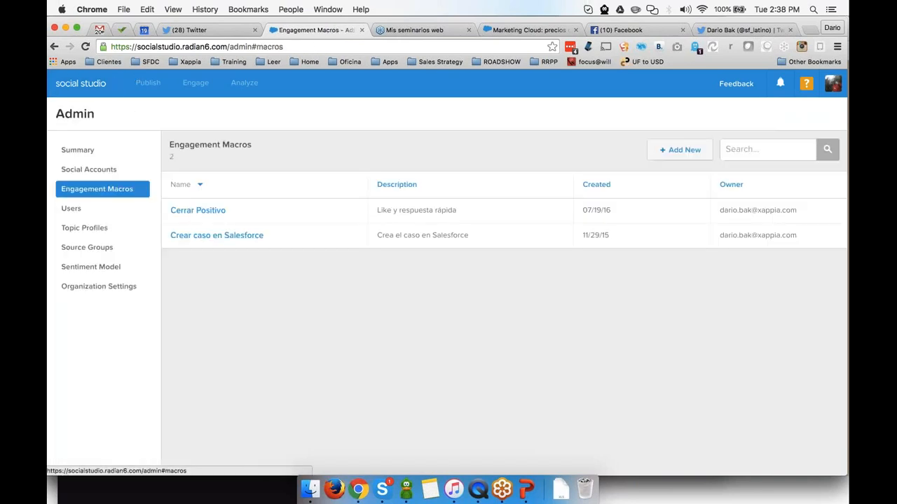
# - View the Users list in Admin and go to Analyze
pyautogui.click(72, 212)
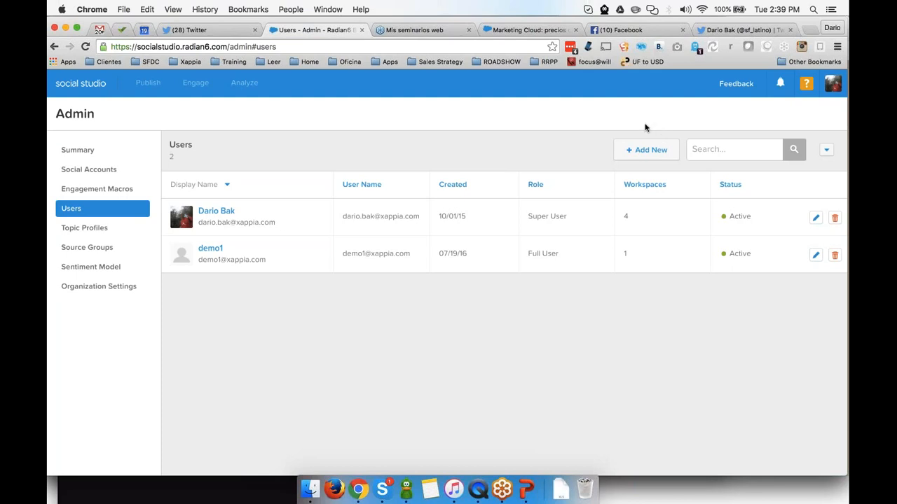
pyautogui.click(238, 85)
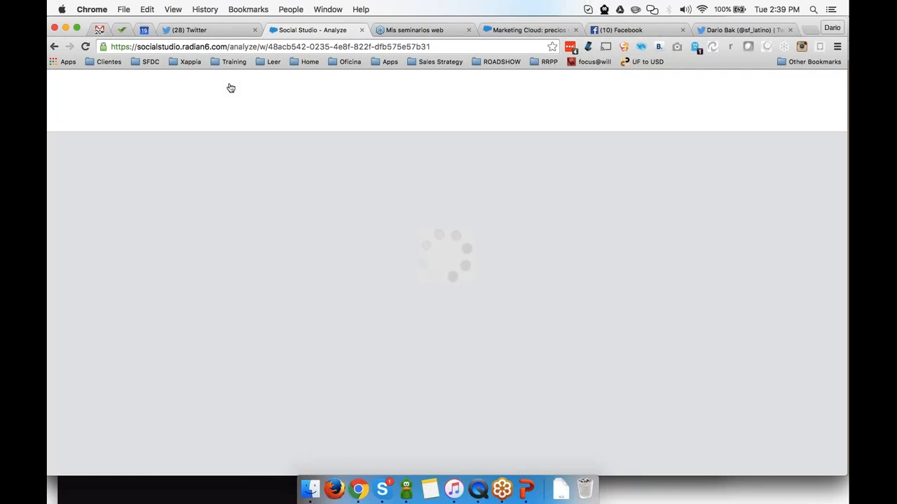
# - Look at the Twitter home feed and return to the Analyze gallery in Social Studio
pyautogui.click(214, 31)
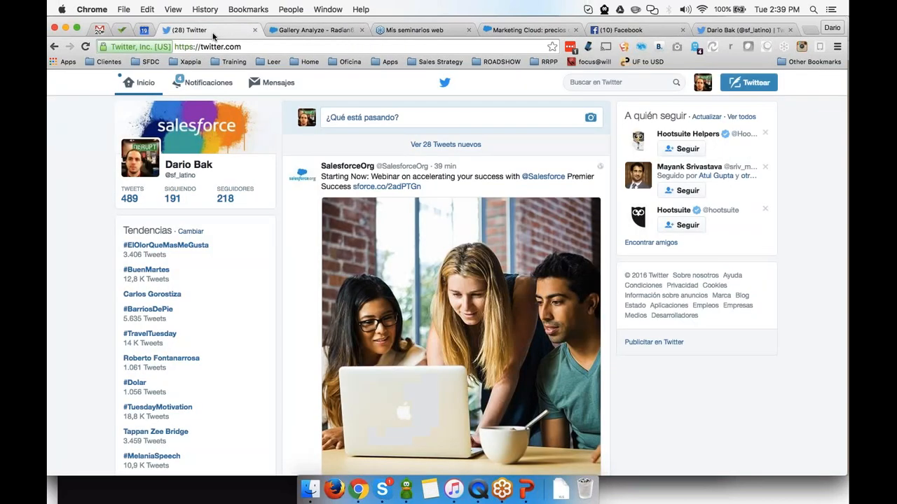
pyautogui.click(315, 30)
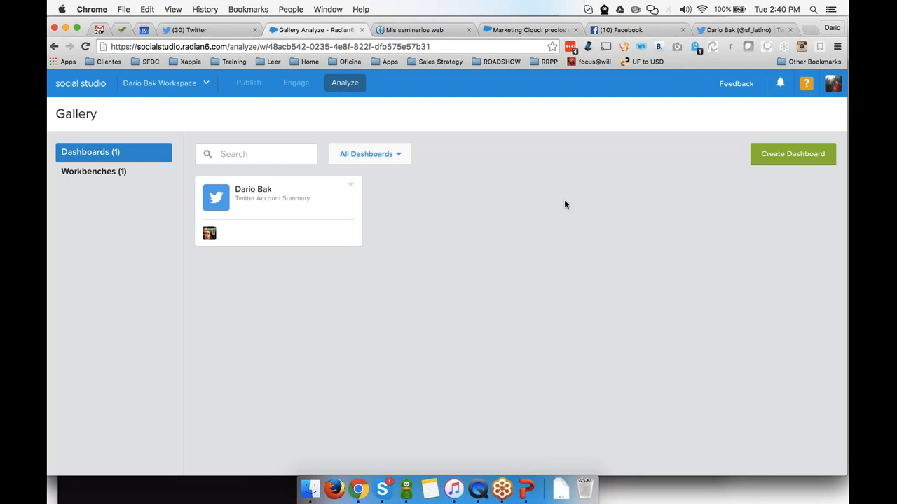
# - Find the saved Marketing Cloud - Xappia Demo login in the password manager using "marketing", launch it, and sign in with the stored credentials
pyautogui.press('super+t')
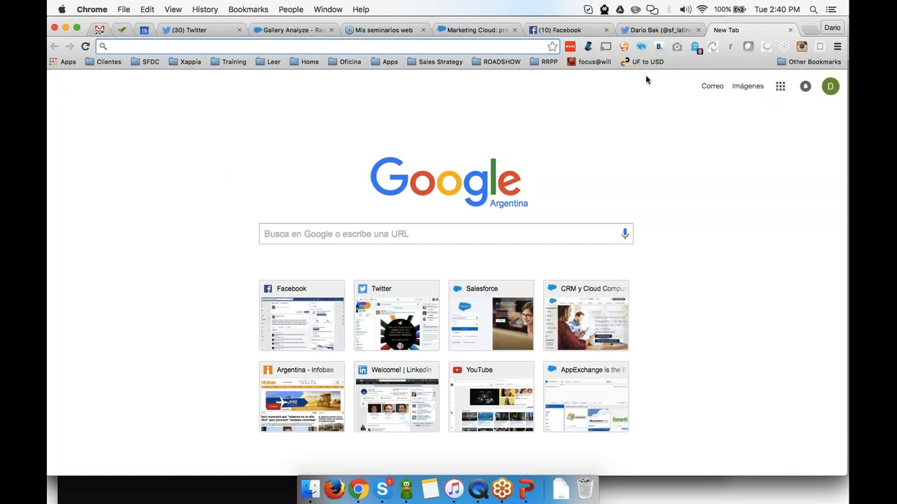
pyautogui.click(569, 48)
pyautogui.write('marketing')
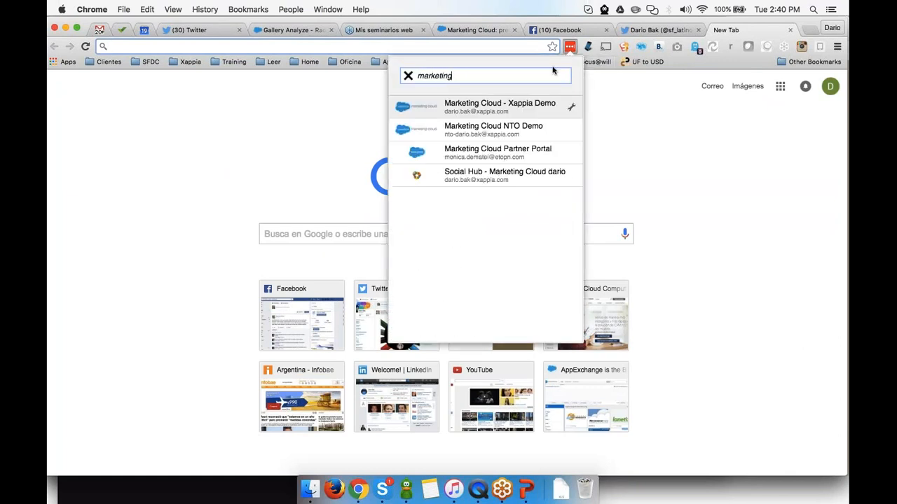
pyautogui.click(486, 110)
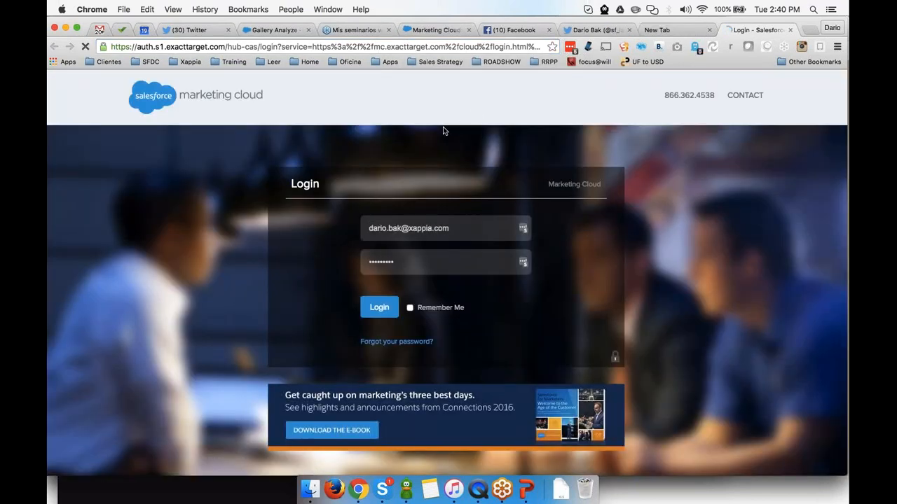
pyautogui.click(386, 312)
pyautogui.click(386, 306)
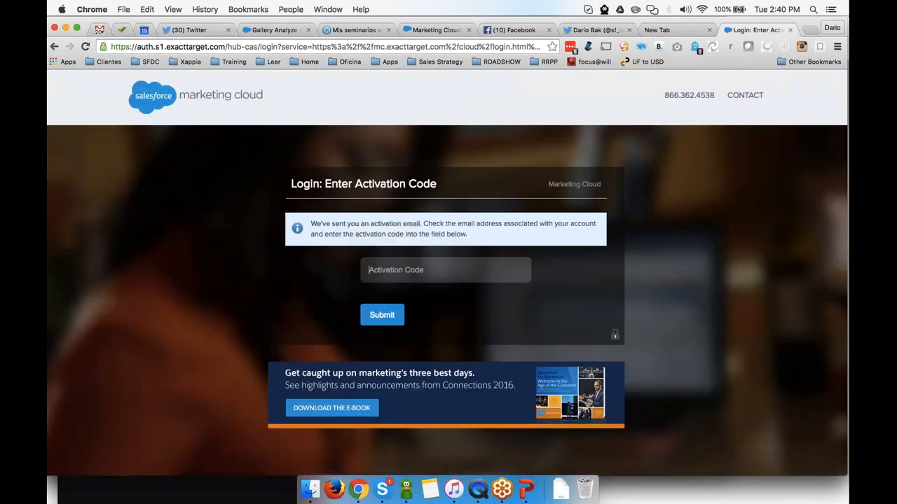
# - Paste the activation code into the Marketing Cloud login verification and submit it
pyautogui.press('super+v')
pyautogui.press('Tab')
pyautogui.press('Return')
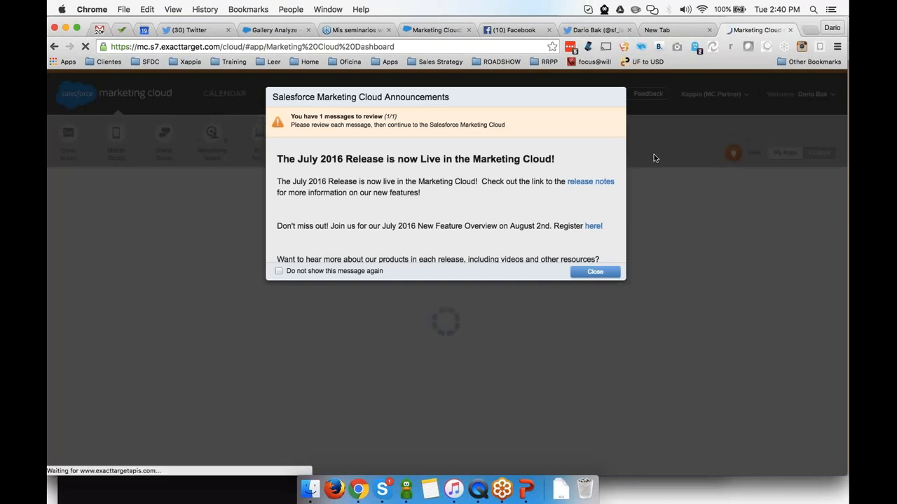
# - Dismiss the Marketing Cloud announcements and look over the dashboard's studios and builders, including Social Studio, the calendar and the campaigns
pyautogui.click(602, 271)
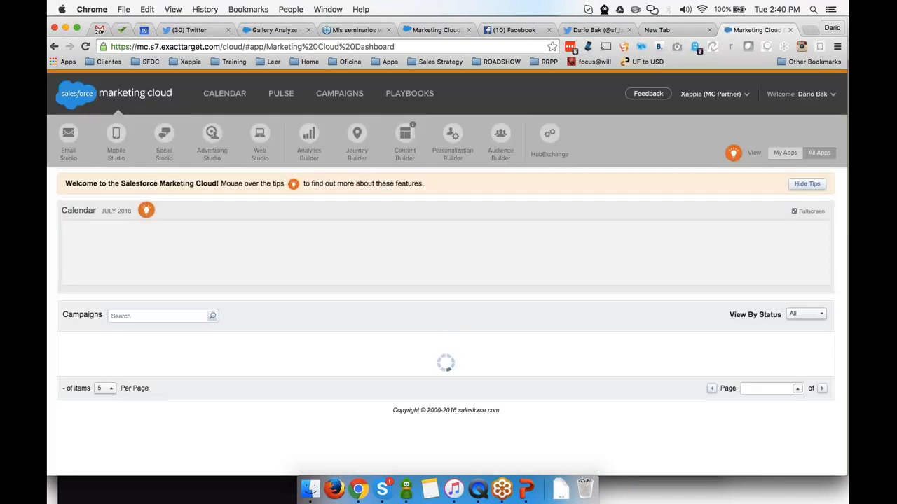
pyautogui.moveTo(164, 134)
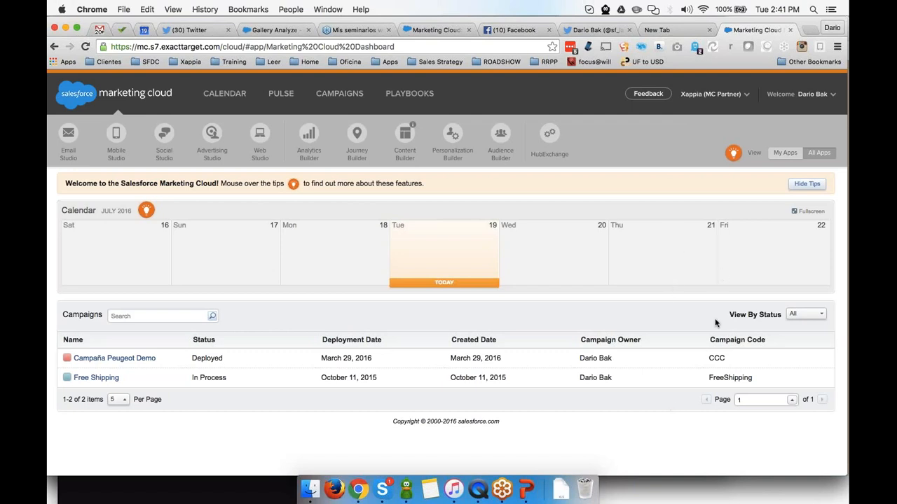
pyautogui.click(676, 31)
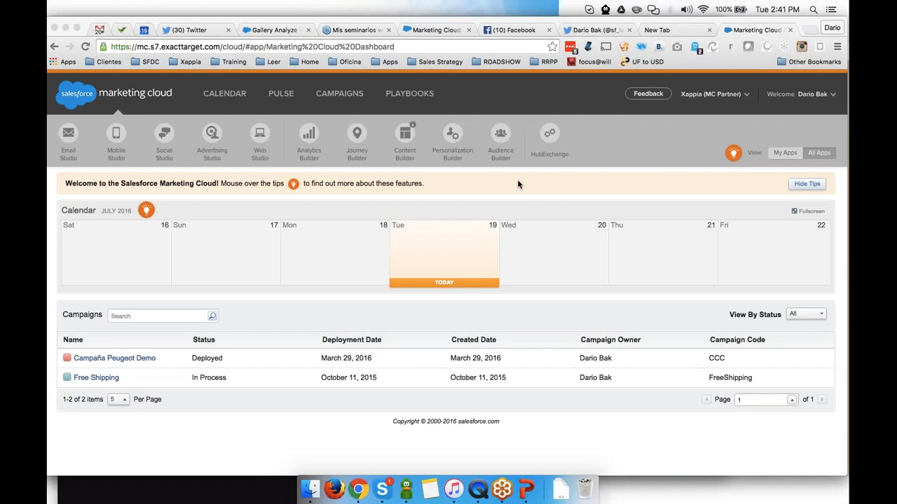